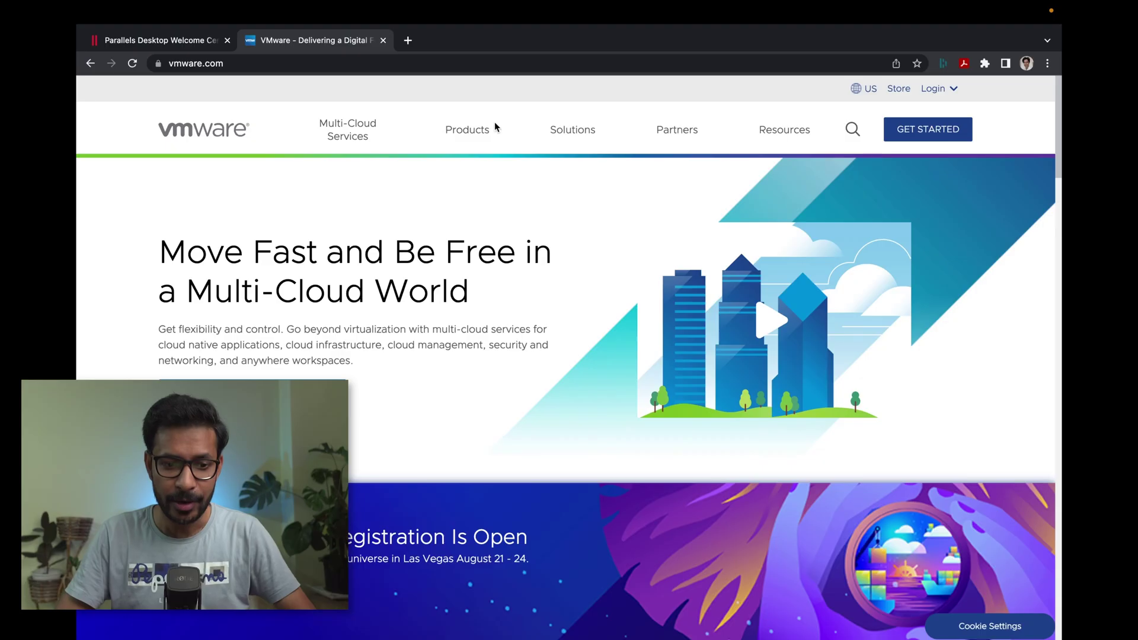
- Go from Products to the Fusion for Mac page and choose REGISTER TO GET YOUR KEY NOW for personal use
{"action": "left_click", "coordinate": [472, 133]}
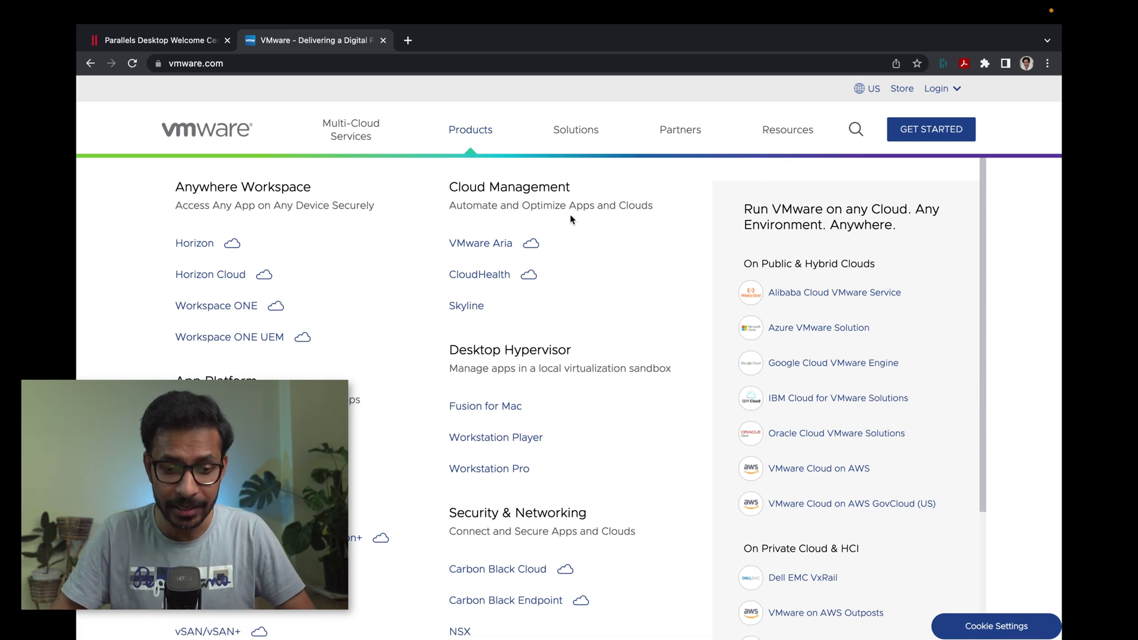
{"action": "scroll", "coordinate": [575, 223], "scroll_direction": "down", "scroll_amount": 3}
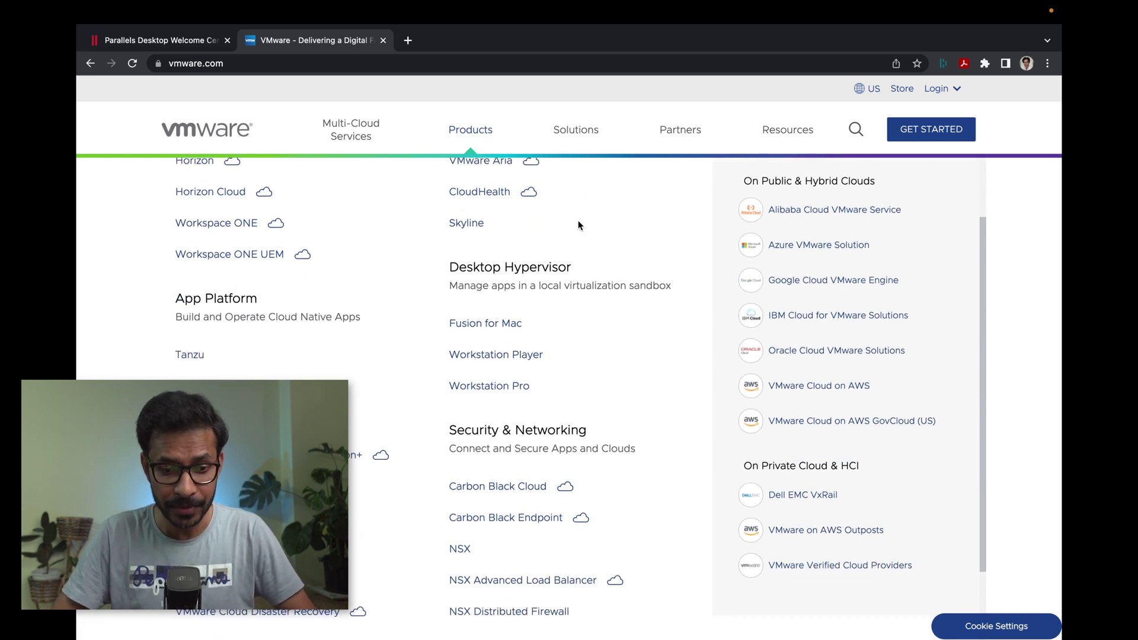
{"action": "scroll", "coordinate": [578, 226], "scroll_direction": "down", "scroll_amount": 1}
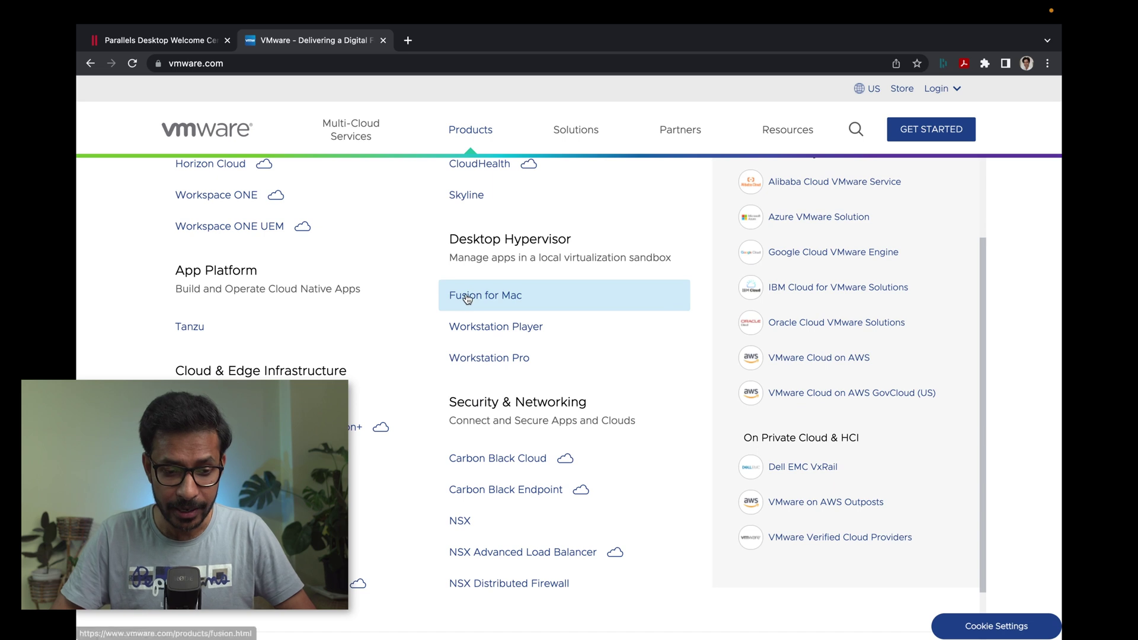
{"action": "left_click", "coordinate": [467, 298]}
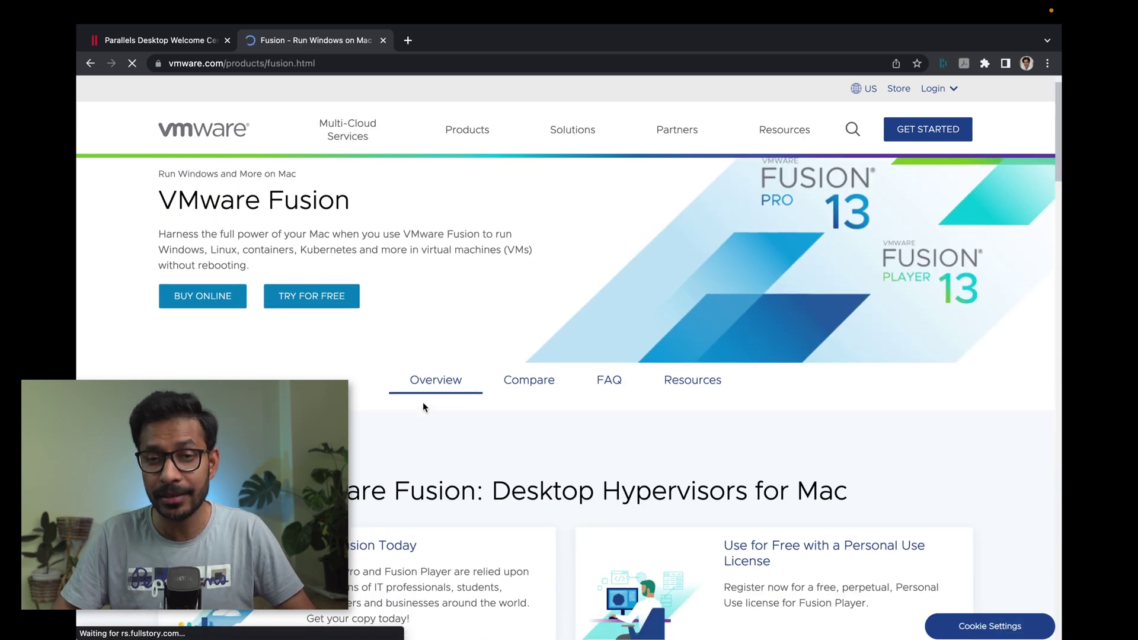
{"action": "scroll", "coordinate": [423, 407], "scroll_direction": "down", "scroll_amount": 5}
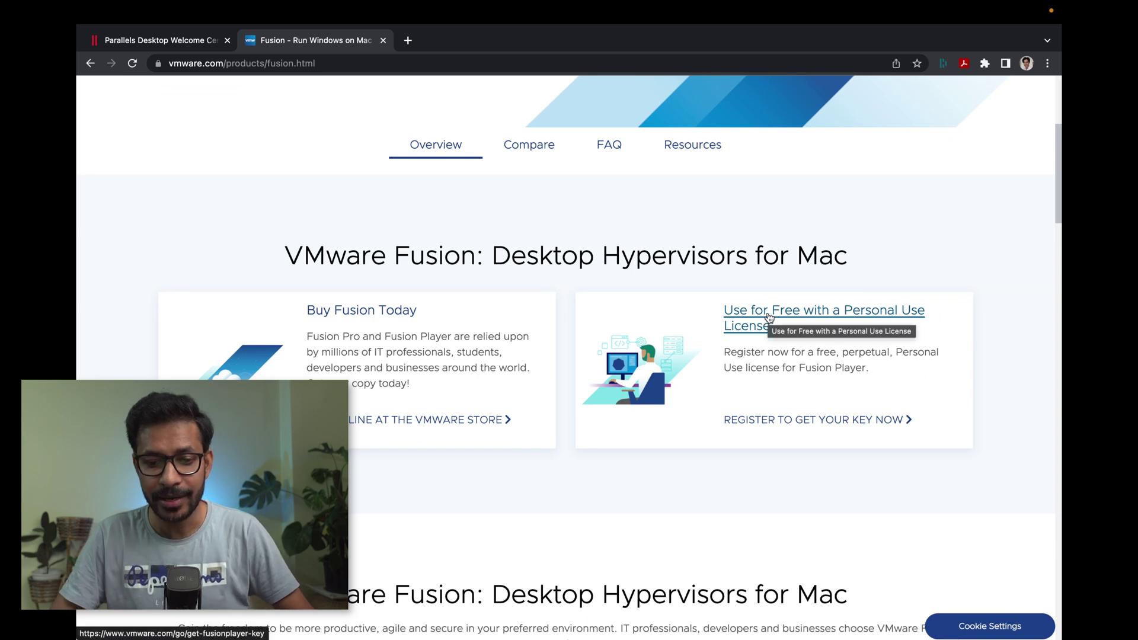
{"action": "scroll", "coordinate": [846, 367], "scroll_direction": "down", "scroll_amount": 1}
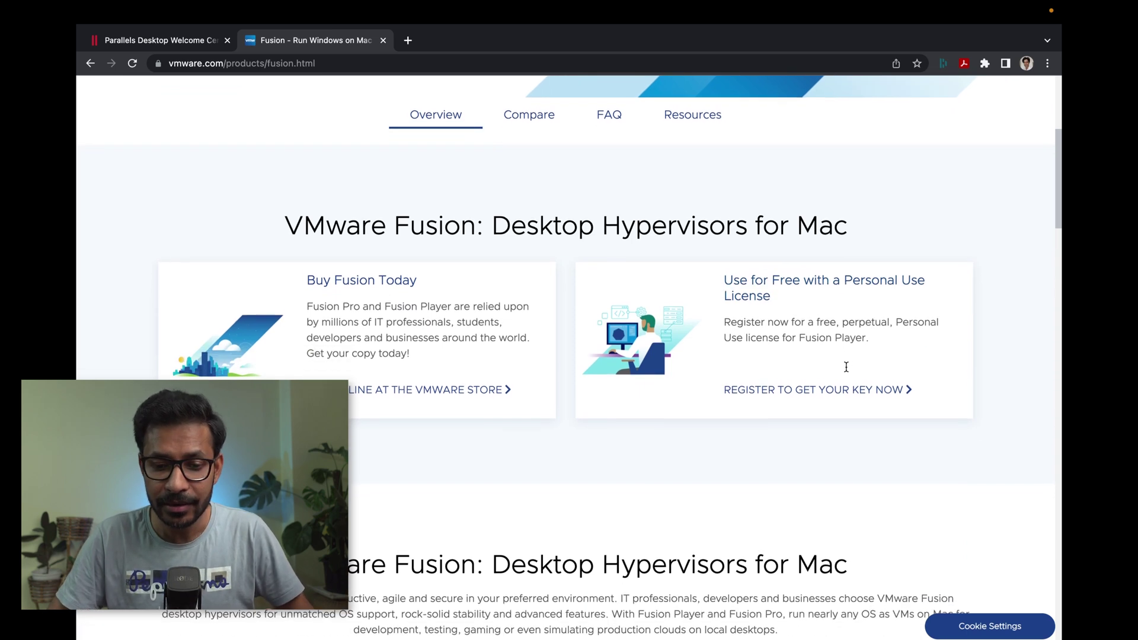
{"action": "left_click", "coordinate": [828, 388]}
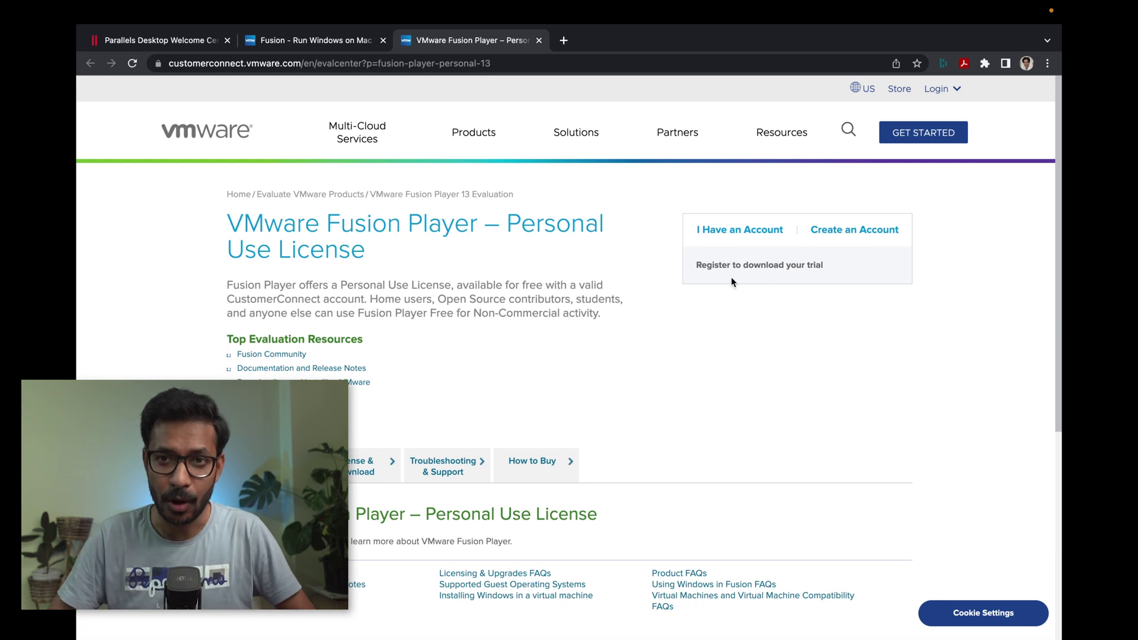
- Sign in with an existing account and show the License & Download packages
{"action": "left_click", "coordinate": [746, 233]}
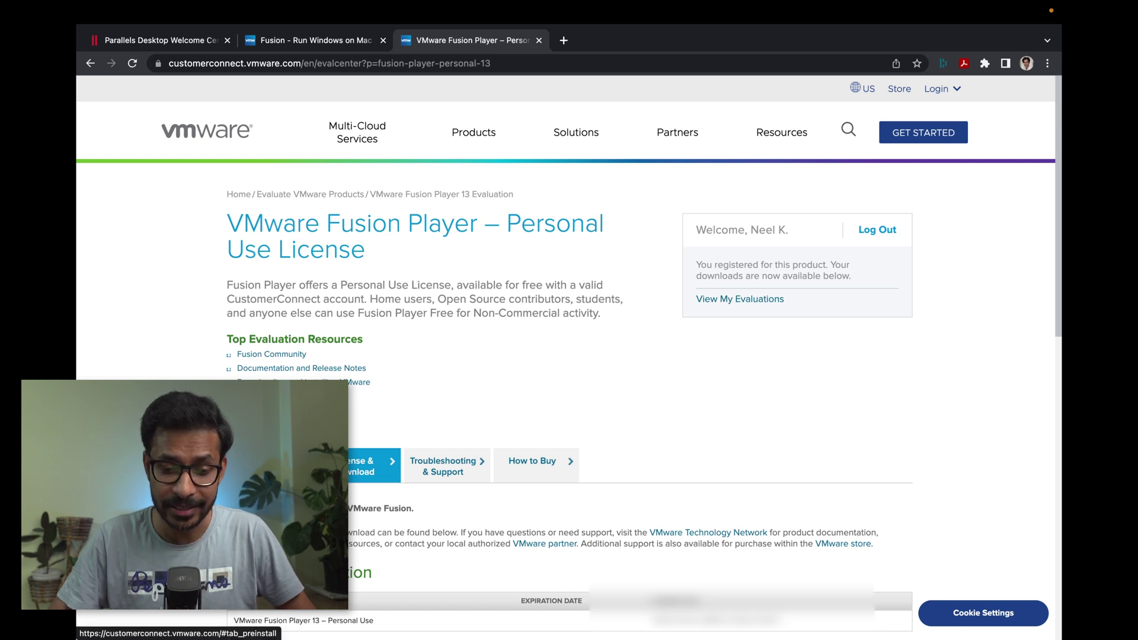
{"action": "left_click", "coordinate": [269, 466]}
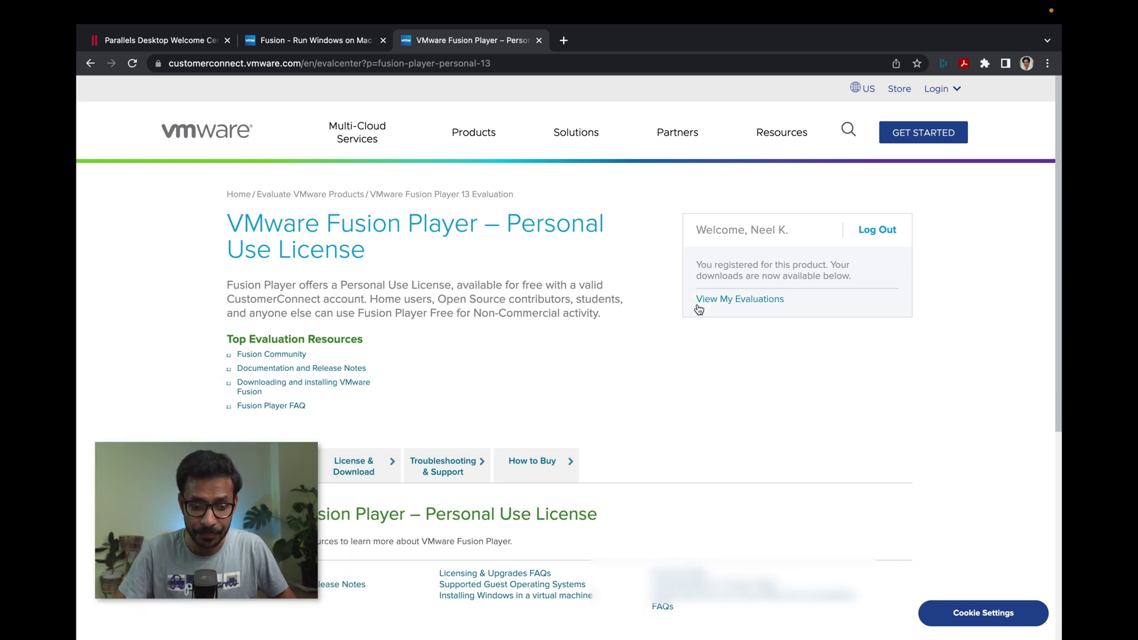
{"action": "scroll", "coordinate": [604, 408], "scroll_direction": "down", "scroll_amount": 2}
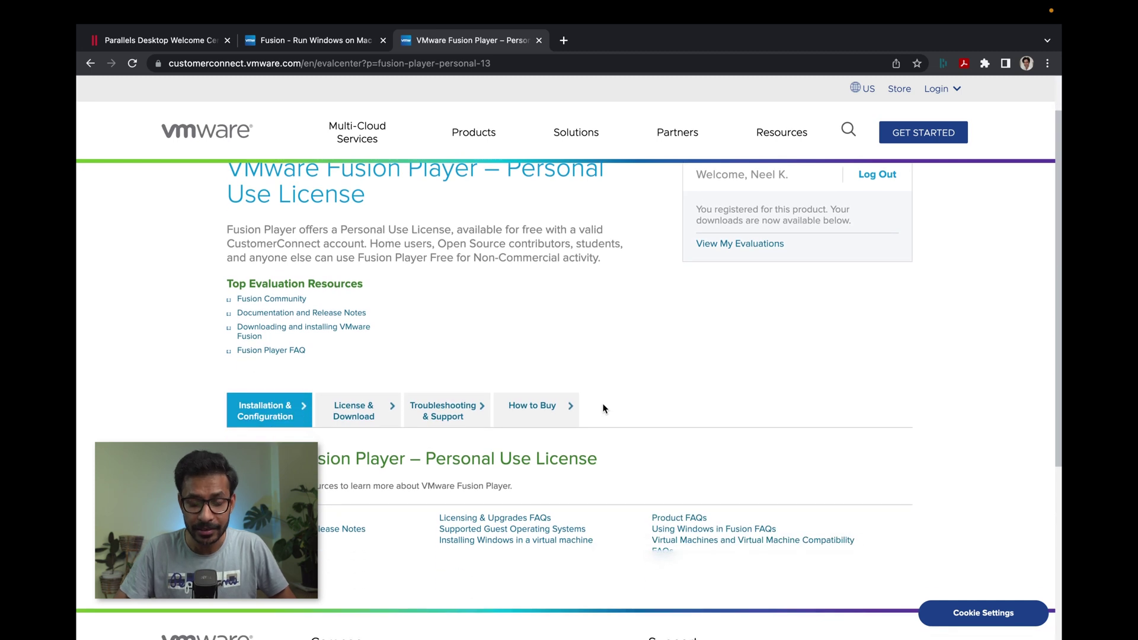
{"action": "left_click", "coordinate": [354, 411]}
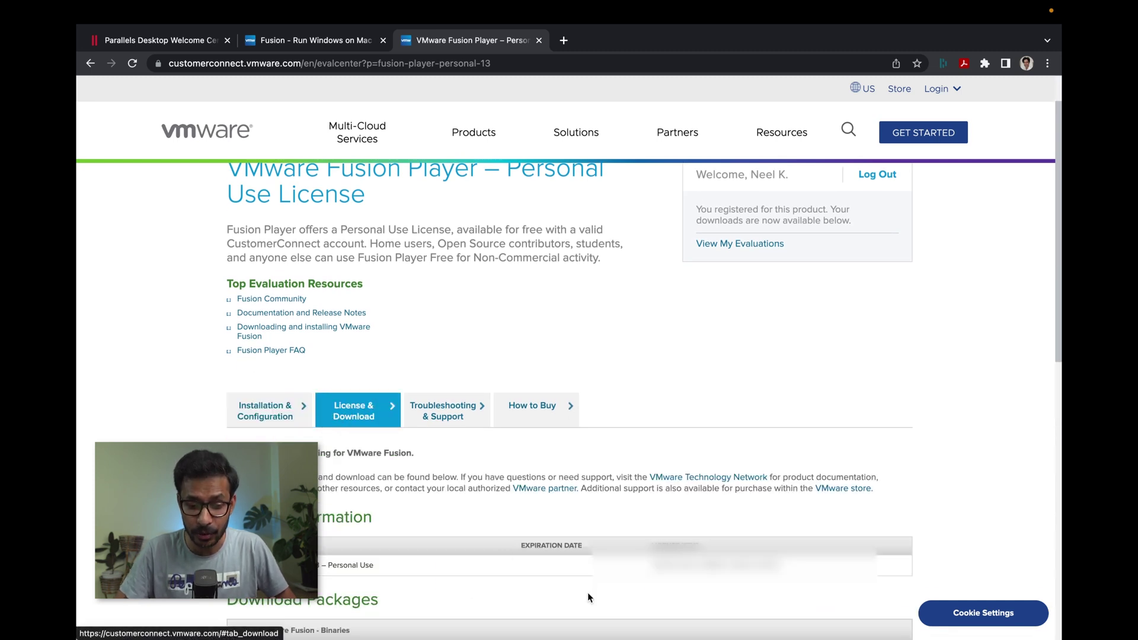
- Manually download the VMware Fusion 13.0.2 installer and save it to Downloads
{"action": "scroll", "coordinate": [723, 564], "scroll_direction": "down", "scroll_amount": 5}
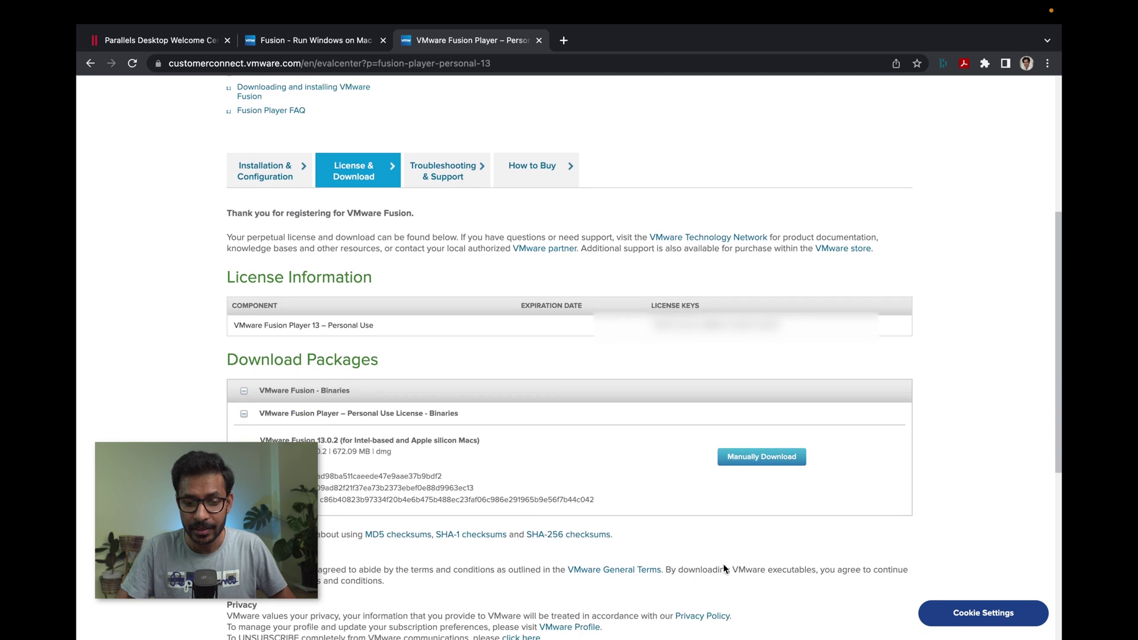
{"action": "scroll", "coordinate": [656, 479], "scroll_direction": "down", "scroll_amount": 2}
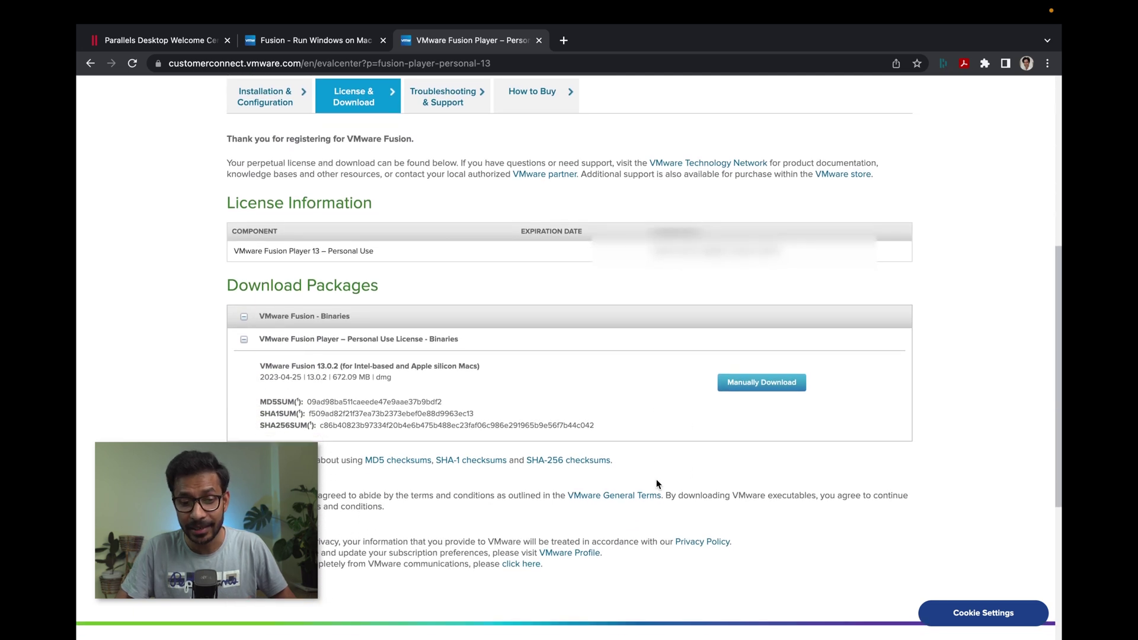
{"action": "scroll", "coordinate": [656, 479], "scroll_direction": "down", "scroll_amount": 1}
{"action": "scroll", "coordinate": [664, 272], "scroll_direction": "down", "scroll_amount": 1}
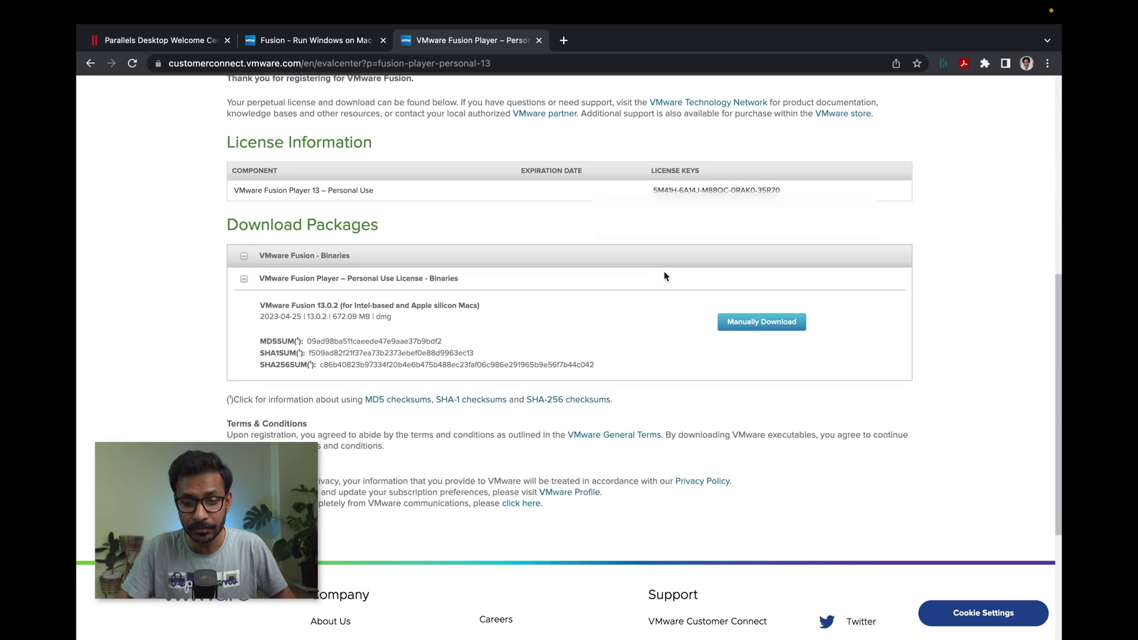
{"action": "scroll", "coordinate": [664, 275], "scroll_direction": "down", "scroll_amount": 1}
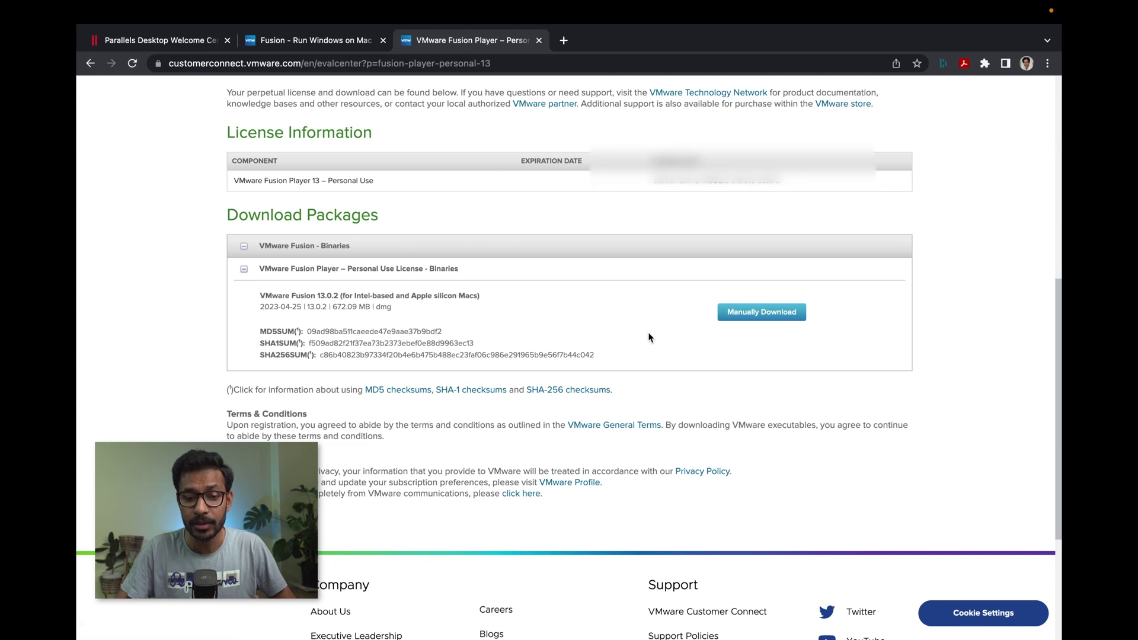
{"action": "scroll", "coordinate": [650, 338], "scroll_direction": "down", "scroll_amount": 2}
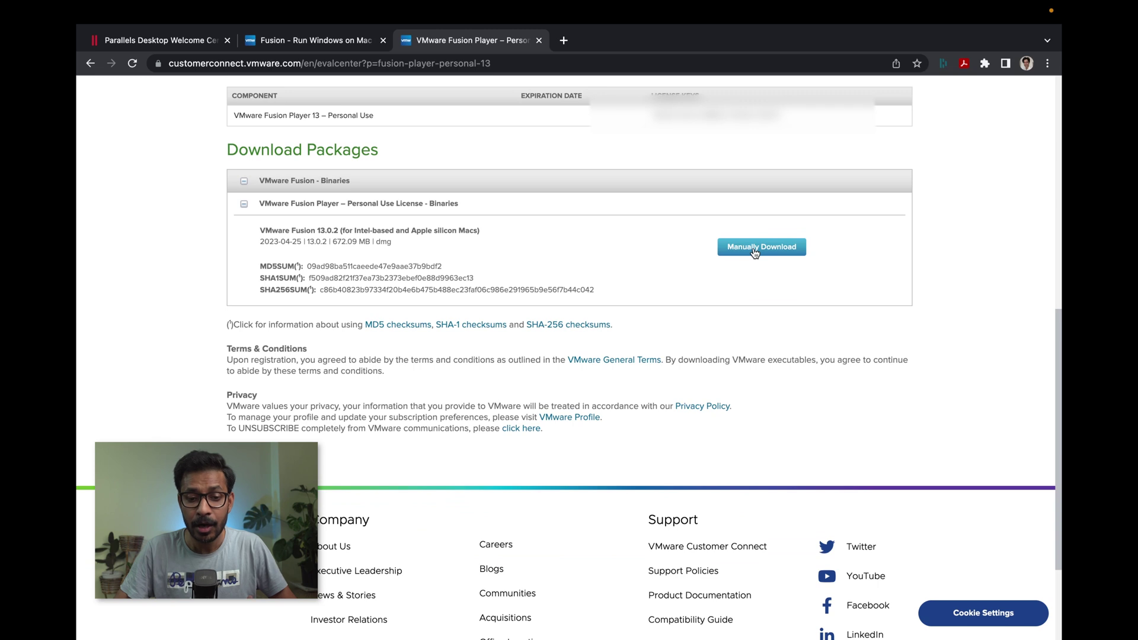
{"action": "left_click", "coordinate": [755, 253]}
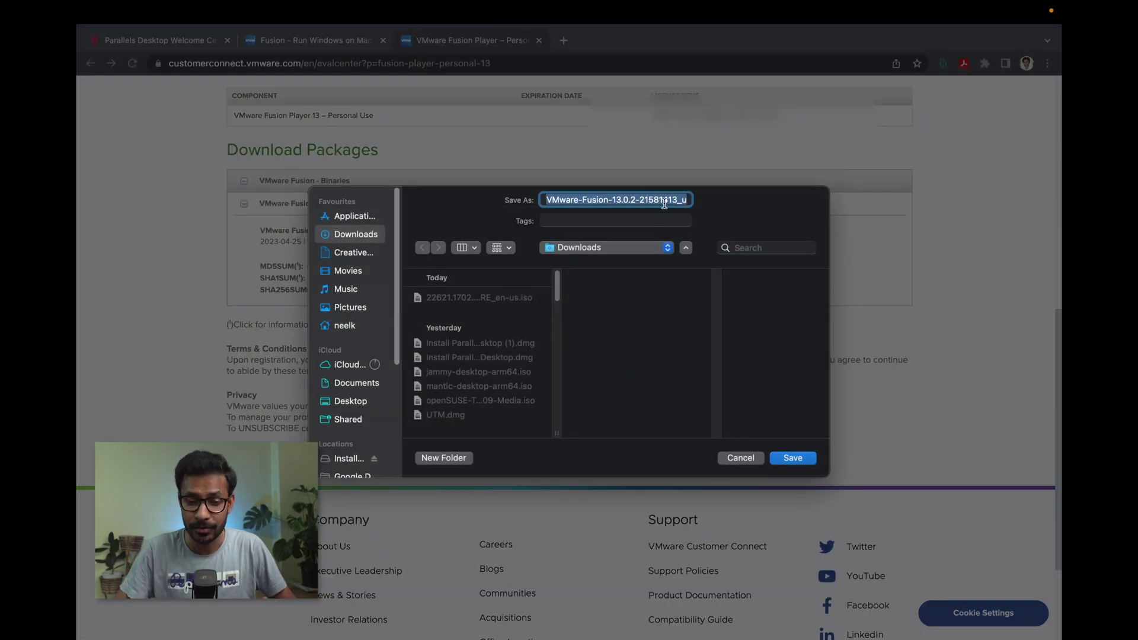
{"action": "left_click", "coordinate": [792, 459]}
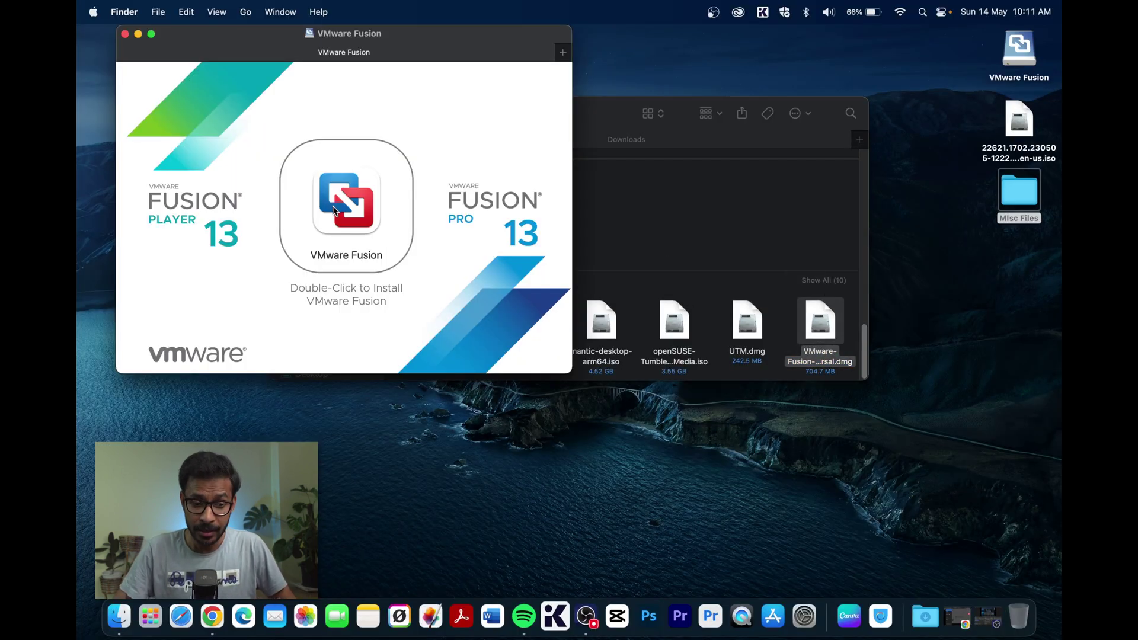
- Minimise the Downloads window and launch the VMware Fusion installer
{"action": "left_click", "coordinate": [612, 115]}
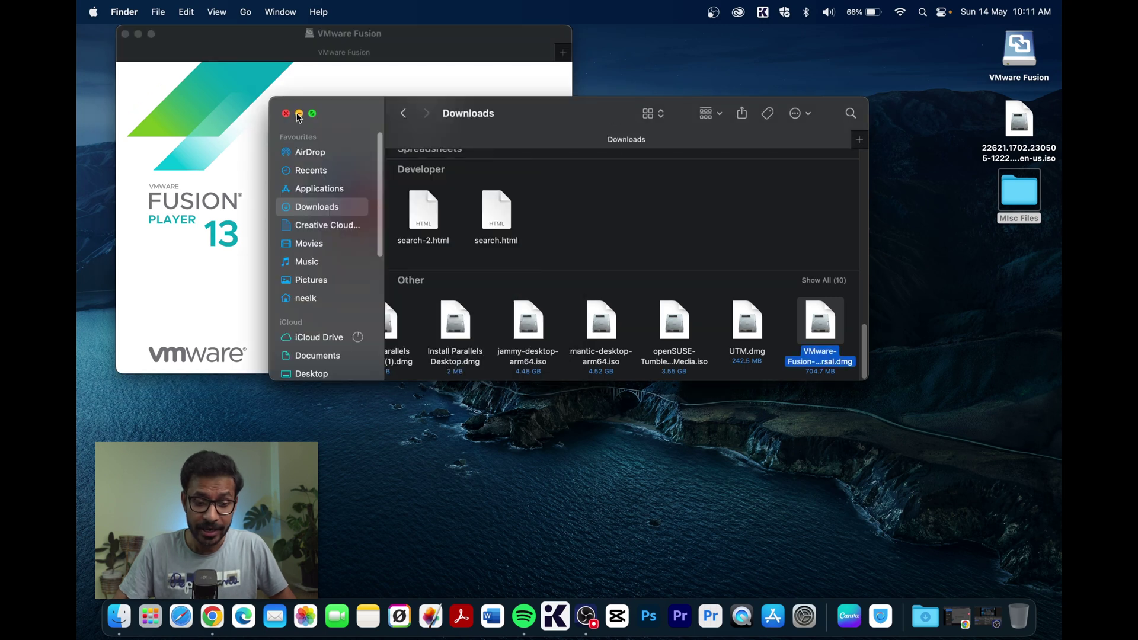
{"action": "left_click", "coordinate": [300, 114]}
{"action": "left_click", "coordinate": [345, 217]}
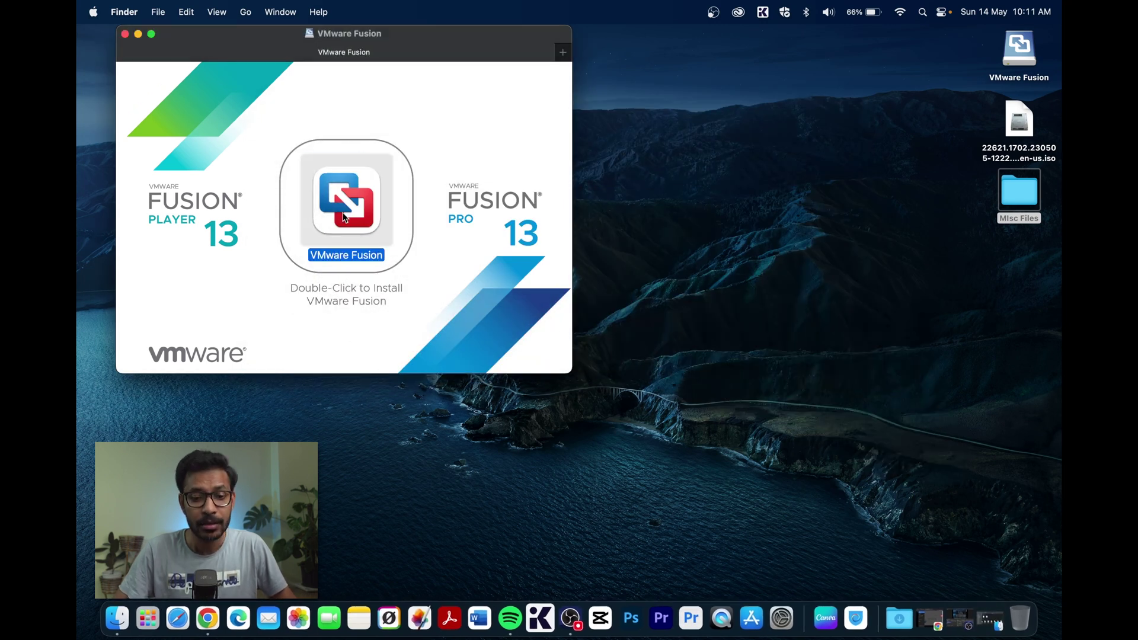
{"action": "double_click", "coordinate": [344, 217]}
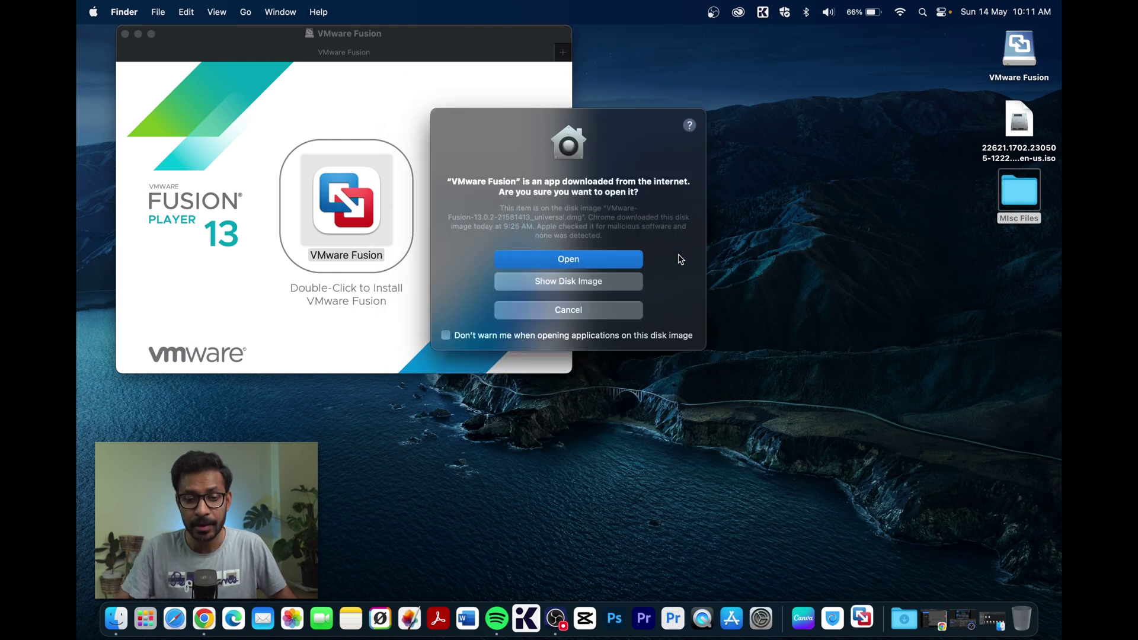
- Allow the downloaded app to open and authorise setup with the administrator password
{"action": "left_click", "coordinate": [622, 261]}
{"action": "type", "text": "•"}
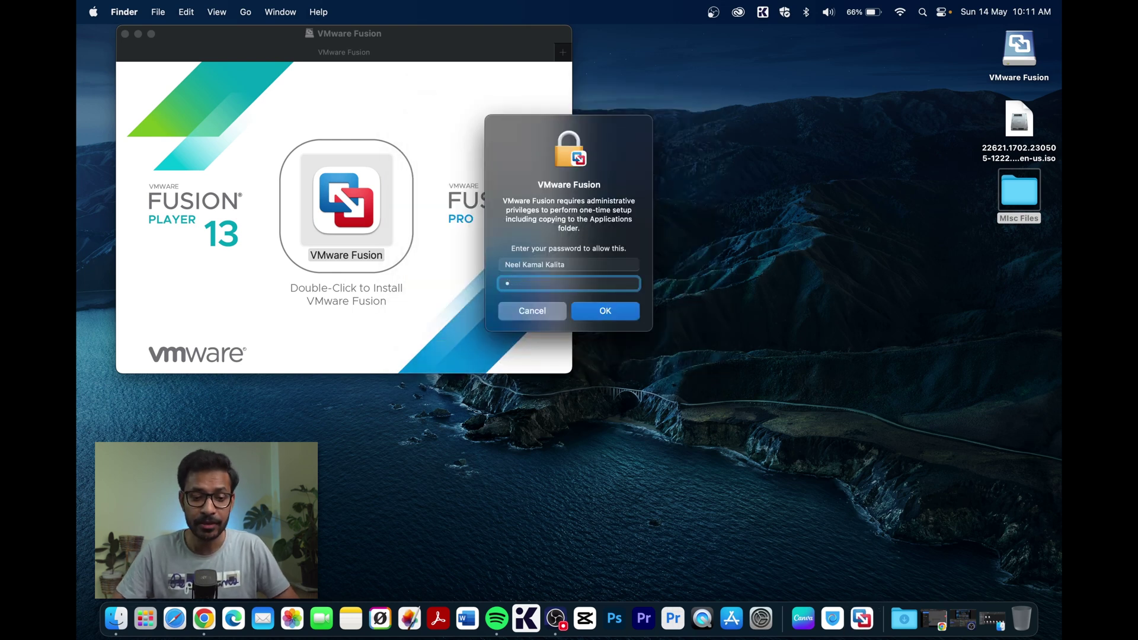
{"action": "type", "text": "•••••••"}
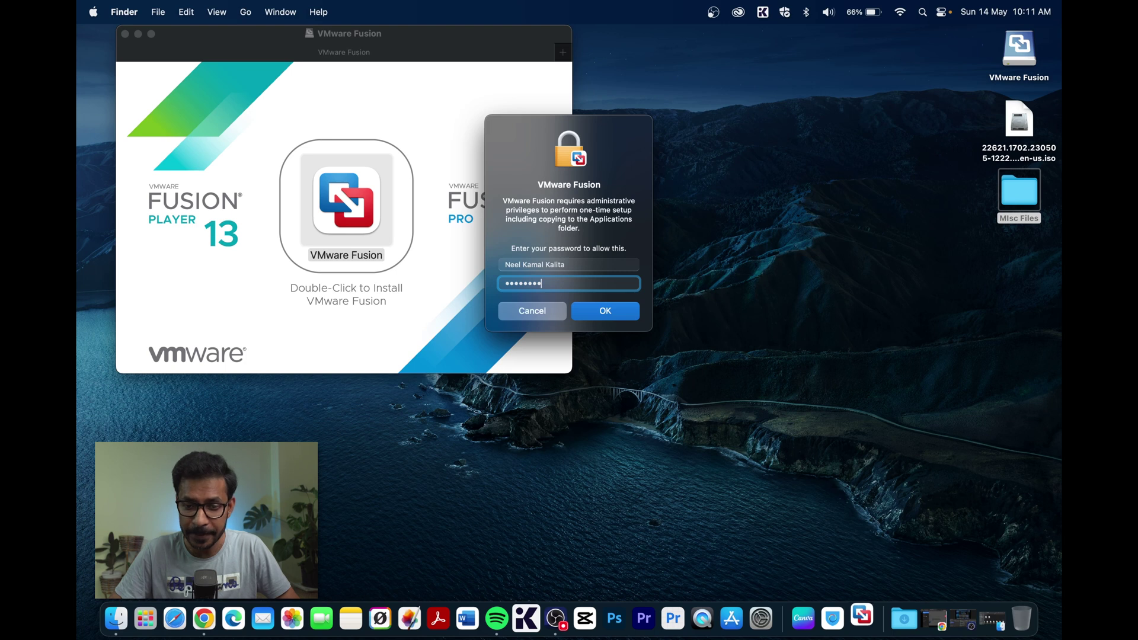
{"action": "key", "text": "Return"}
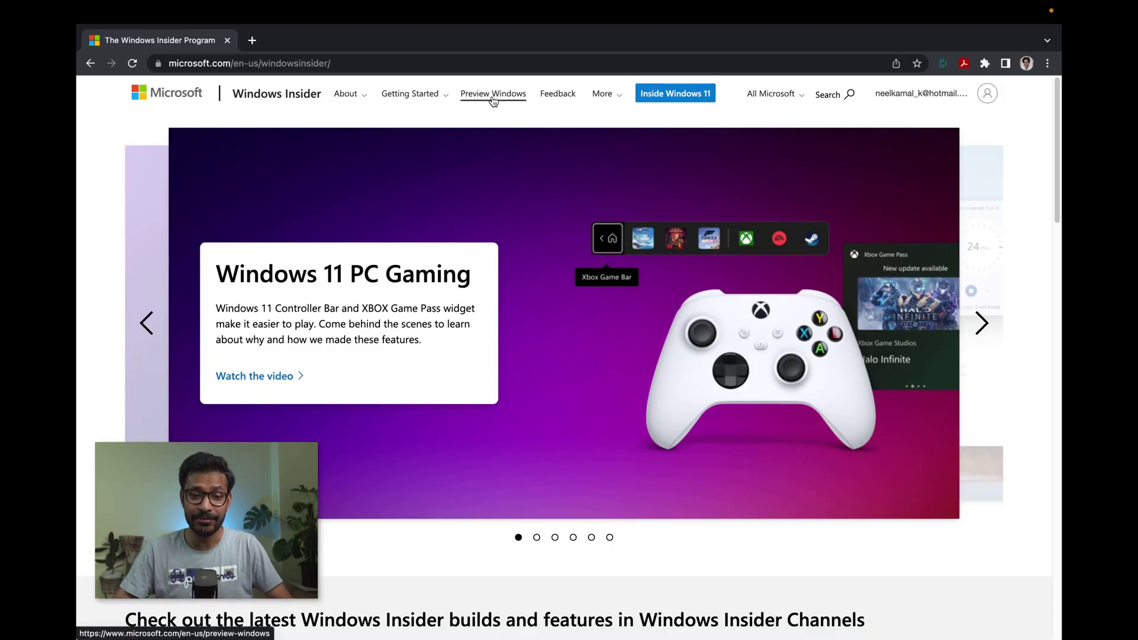
- Open the Windows Insider 'Preview Windows now' page and look through it
{"action": "left_click", "coordinate": [493, 100]}
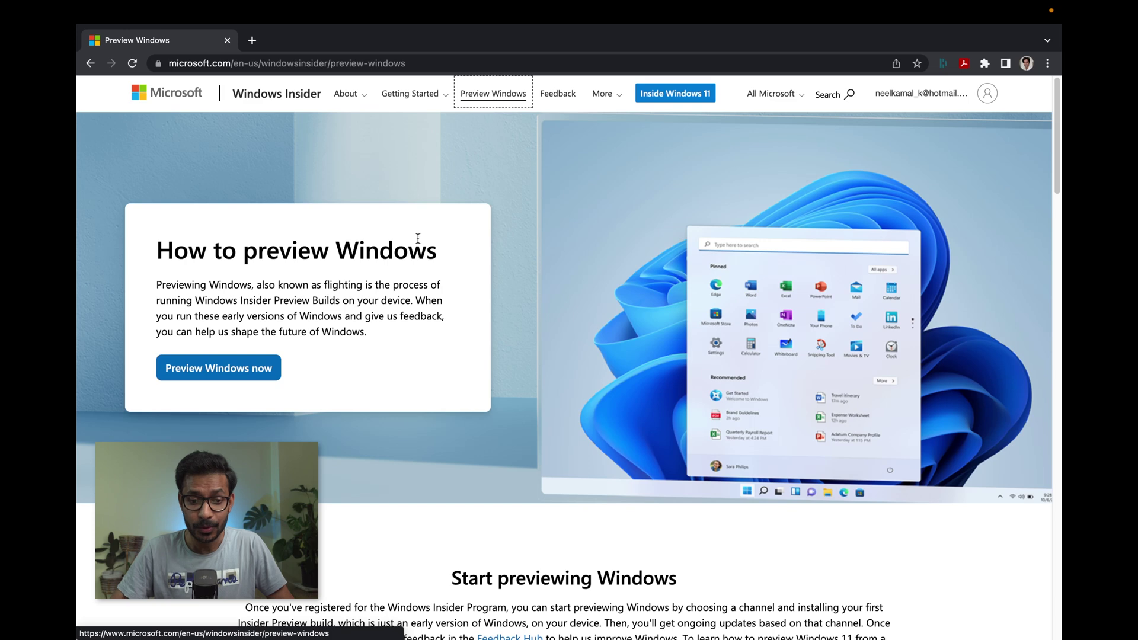
{"action": "scroll", "coordinate": [503, 430], "scroll_direction": "down", "scroll_amount": 7}
{"action": "scroll", "coordinate": [502, 428], "scroll_direction": "down", "scroll_amount": 7}
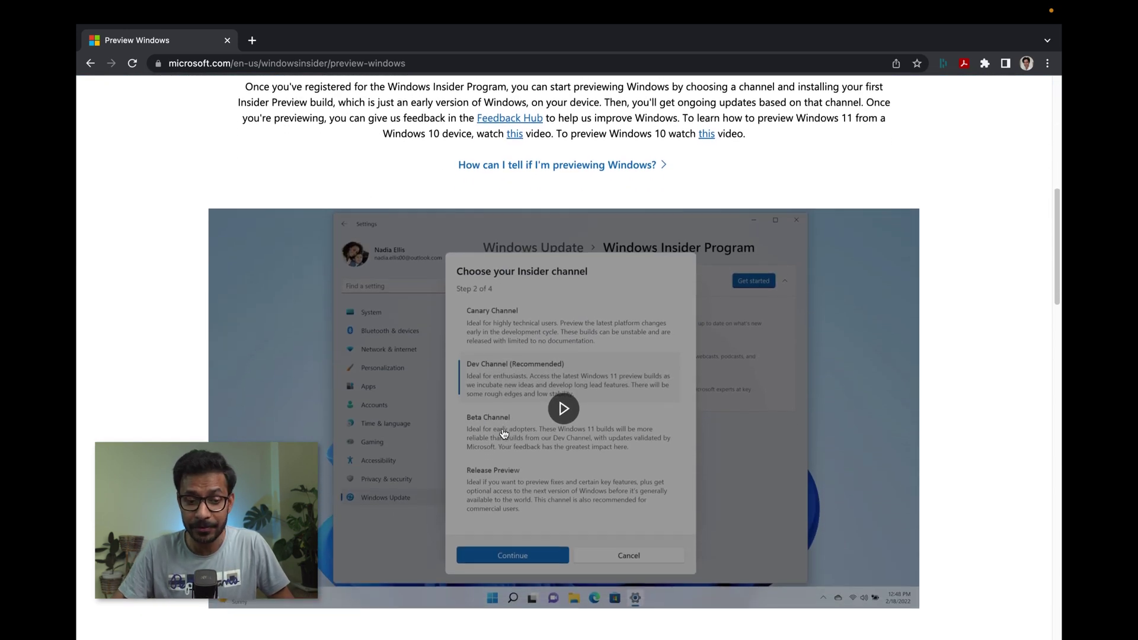
{"action": "scroll", "coordinate": [503, 428], "scroll_direction": "down", "scroll_amount": 5}
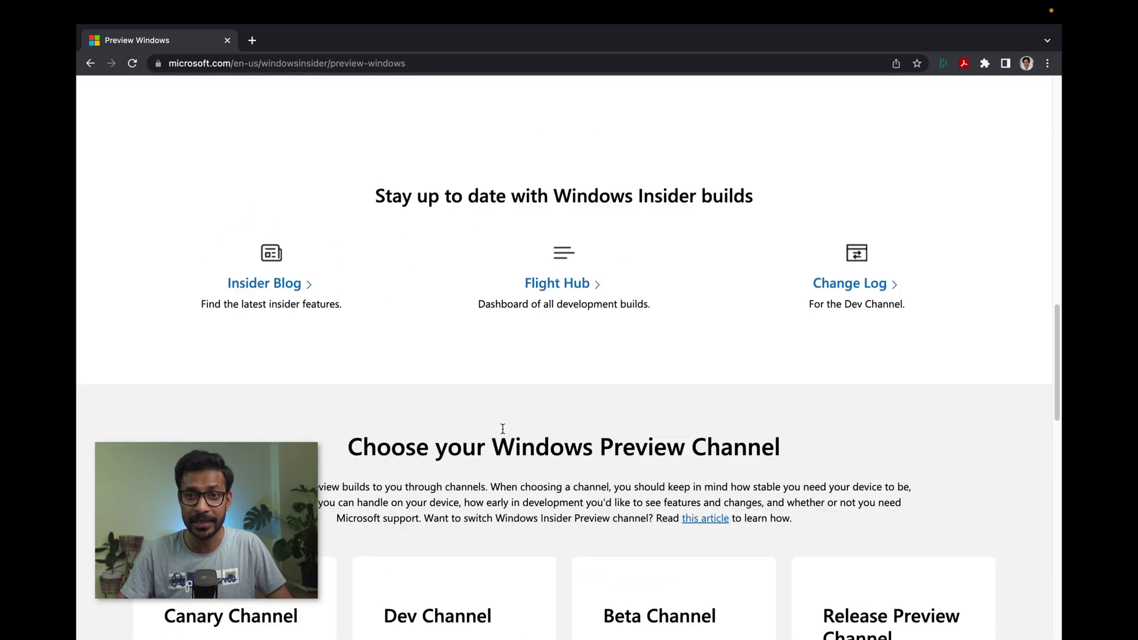
{"action": "key", "text": "Home"}
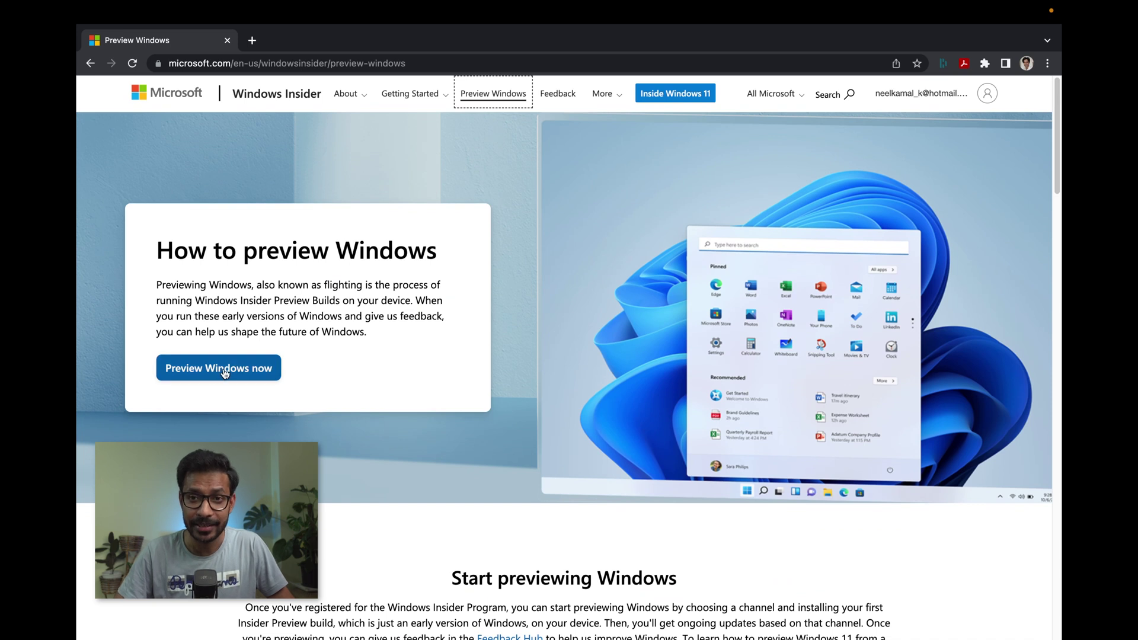
- On the getting-started page, compare the Register and Preview Windows steps, ending at 'Begin to Preview Windows'
{"action": "left_click", "coordinate": [229, 372]}
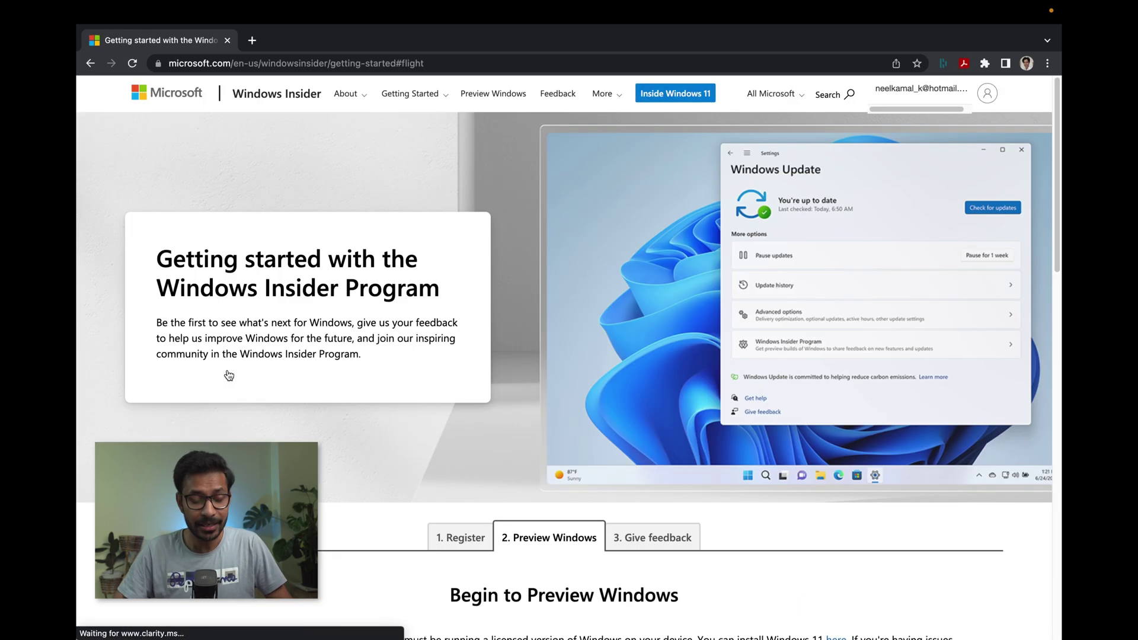
{"action": "scroll", "coordinate": [506, 516], "scroll_direction": "down", "scroll_amount": 3}
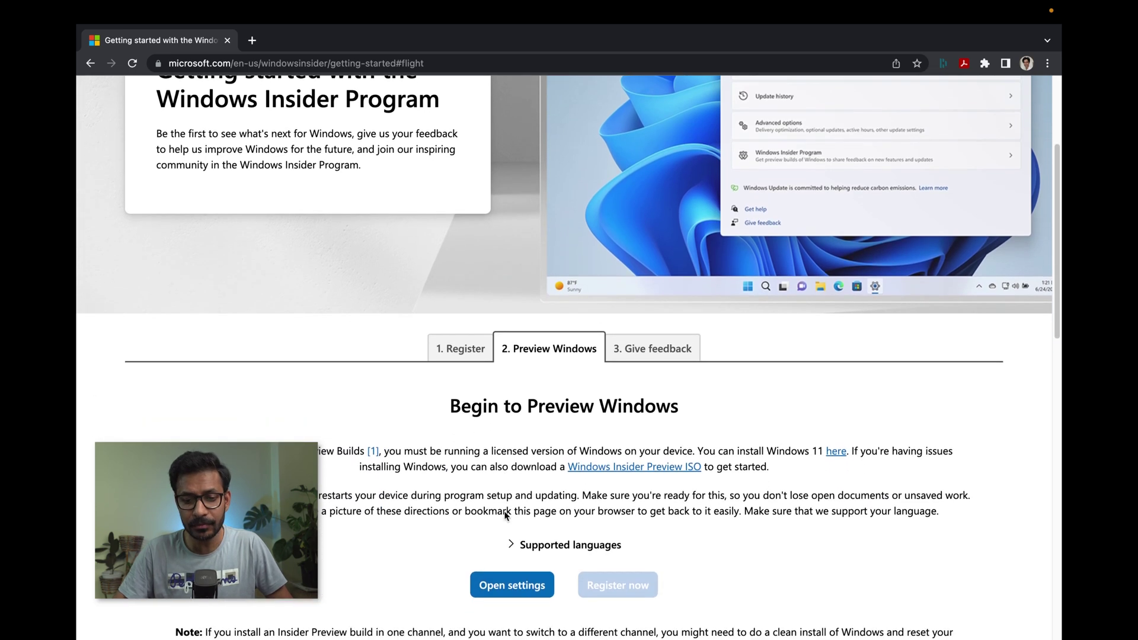
{"action": "left_click", "coordinate": [465, 340]}
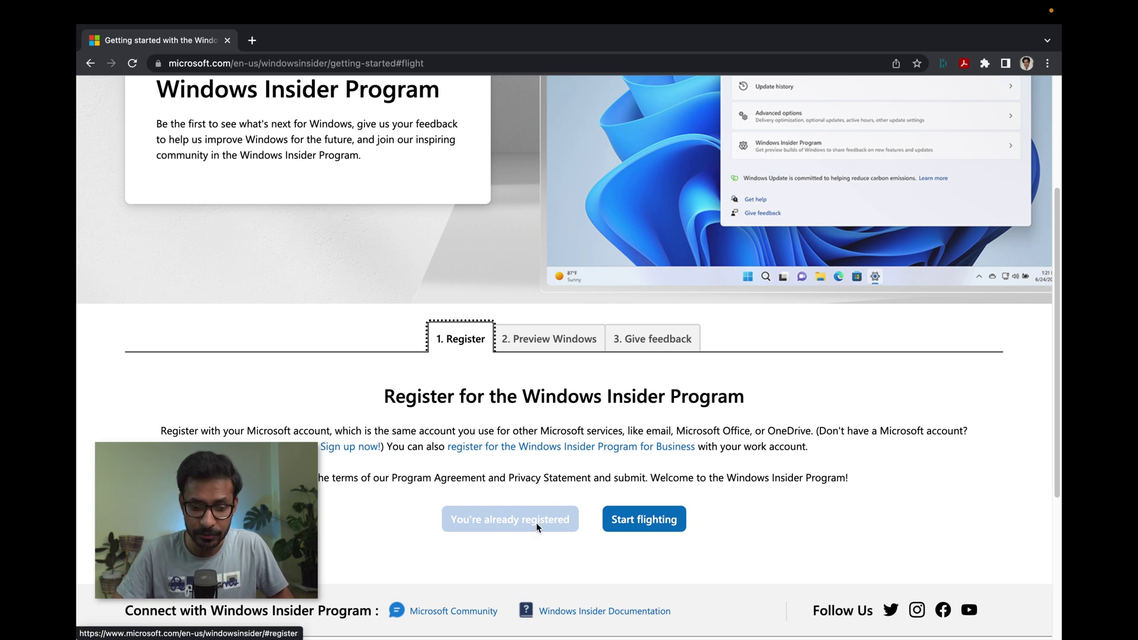
{"action": "left_click", "coordinate": [555, 341]}
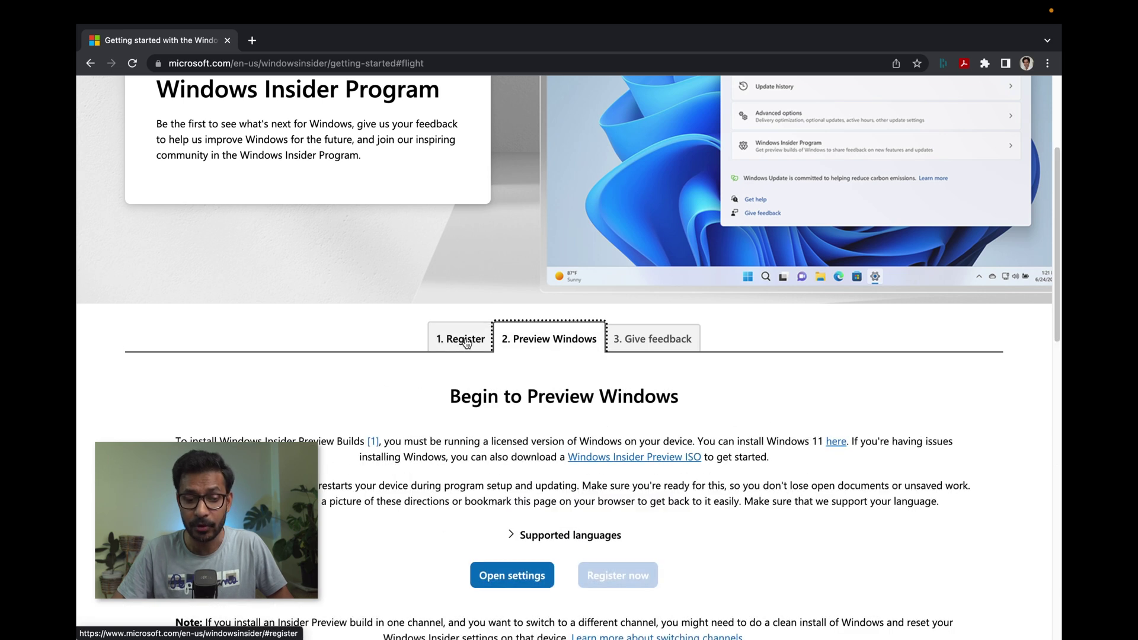
{"action": "left_click", "coordinate": [460, 347]}
{"action": "left_click", "coordinate": [647, 526]}
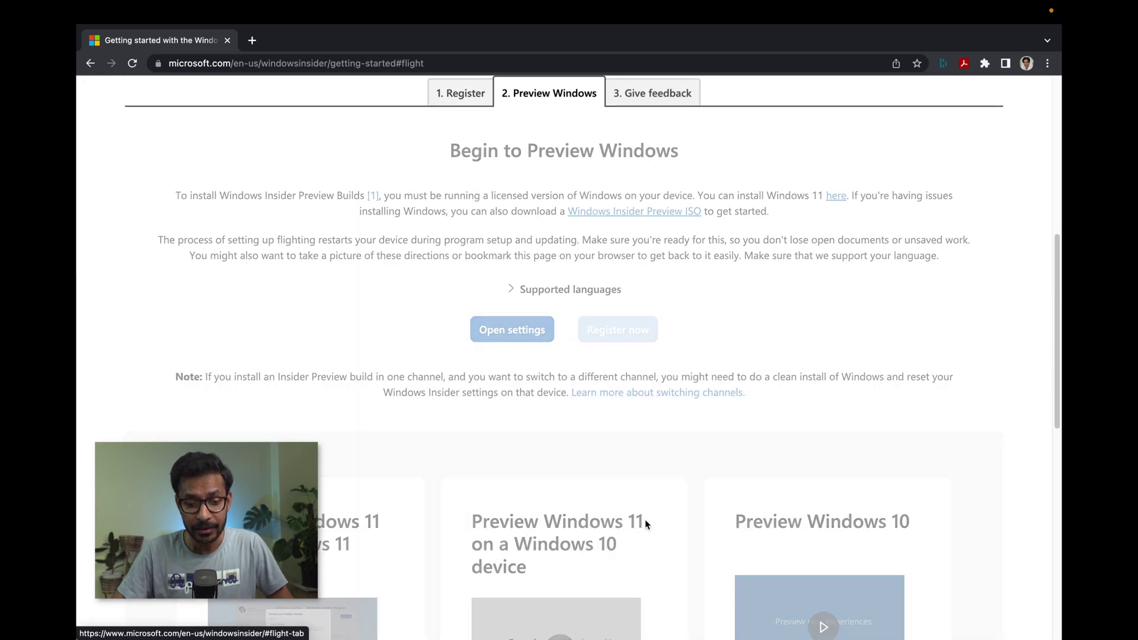
{"action": "scroll", "coordinate": [632, 284], "scroll_direction": "up", "scroll_amount": 2}
{"action": "scroll", "coordinate": [632, 283], "scroll_direction": "up", "scroll_amount": 2}
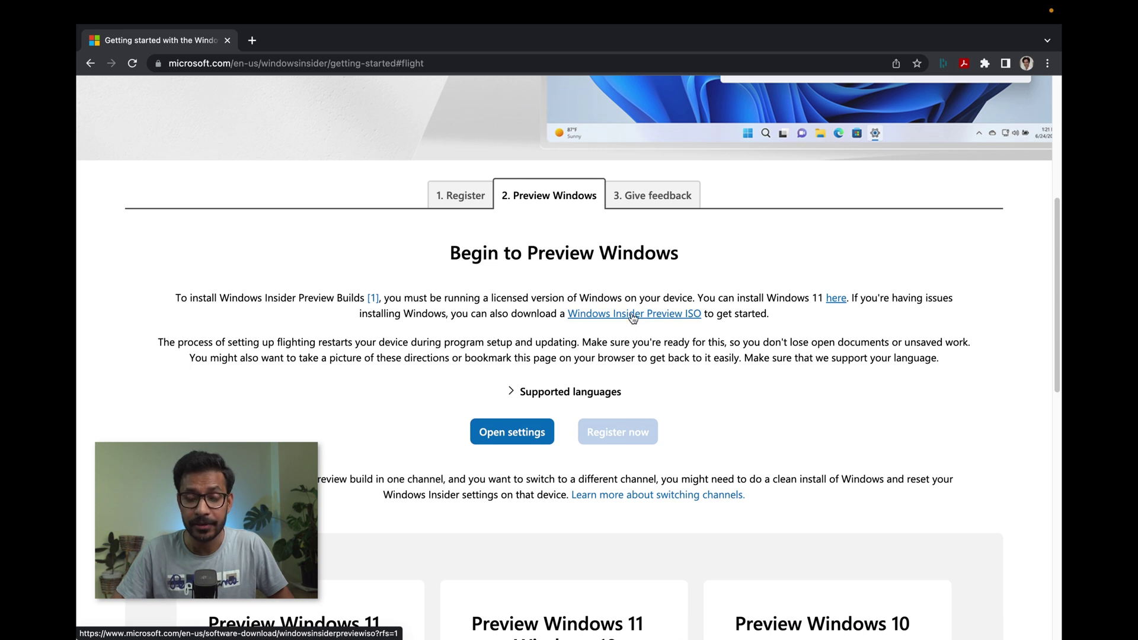
- Choose and confirm the Windows 11 on Arm Insider Preview Beta build 22598 edition
{"action": "left_click", "coordinate": [633, 318]}
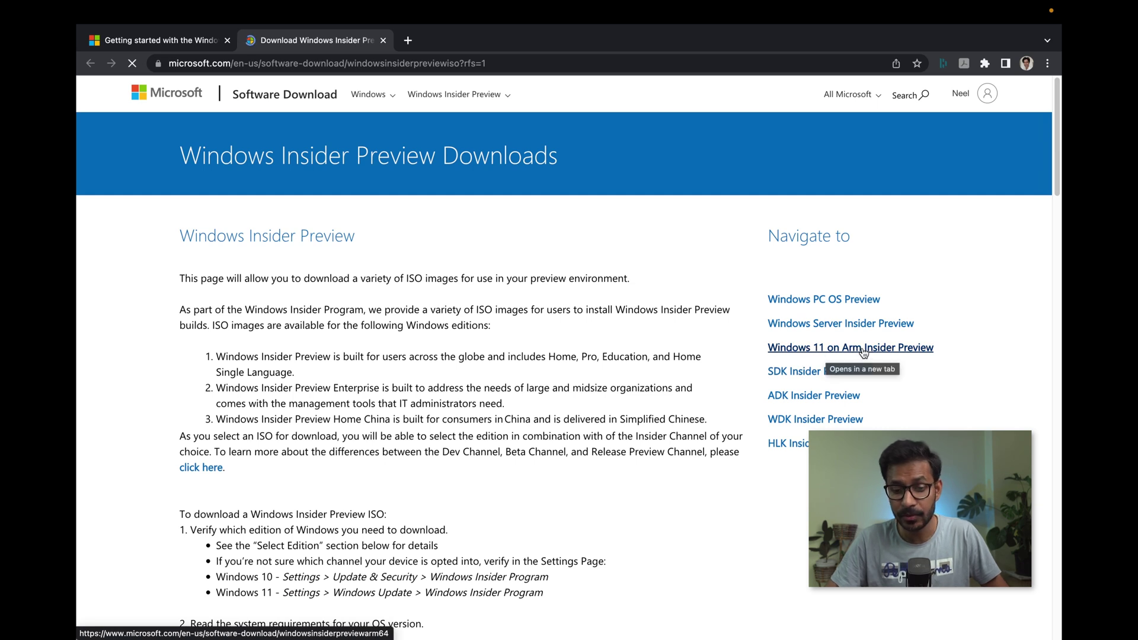
{"action": "left_click", "coordinate": [857, 352]}
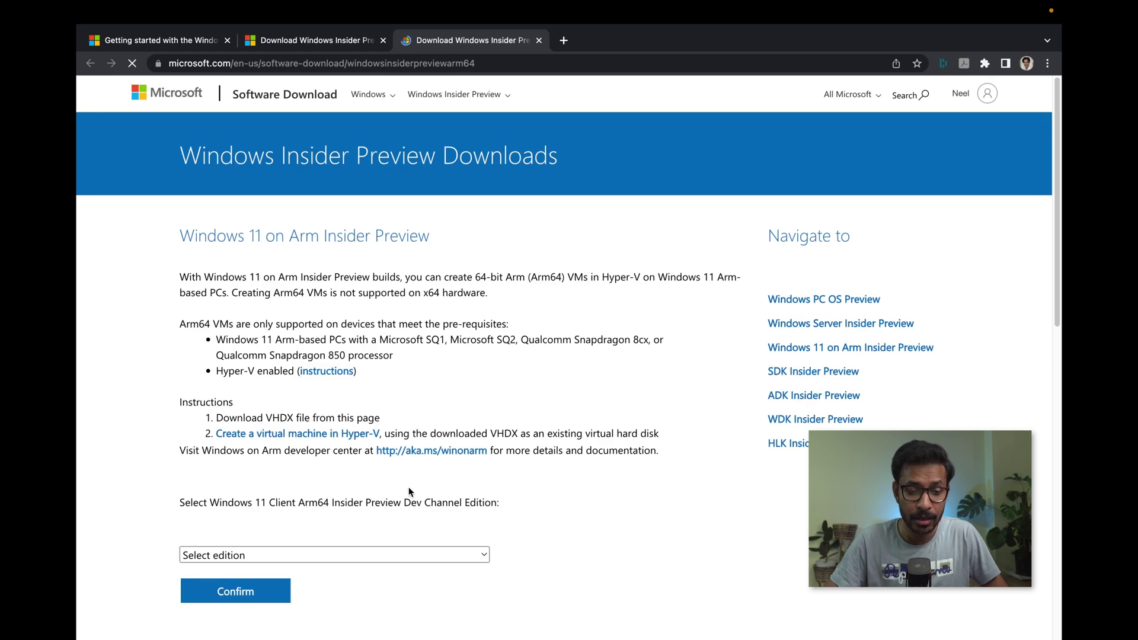
{"action": "scroll", "coordinate": [409, 492], "scroll_direction": "down", "scroll_amount": 2}
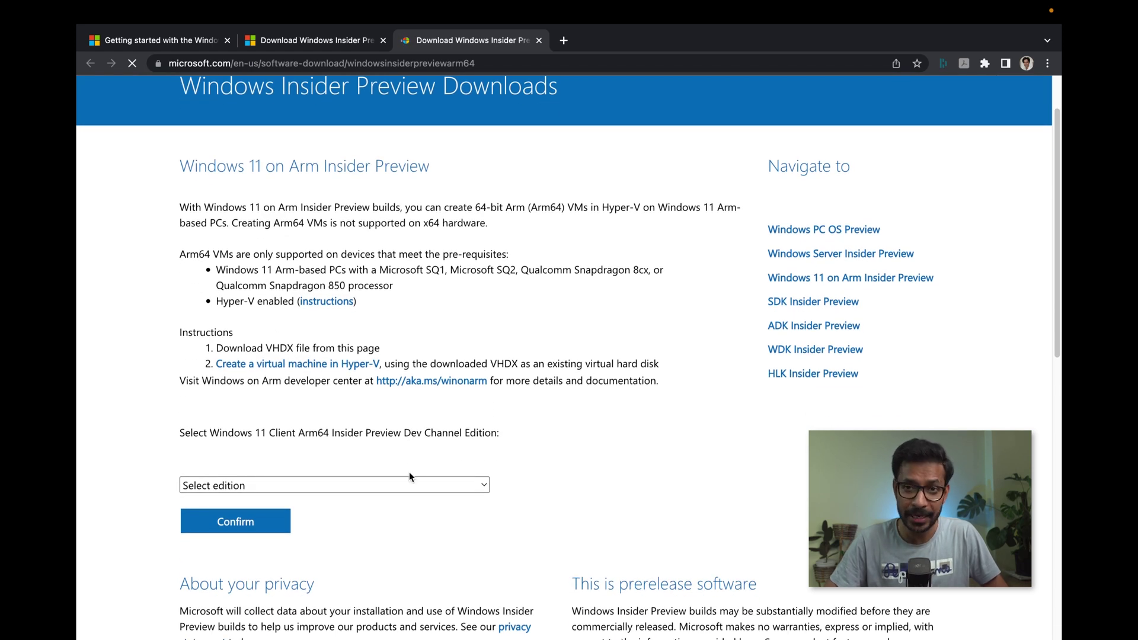
{"action": "left_click", "coordinate": [350, 484]}
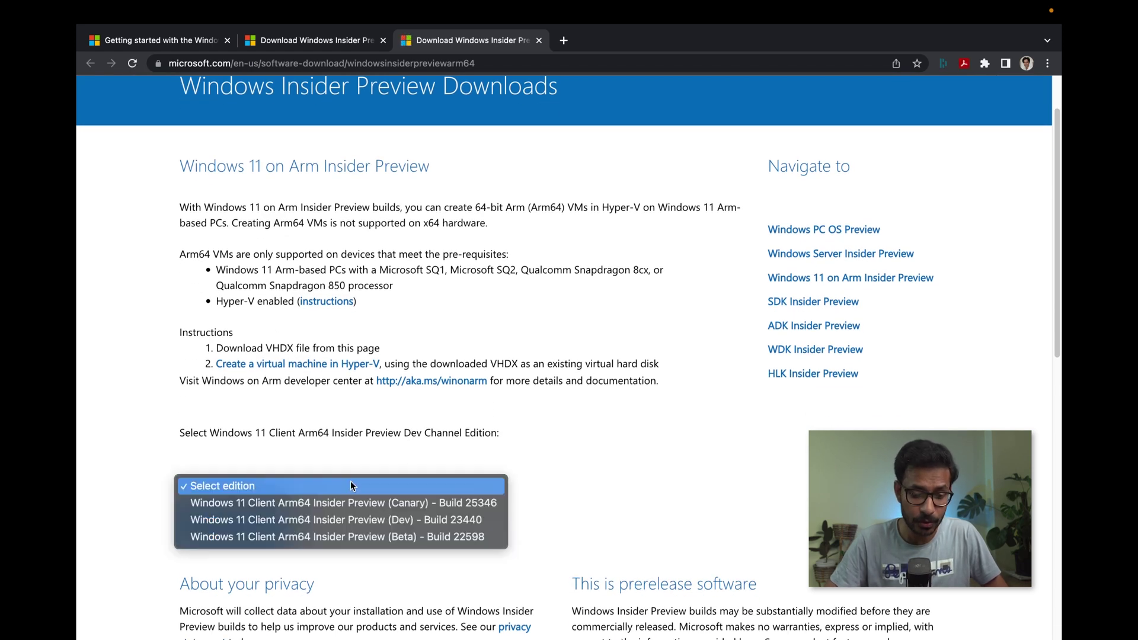
{"action": "left_click", "coordinate": [369, 538]}
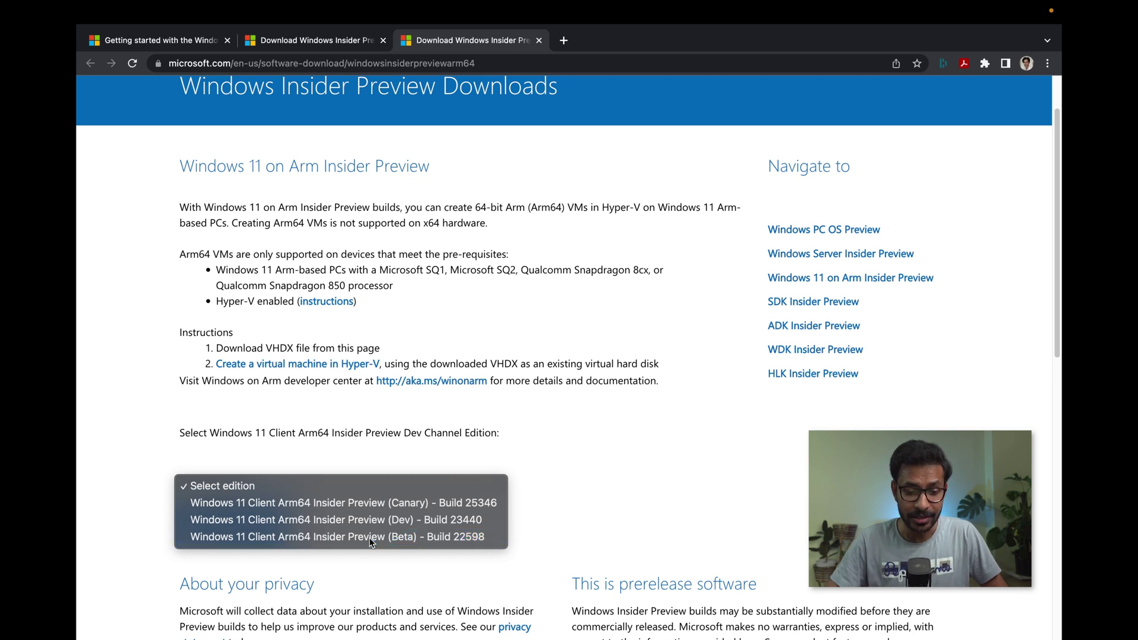
{"action": "scroll", "coordinate": [618, 453], "scroll_direction": "down", "scroll_amount": 2}
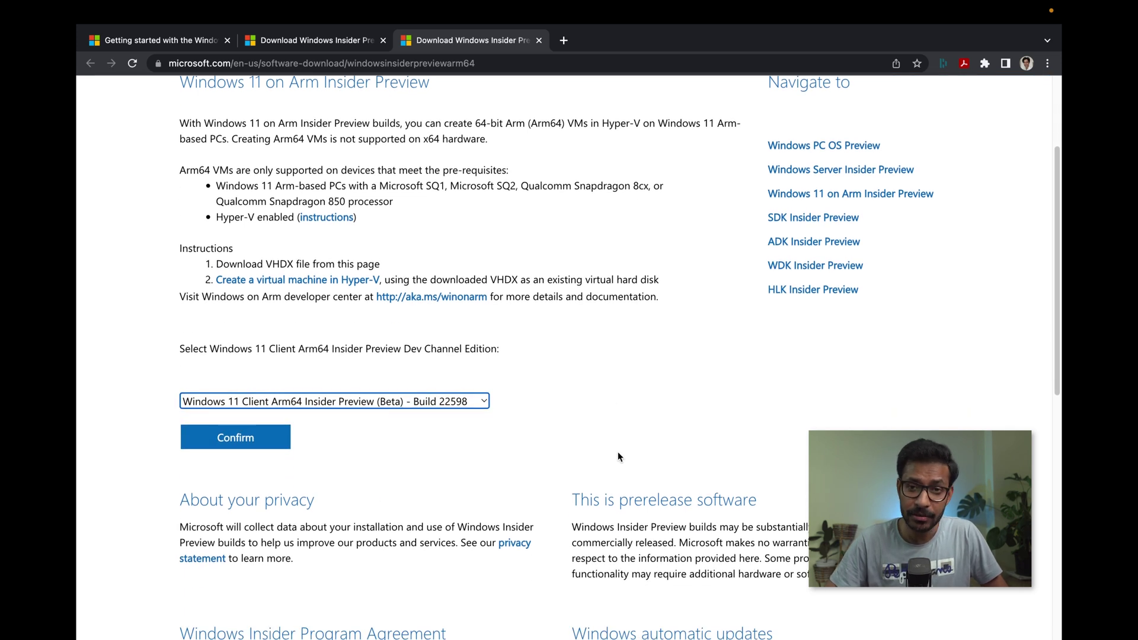
{"action": "left_click", "coordinate": [249, 436]}
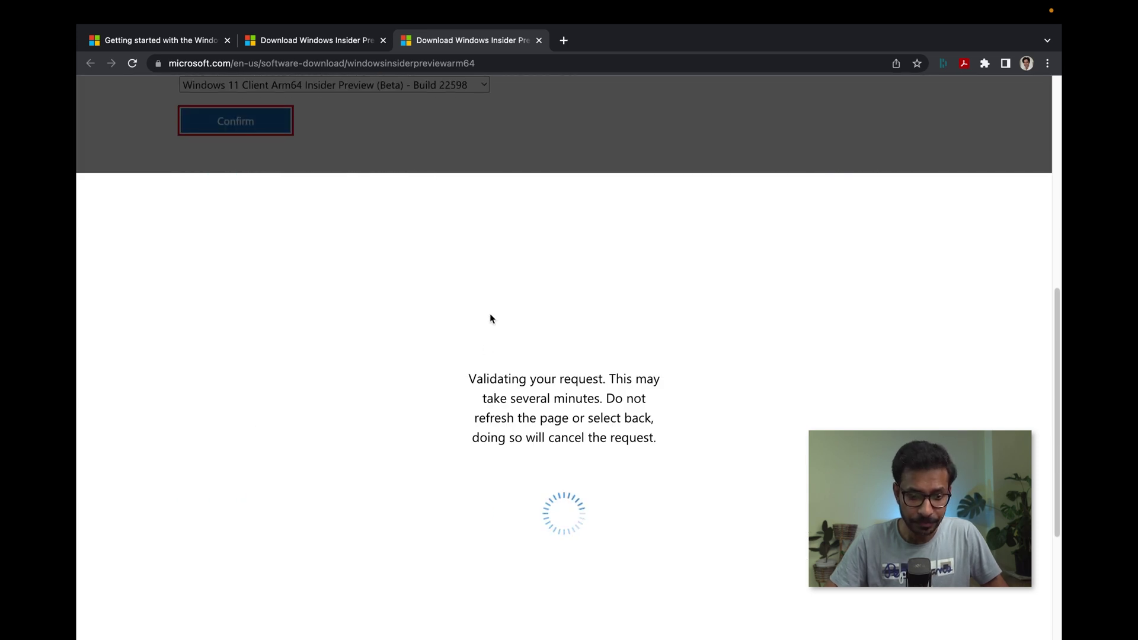
- Select English (United States) as the product language and confirm it
{"action": "left_click", "coordinate": [308, 209]}
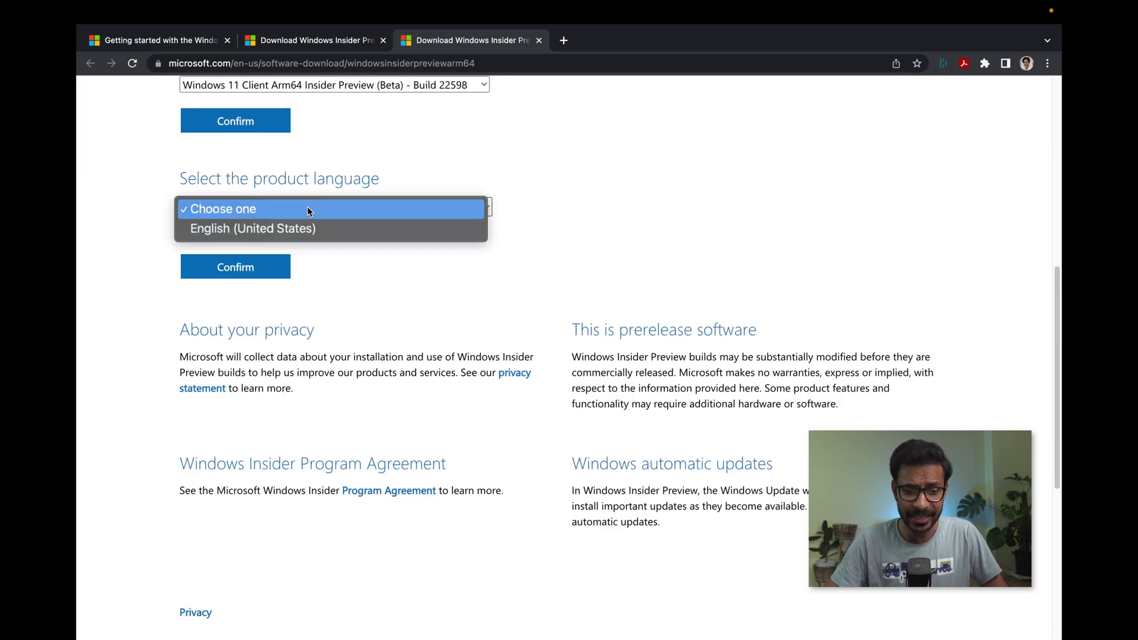
{"action": "left_click", "coordinate": [286, 232]}
{"action": "left_click", "coordinate": [242, 272]}
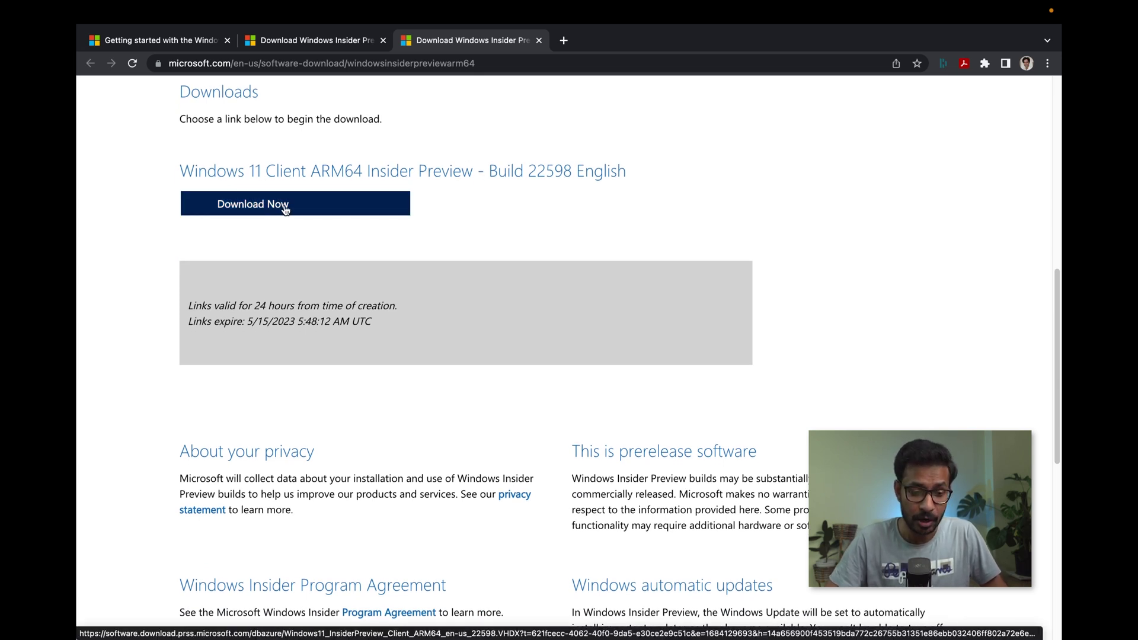
- Download the Build 22598 English VHDX, saving it to Downloads rather than Desktop
{"action": "left_click", "coordinate": [285, 209]}
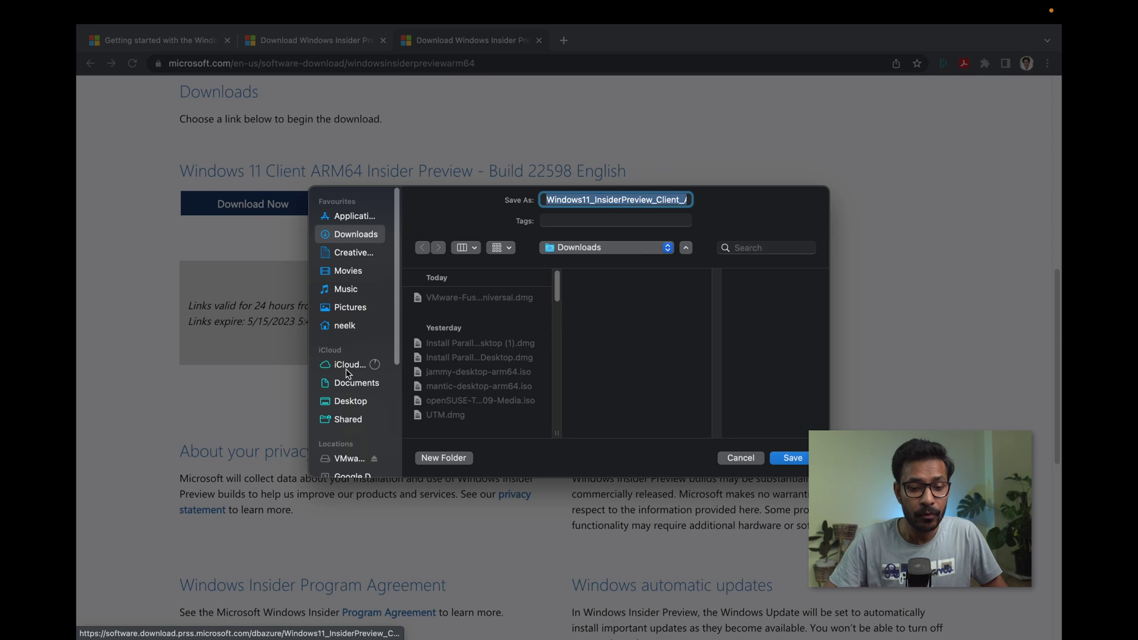
{"action": "left_click", "coordinate": [350, 406]}
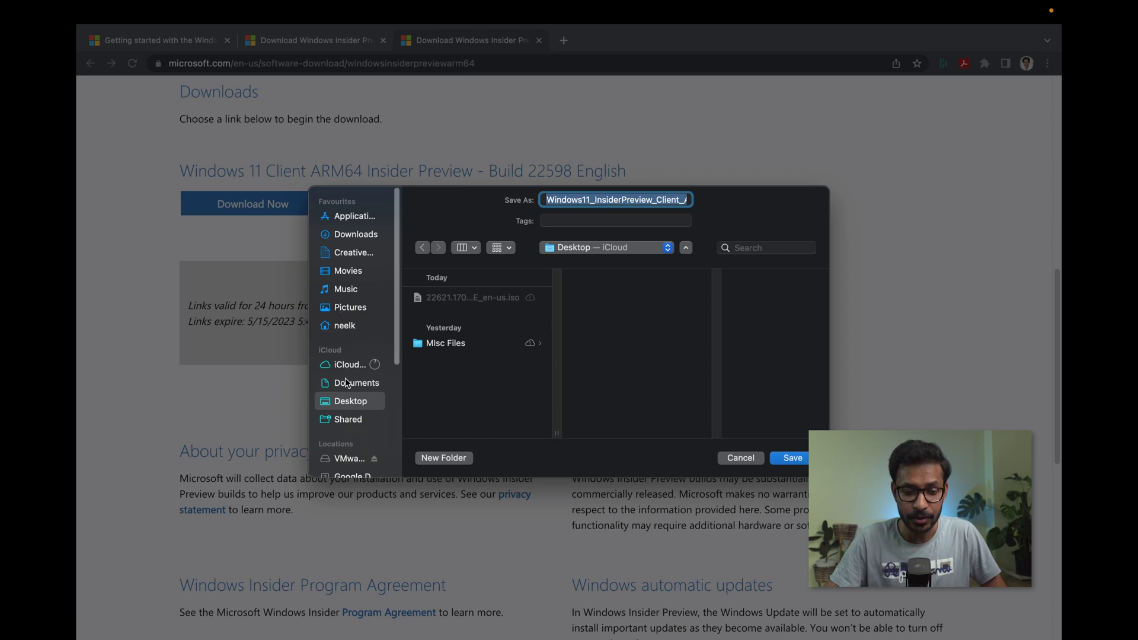
{"action": "left_click", "coordinate": [347, 235]}
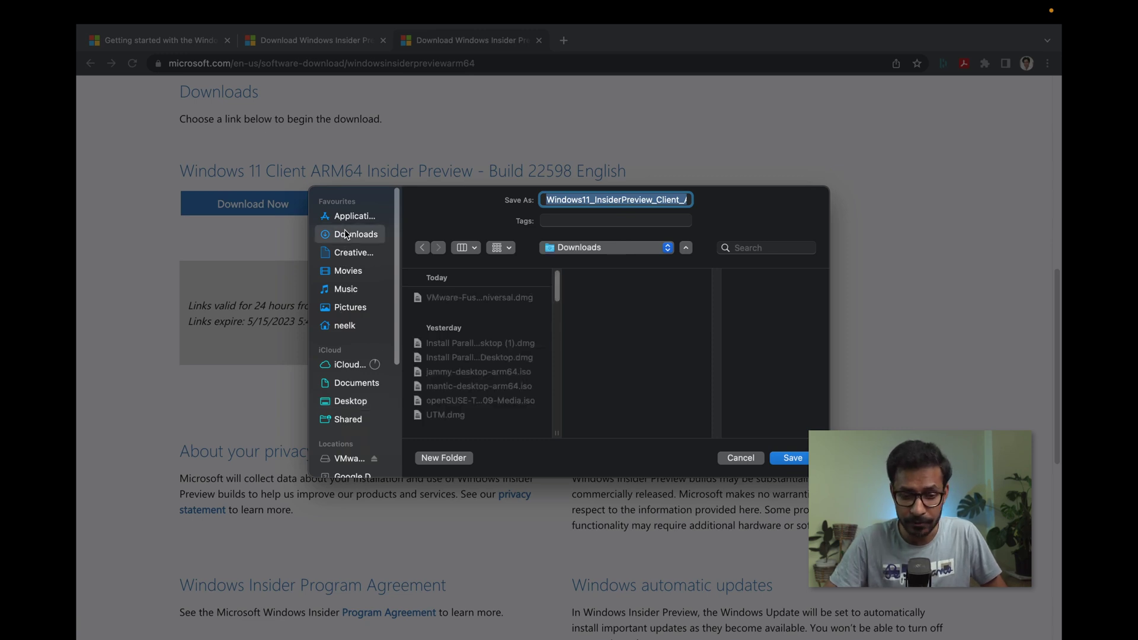
{"action": "left_click", "coordinate": [794, 459]}
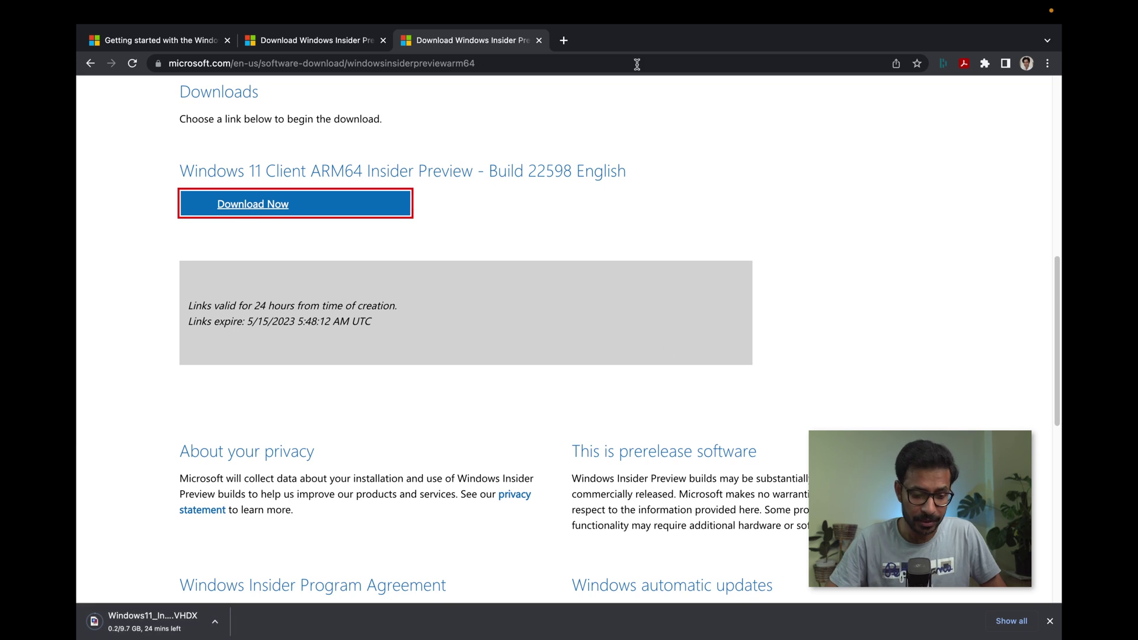
{"action": "mouse_move", "coordinate": [536, 5]}
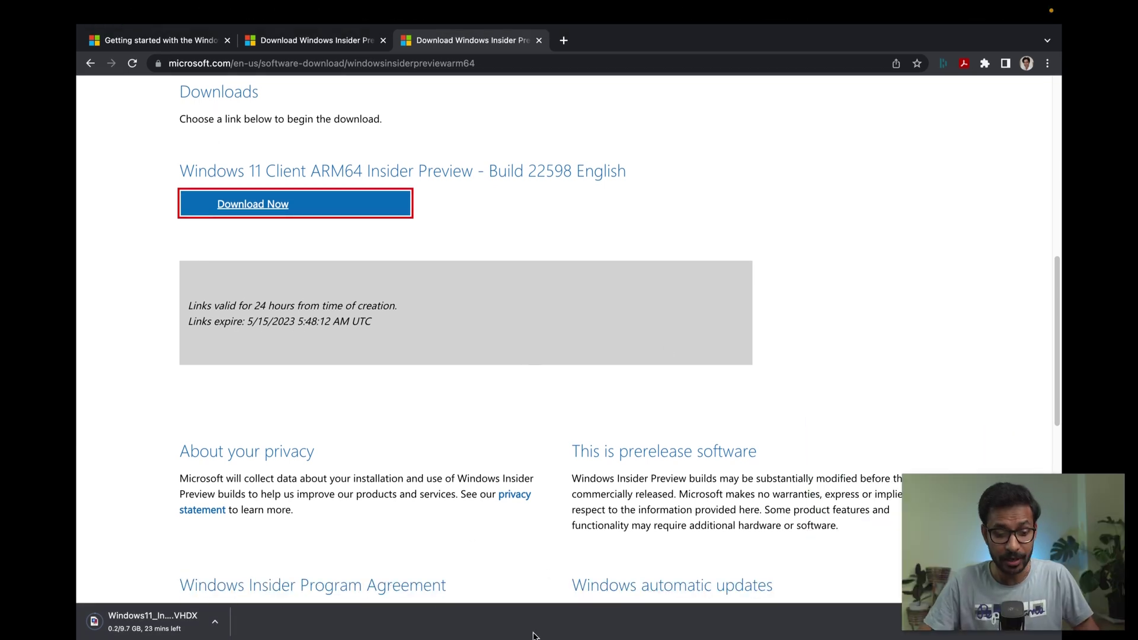
{"action": "mouse_move", "coordinate": [92, 4]}
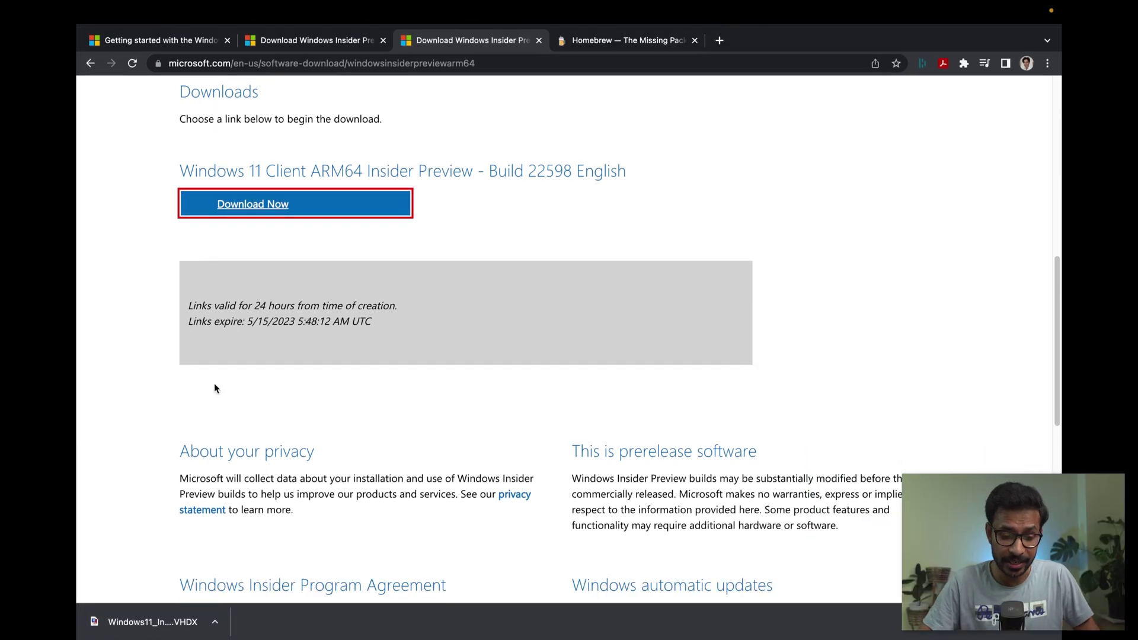
- Reveal the downloaded VHDX in Finder and copy the Homebrew install command from brew.sh
{"action": "left_click", "coordinate": [215, 622]}
{"action": "left_click", "coordinate": [253, 604]}
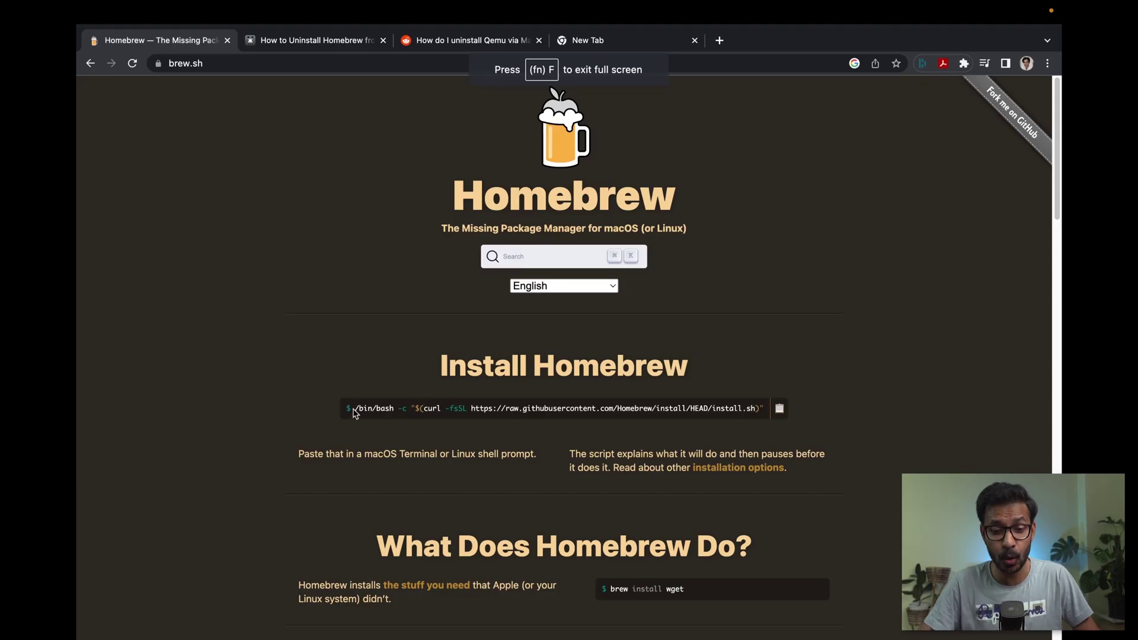
{"action": "left_click_drag", "start_coordinate": [356, 409], "coordinate": [775, 414]}
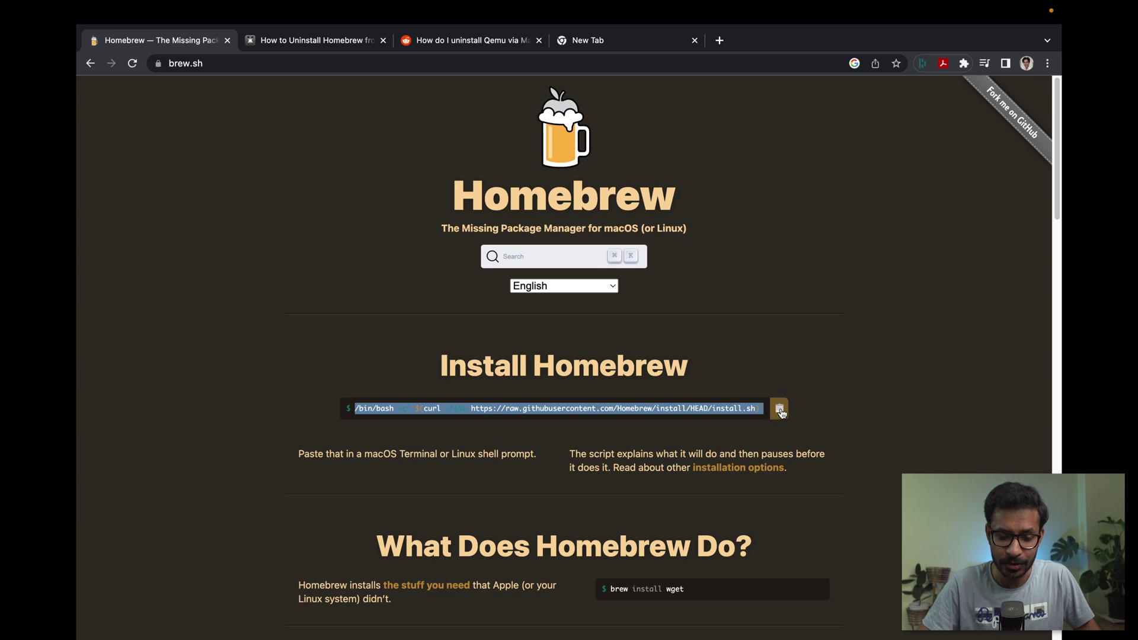
{"action": "left_click", "coordinate": [778, 409]}
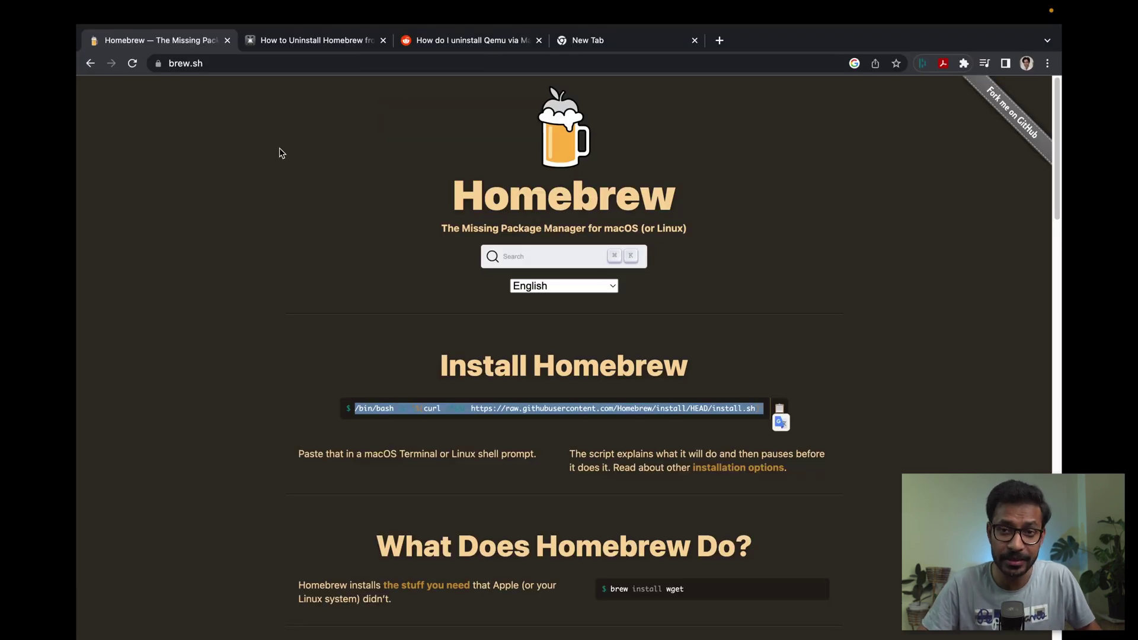
- Launch Terminal via a Spotlight search for 'ter'
{"action": "key", "text": "super+space"}
{"action": "type", "text": "ter"}
{"action": "left_click", "coordinate": [409, 176]}
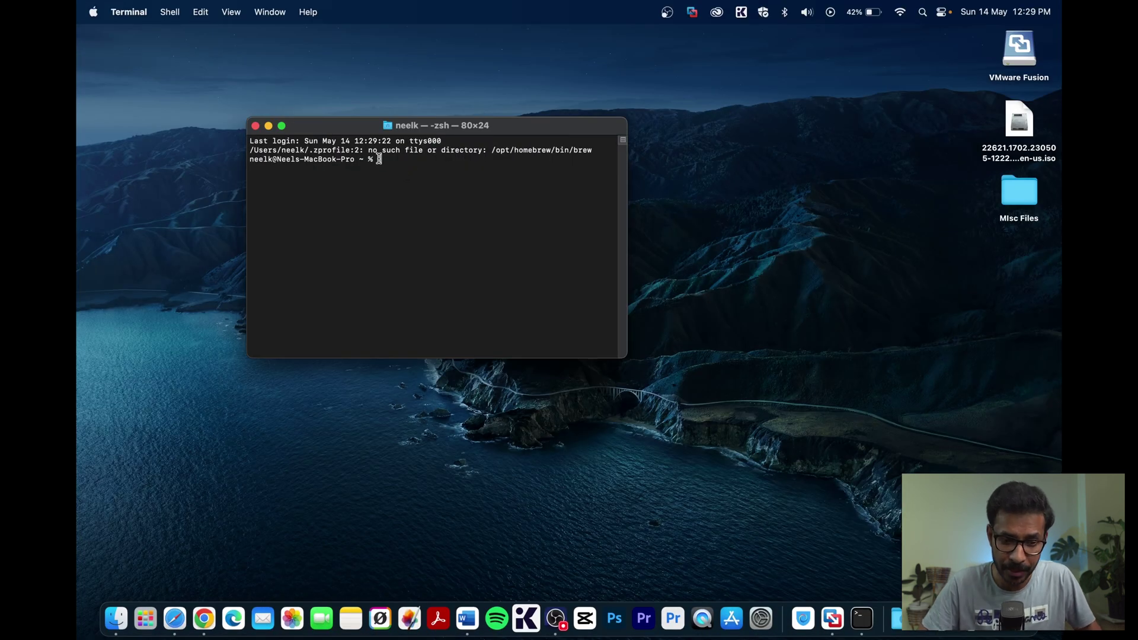
- Paste and run the Homebrew install script with the admin password, then select the suggested shellenv command
{"action": "key", "text": "super+v"}
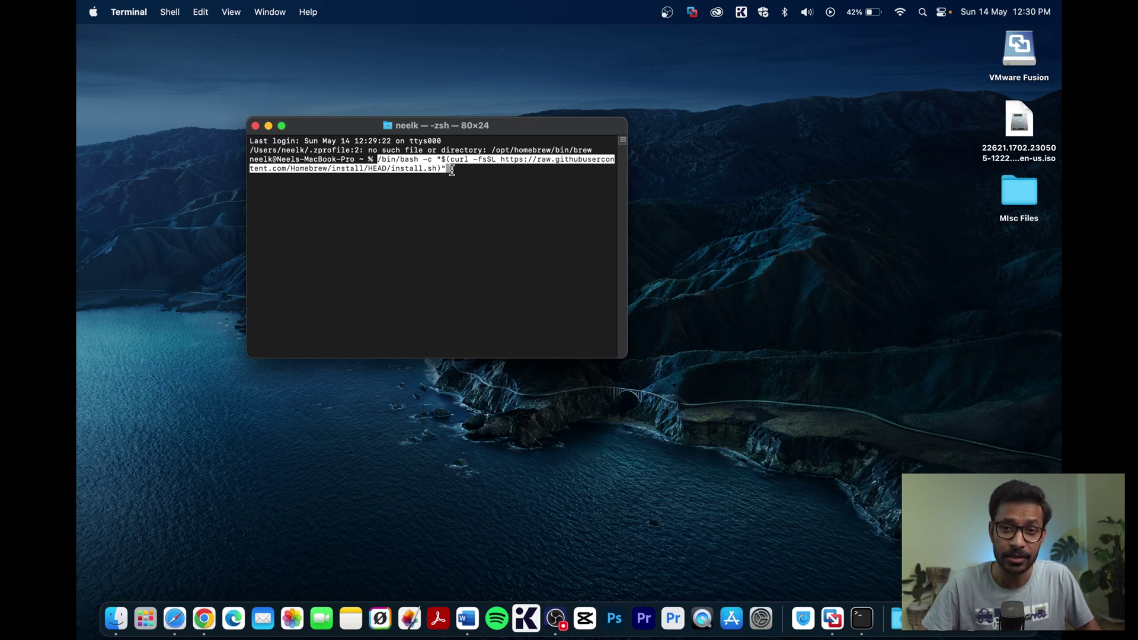
{"action": "key", "text": "Return"}
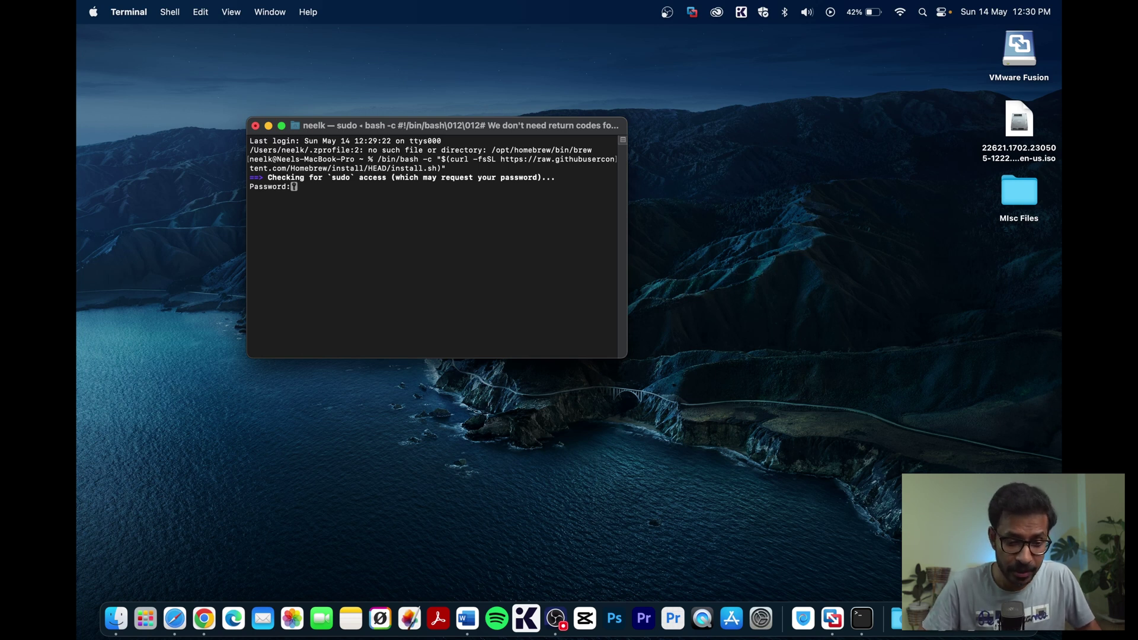
{"action": "key", "text": "Return"}
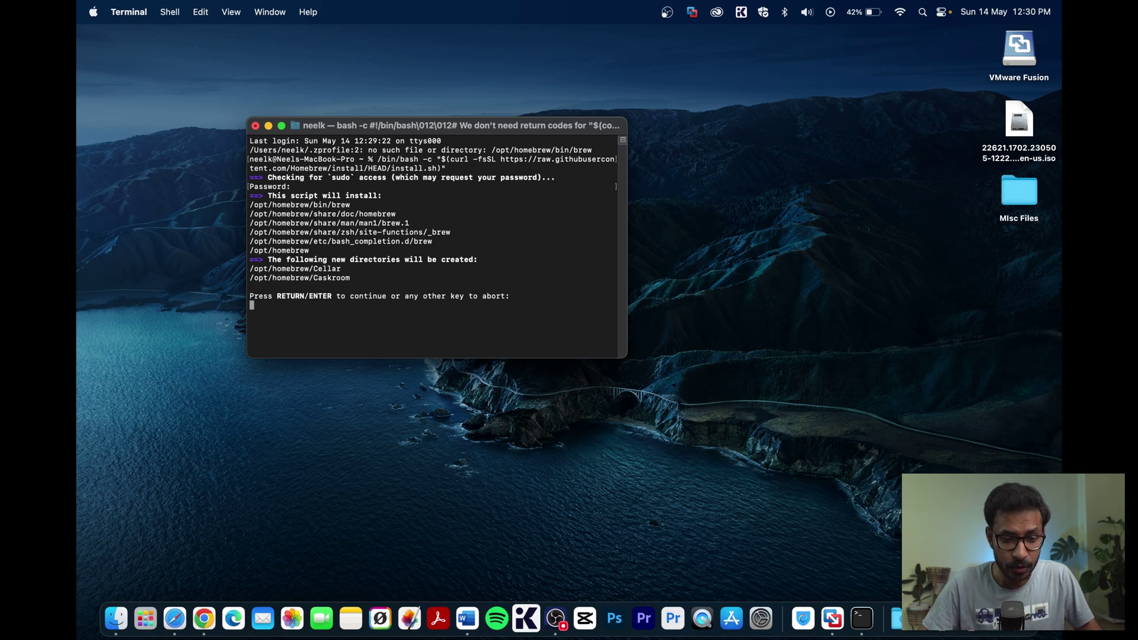
{"action": "key", "text": "Return"}
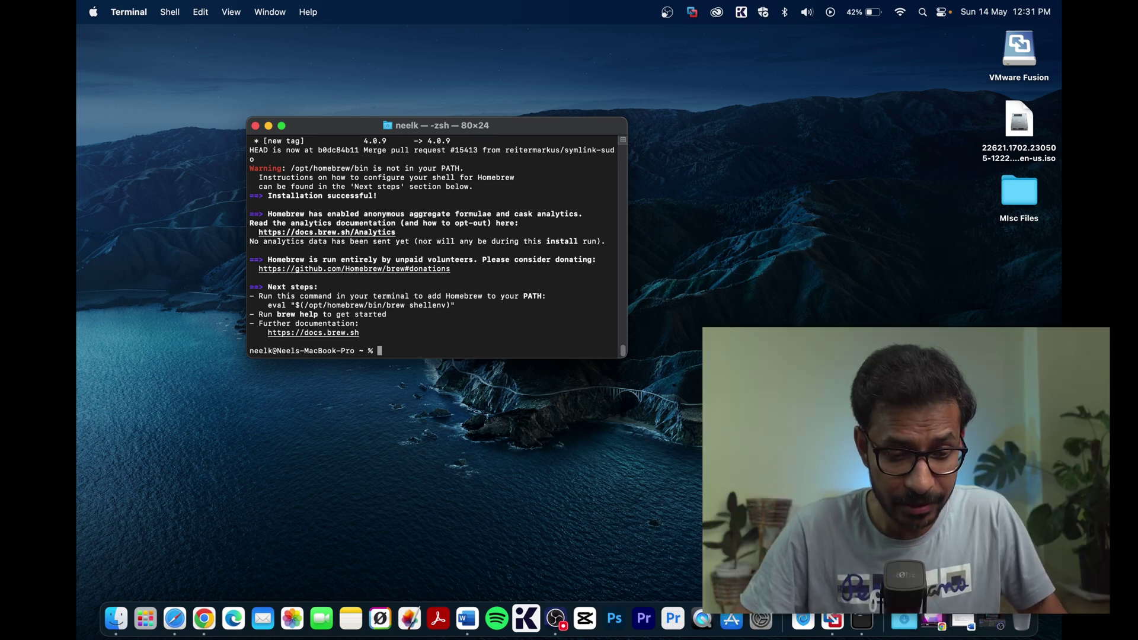
{"action": "left_click_drag", "start_coordinate": [295, 306], "coordinate": [267, 306]}
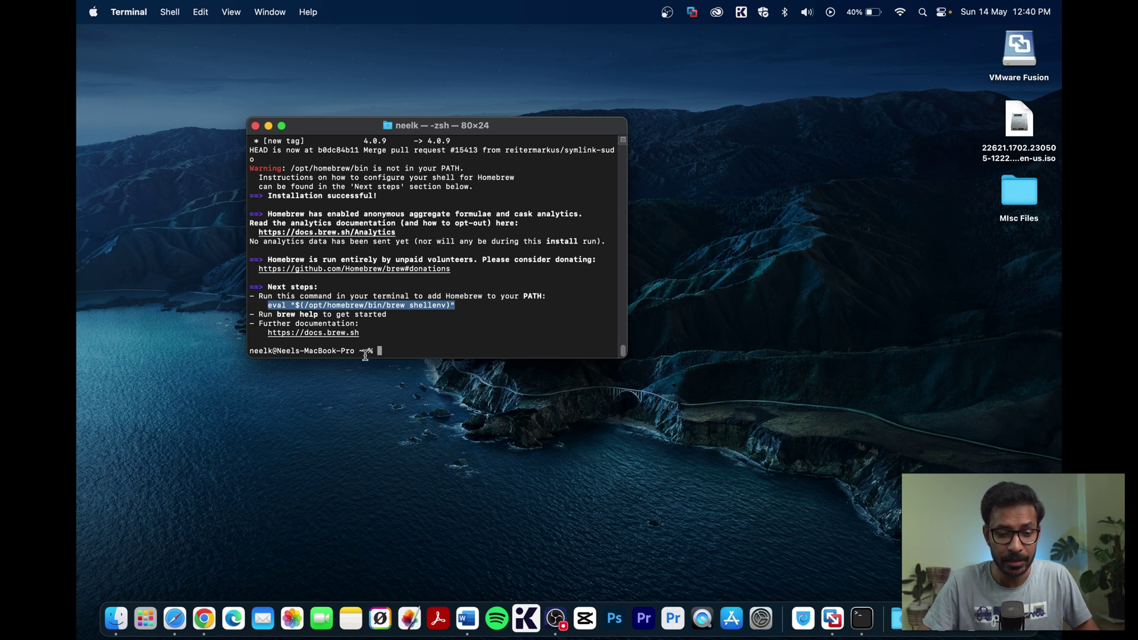
- Run eval "$(/opt/homebrew/bin/brew shellenv)" to add Homebrew to PATH, then run 'brew install qemu'
{"action": "left_click", "coordinate": [385, 349]}
{"action": "key", "text": "super+v"}
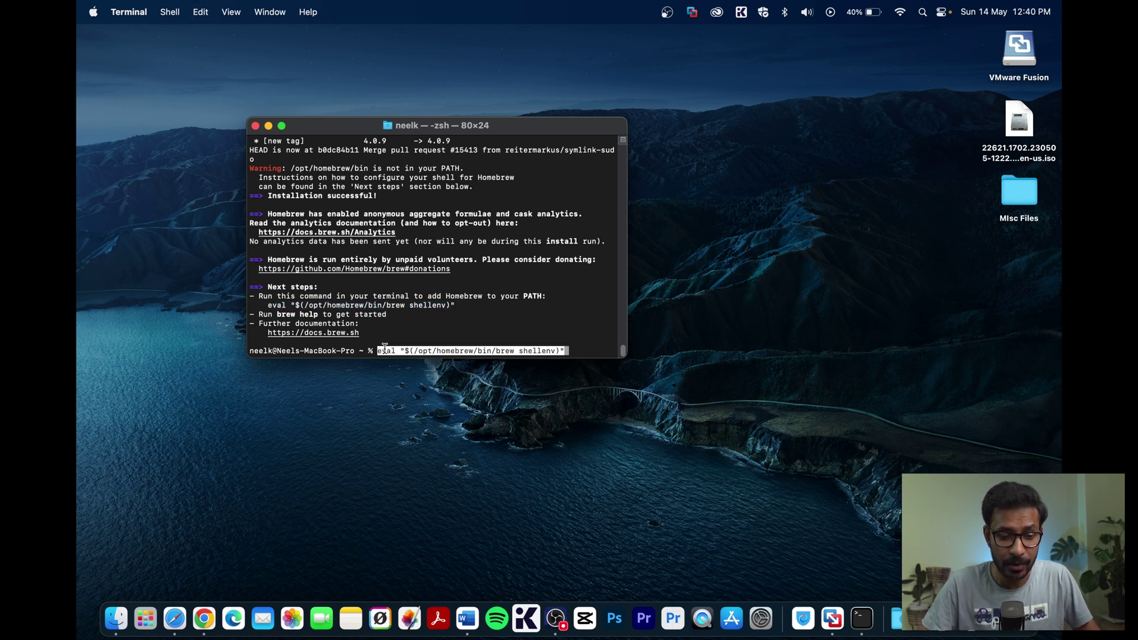
{"action": "key", "text": "Return"}
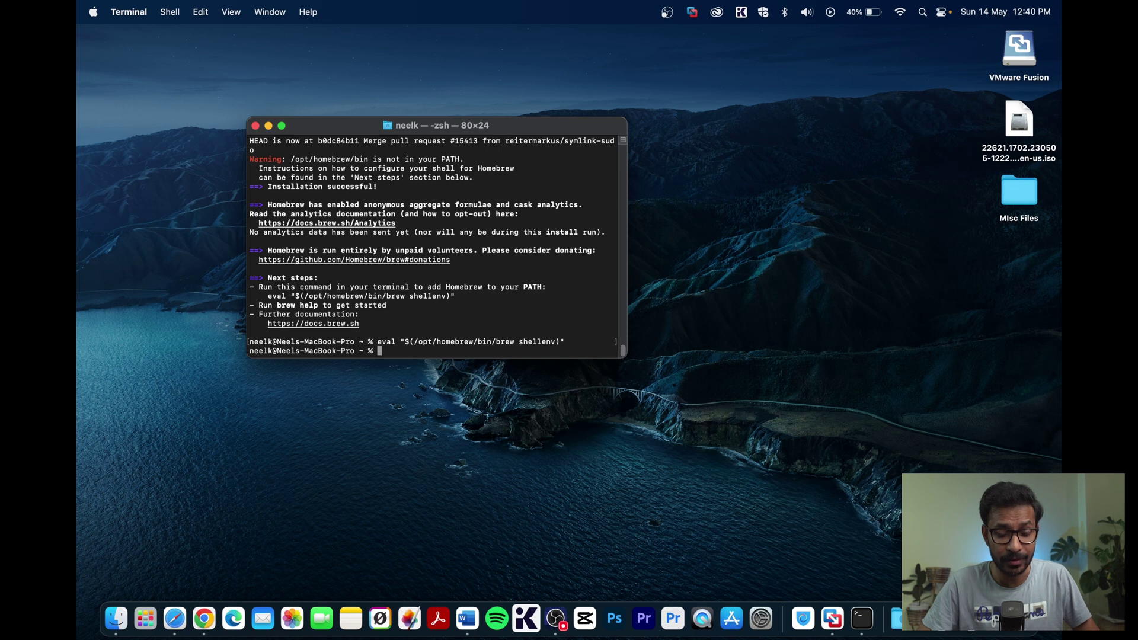
{"action": "type", "text": "brew instal"}
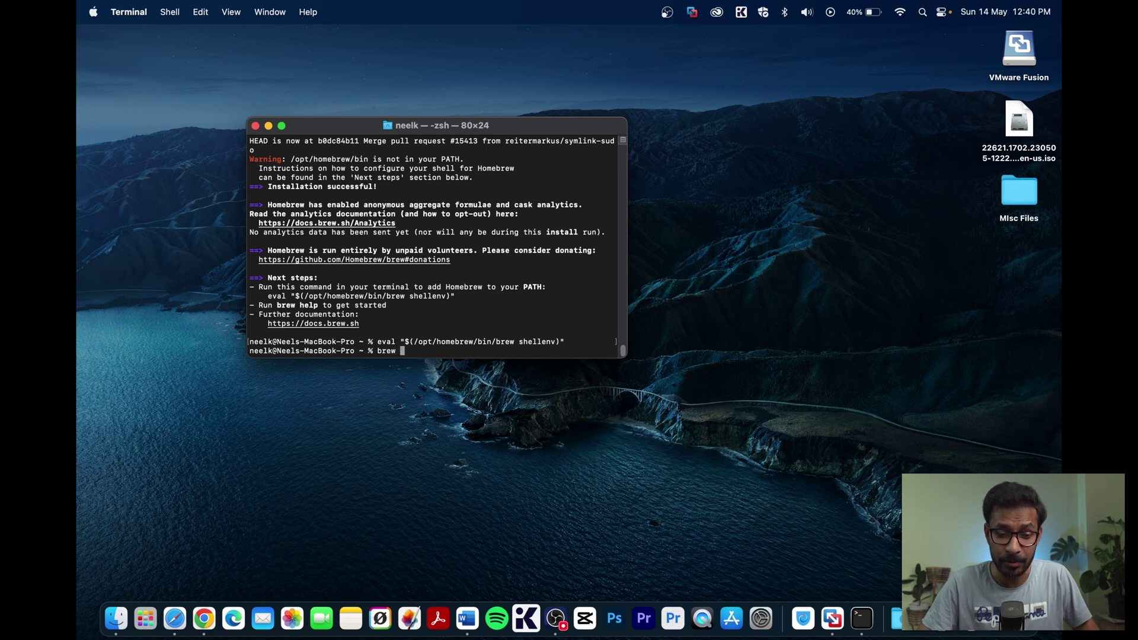
{"action": "type", "text": "l "}
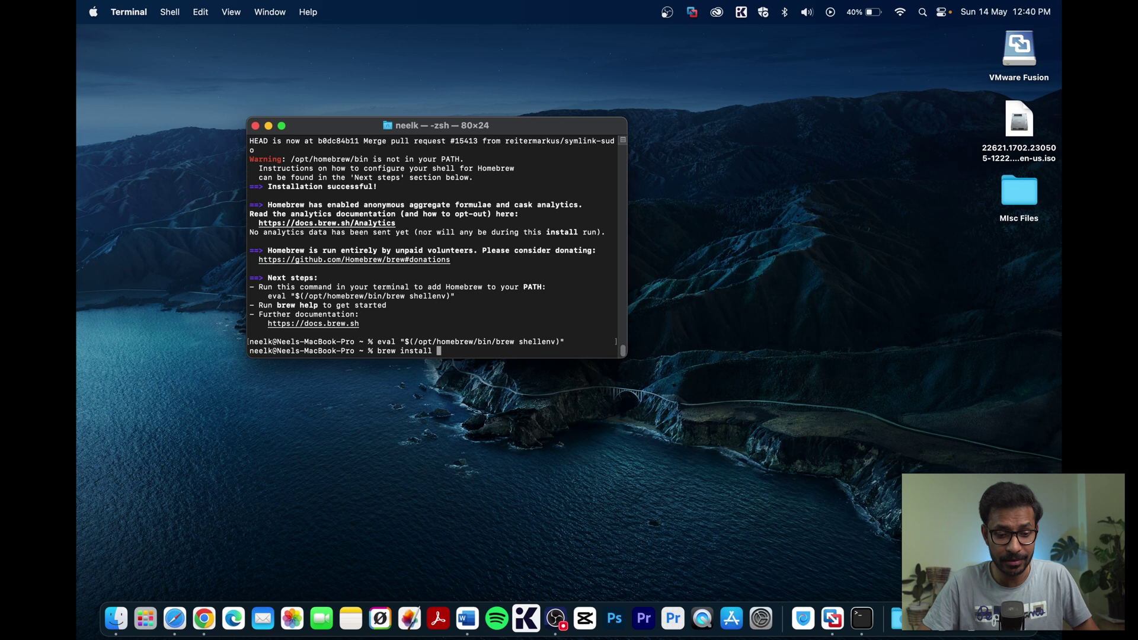
{"action": "type", "text": "qemu"}
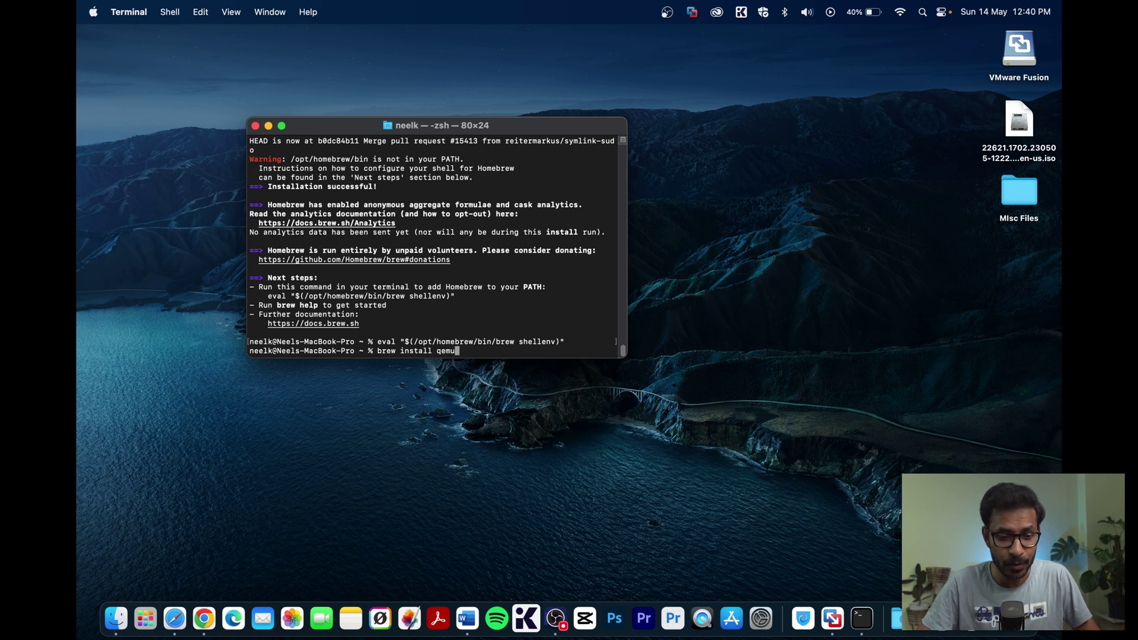
{"action": "key", "text": "Return"}
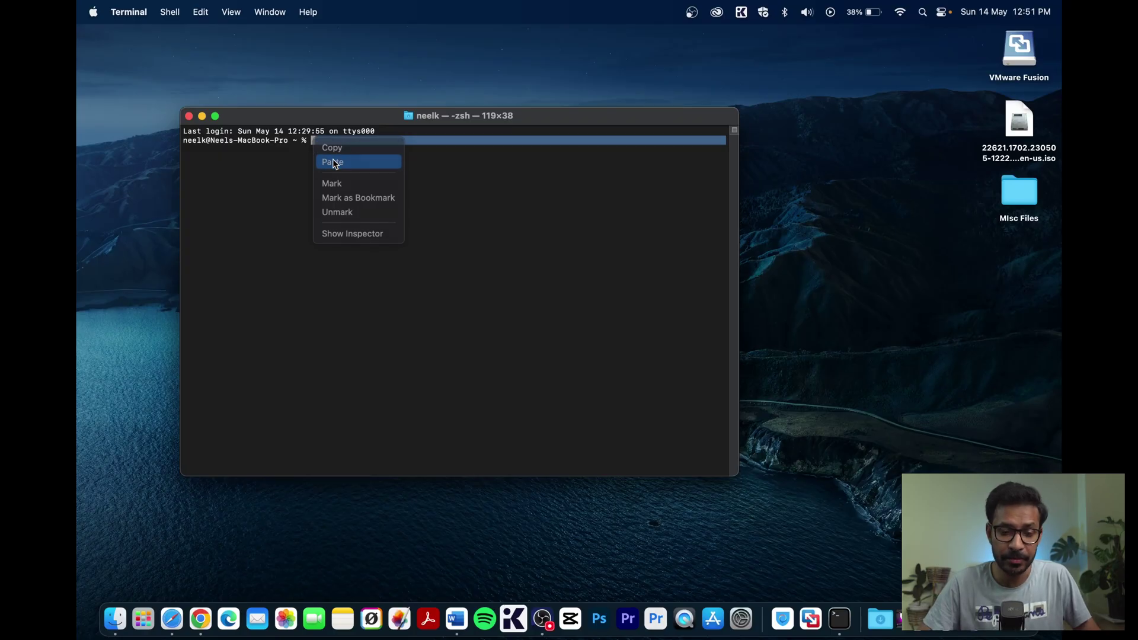
- Run qemu-img convert -O vmdk on the dragged-in VHDX, outputting ~/Desktop/Win11.vmdk
{"action": "left_click", "coordinate": [334, 162]}
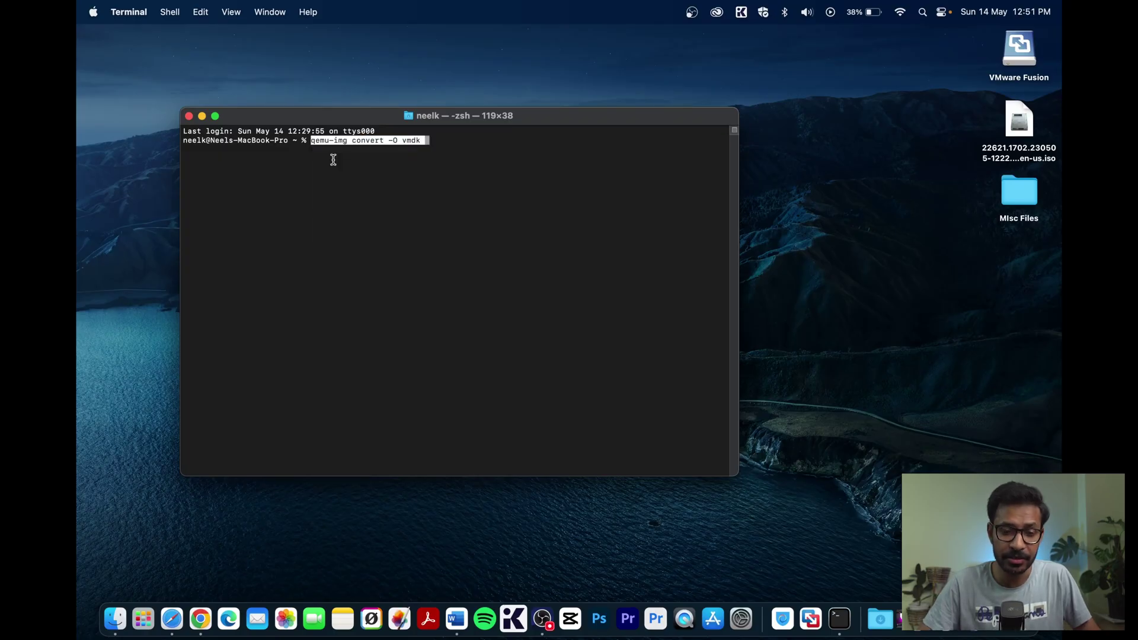
{"action": "double_click", "coordinate": [433, 141]}
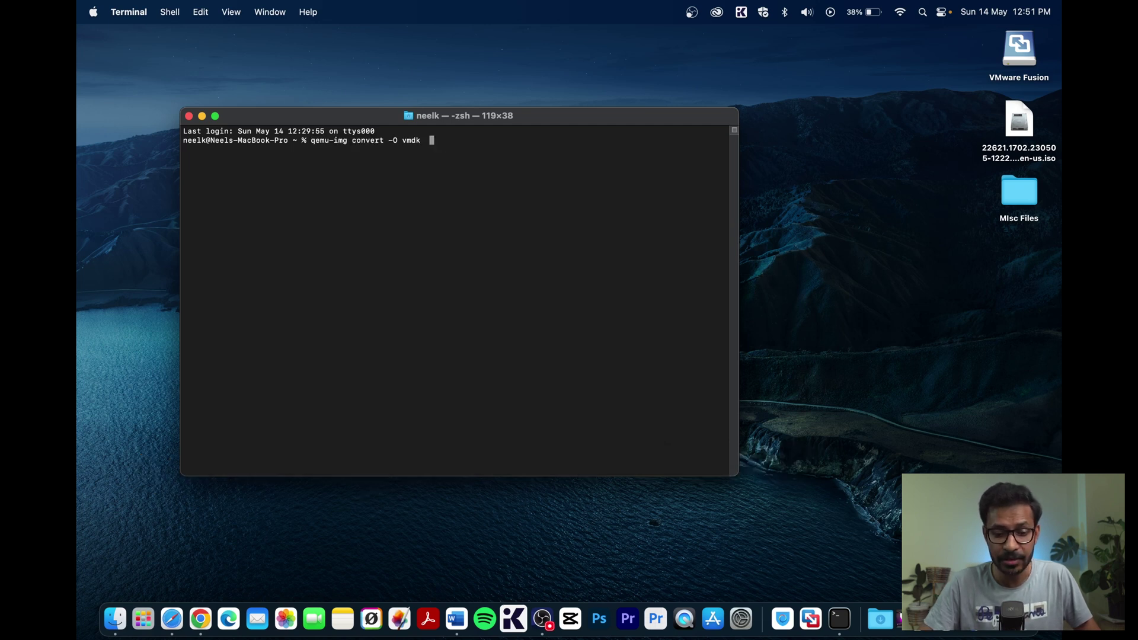
{"action": "key", "text": "super+Tab"}
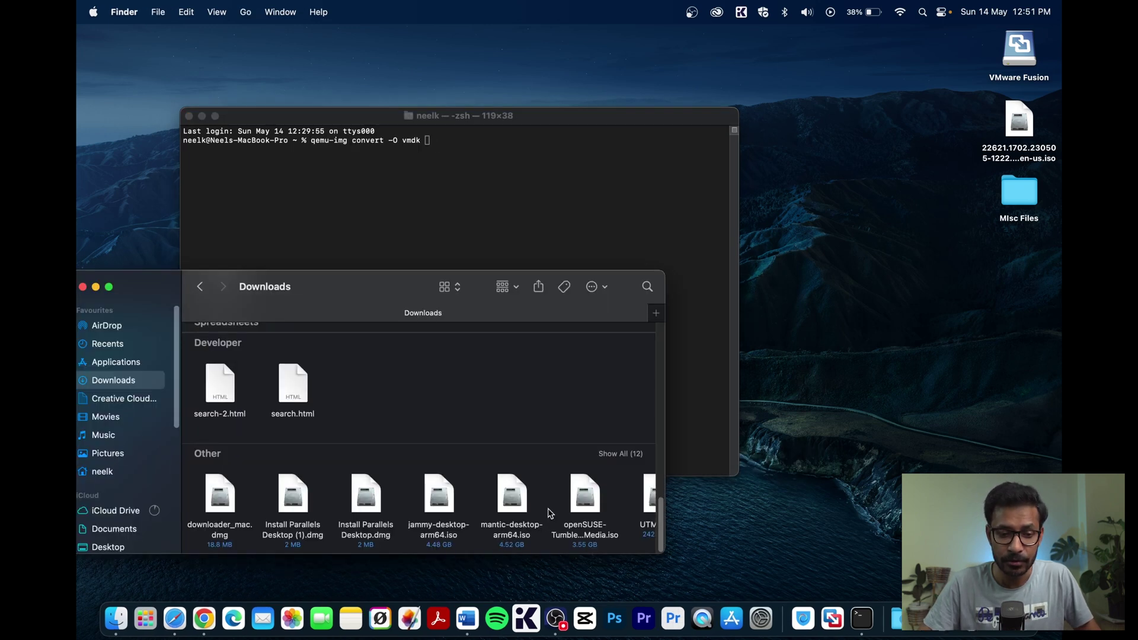
{"action": "scroll", "coordinate": [551, 514], "scroll_direction": "right", "scroll_amount": 5}
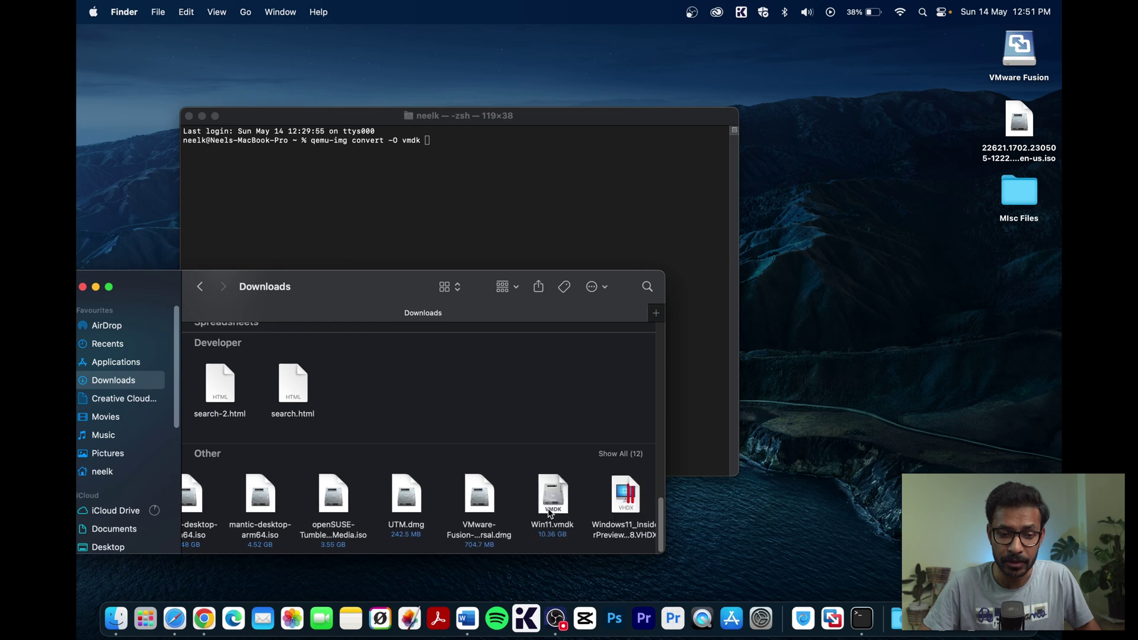
{"action": "left_click", "coordinate": [624, 500]}
{"action": "left_click_drag", "start_coordinate": [623, 500], "coordinate": [449, 175]}
{"action": "left_click", "coordinate": [252, 149]}
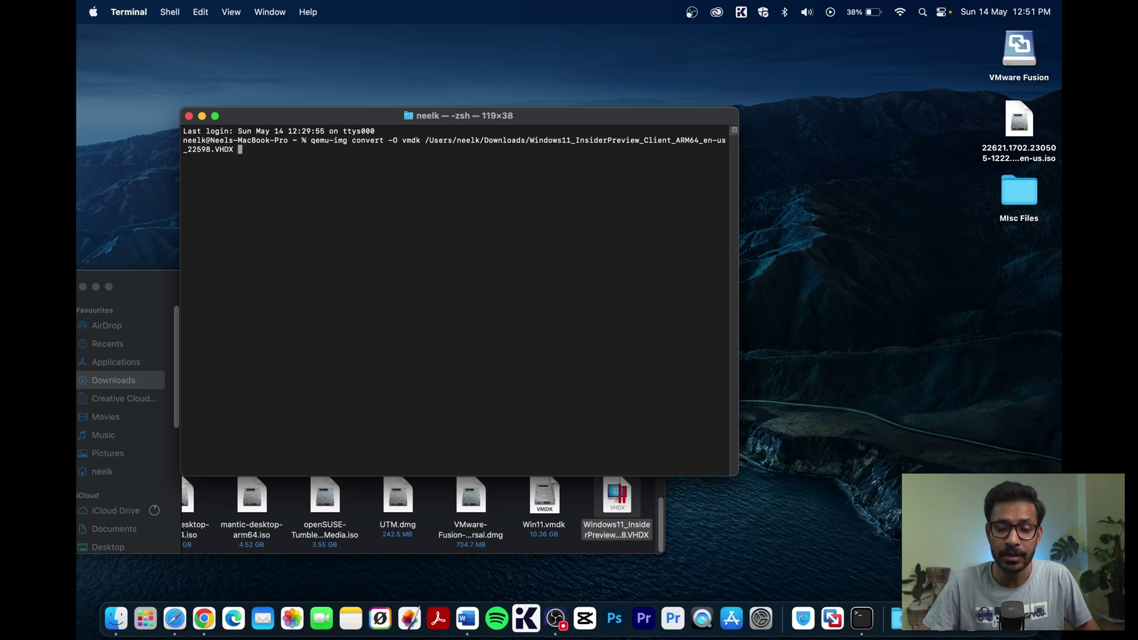
{"action": "type", "text": "~/D"}
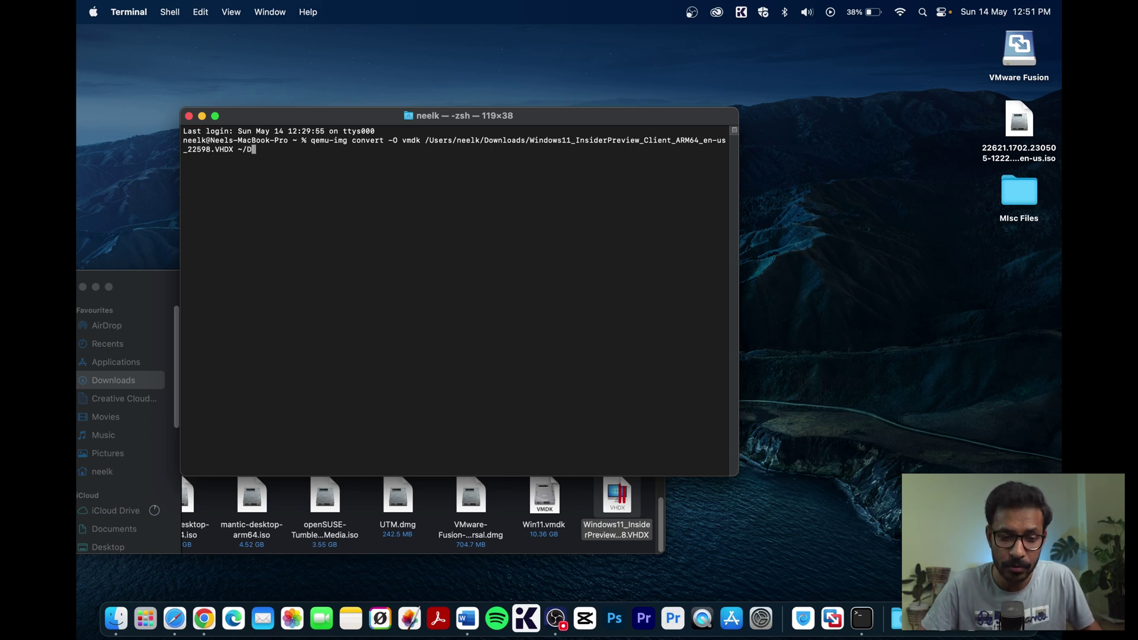
{"action": "type", "text": "esktop"}
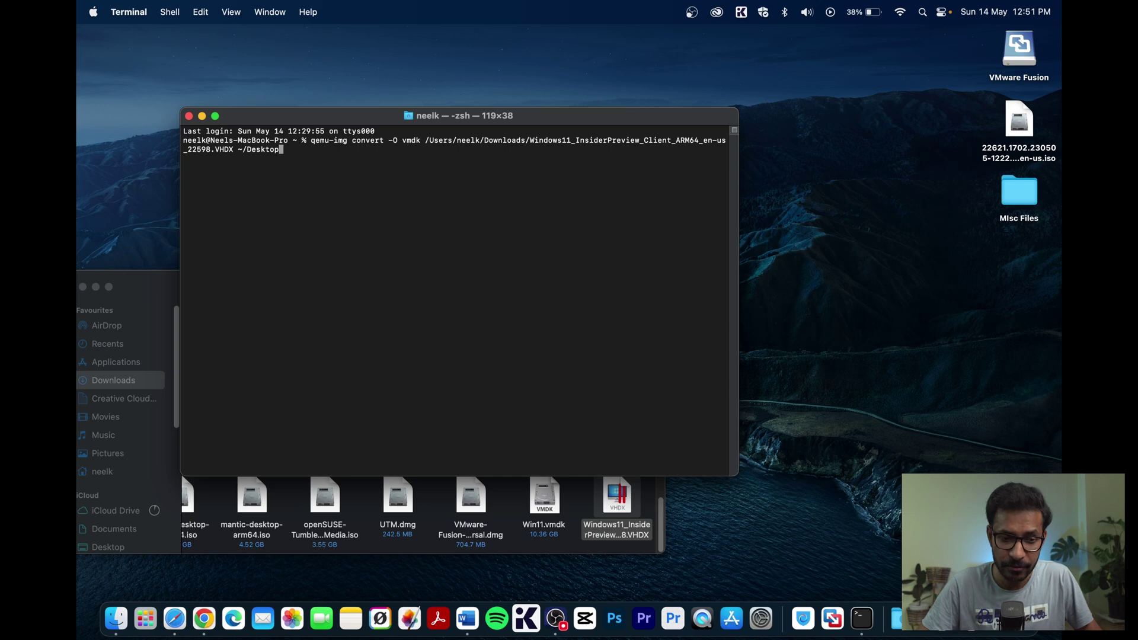
{"action": "type", "text": "/"}
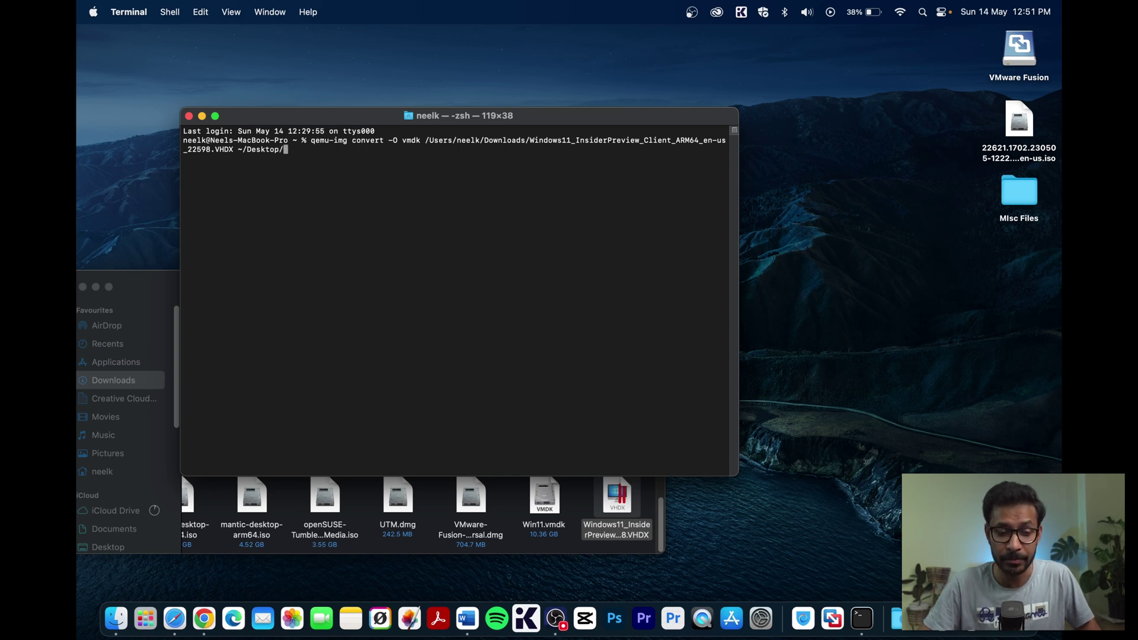
{"action": "type", "text": "Win1"}
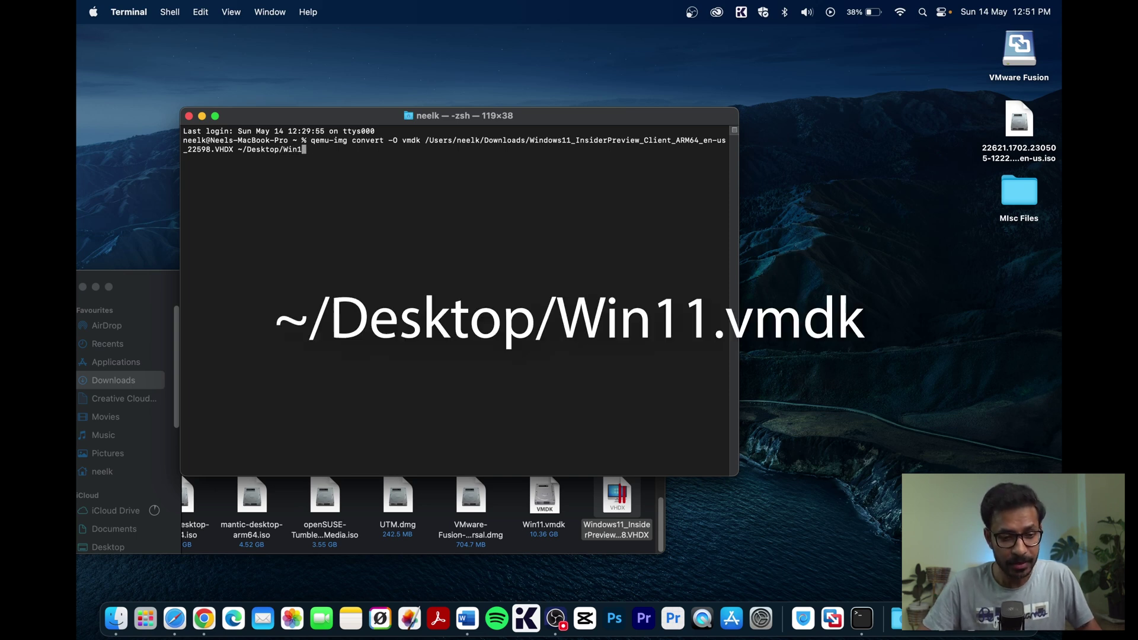
{"action": "type", "text": "1.vmd"}
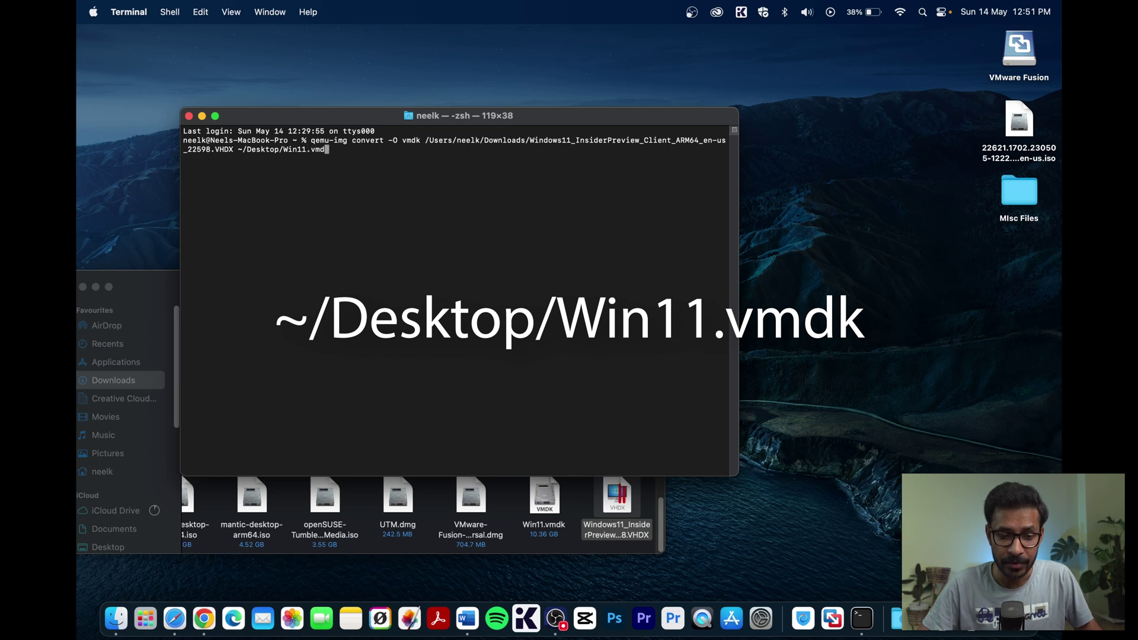
{"action": "type", "text": "k"}
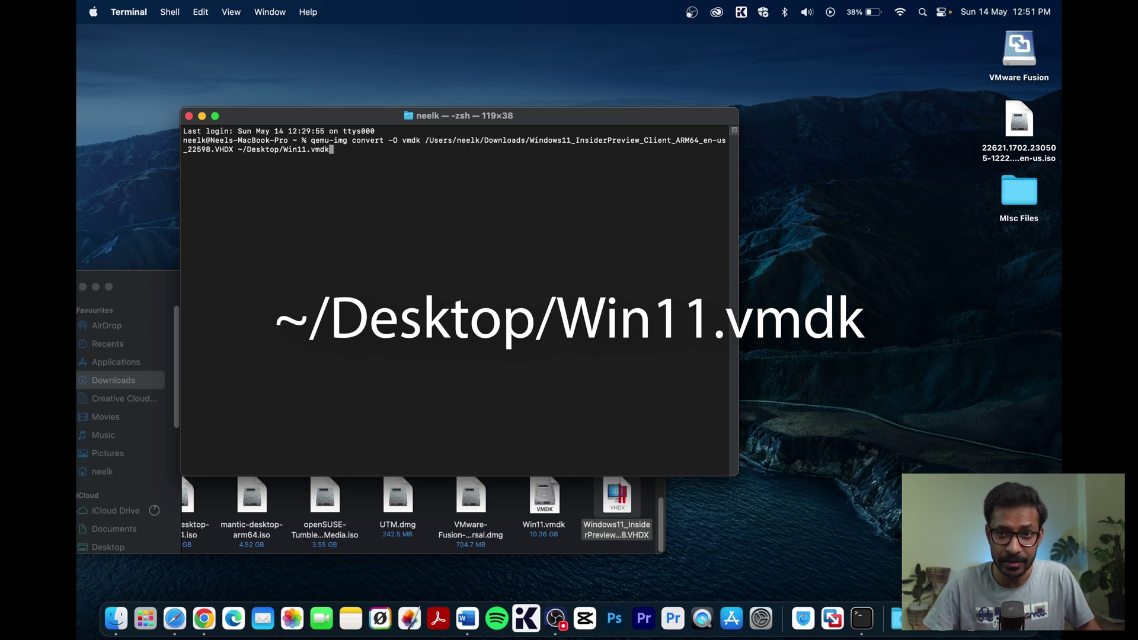
{"action": "key", "text": "Return"}
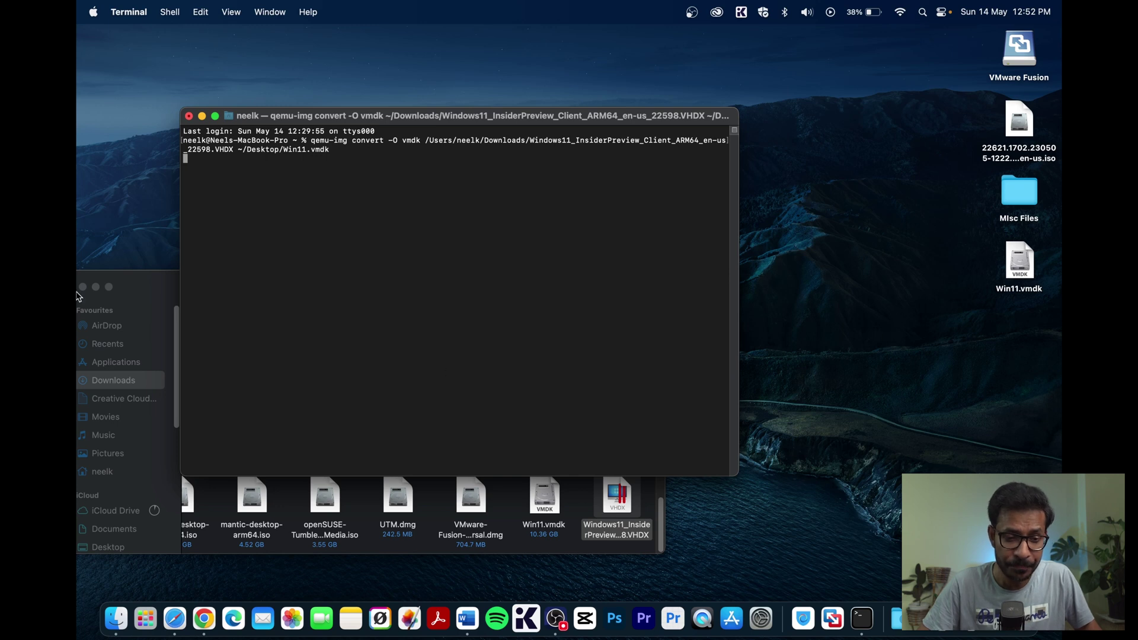
- Close the Downloads Finder window and end the Terminal session with 'exit'
{"action": "left_click", "coordinate": [130, 278]}
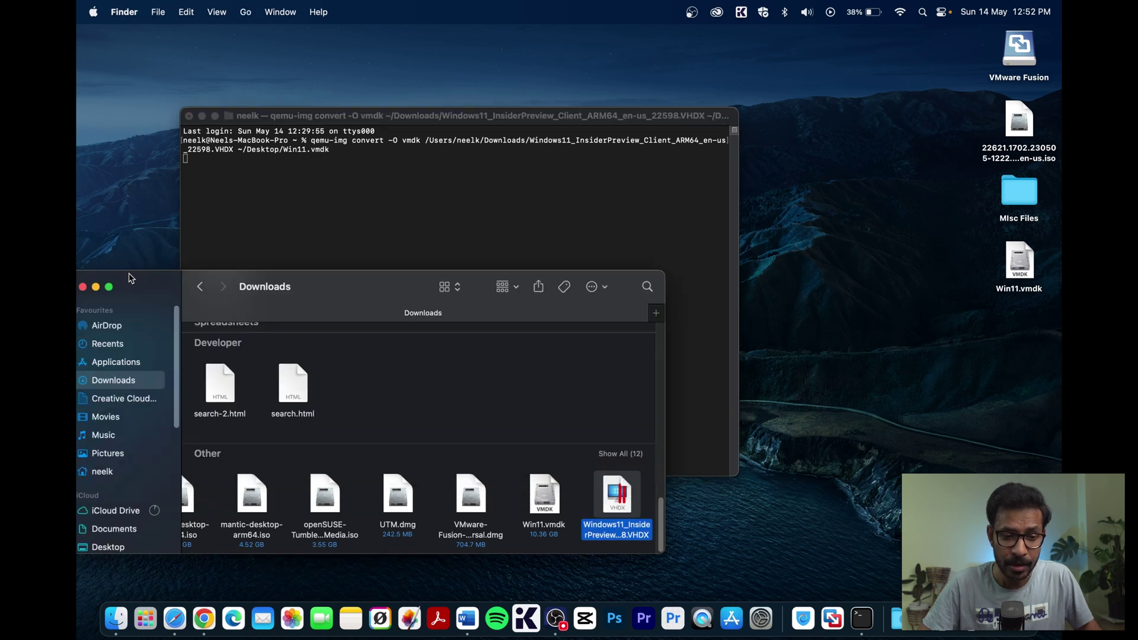
{"action": "left_click", "coordinate": [83, 287]}
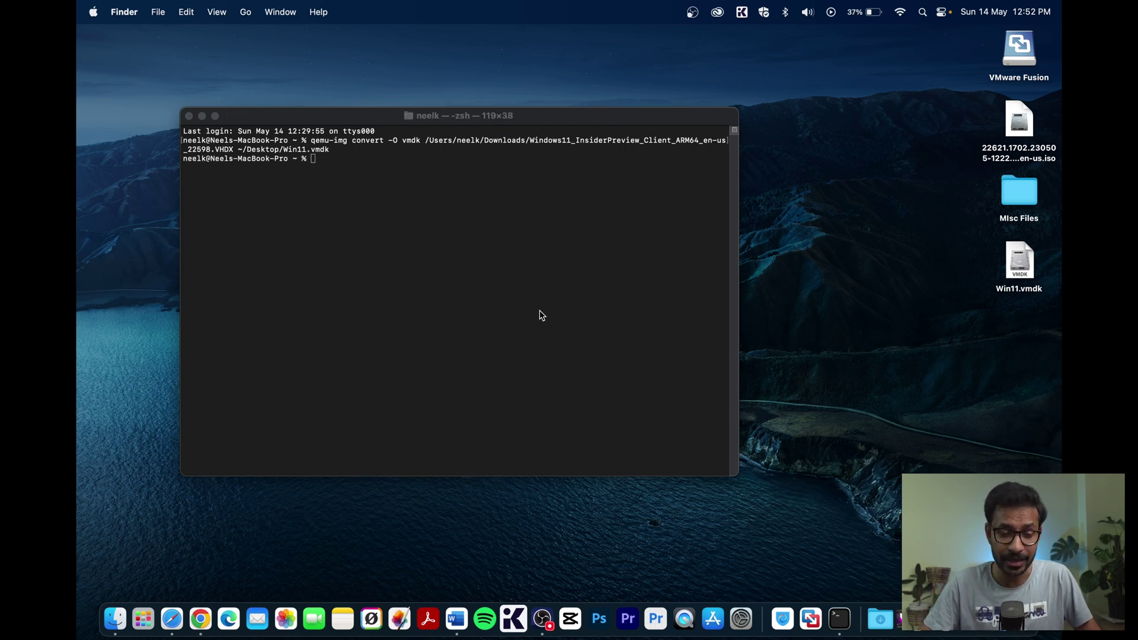
{"action": "key", "text": "m"}
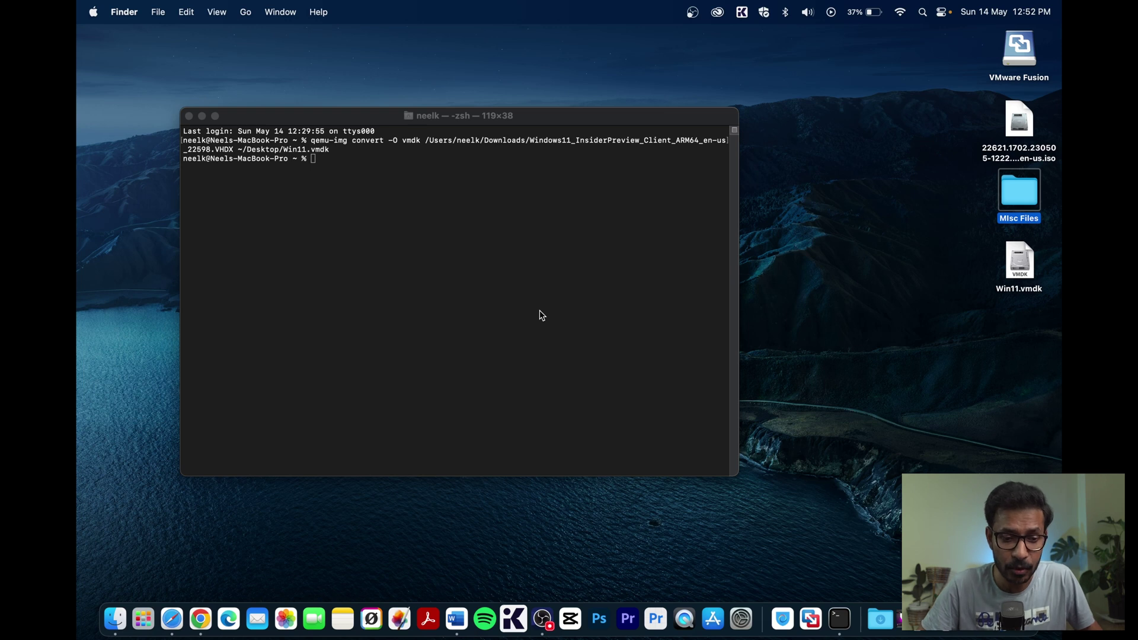
{"action": "left_click", "coordinate": [315, 161]}
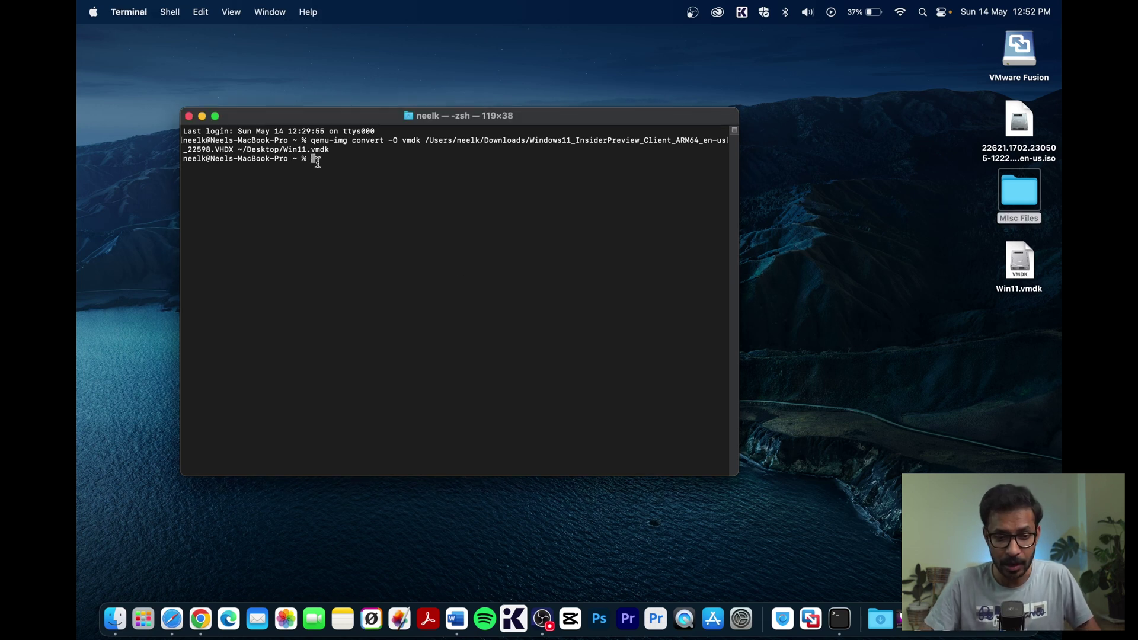
{"action": "type", "text": "exit"}
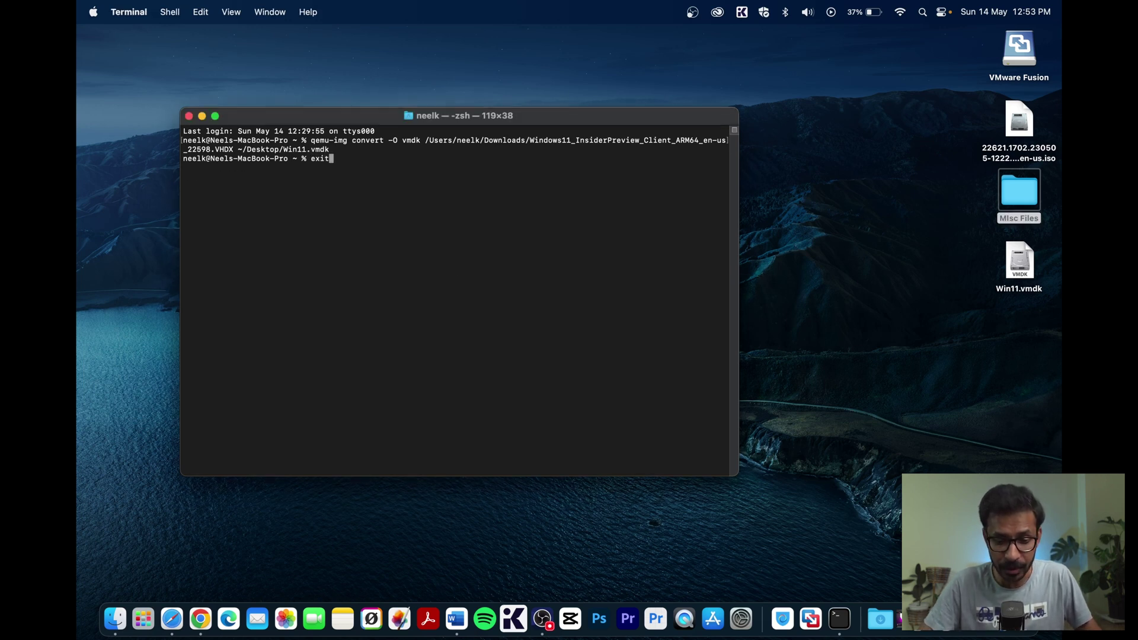
{"action": "key", "text": "Return"}
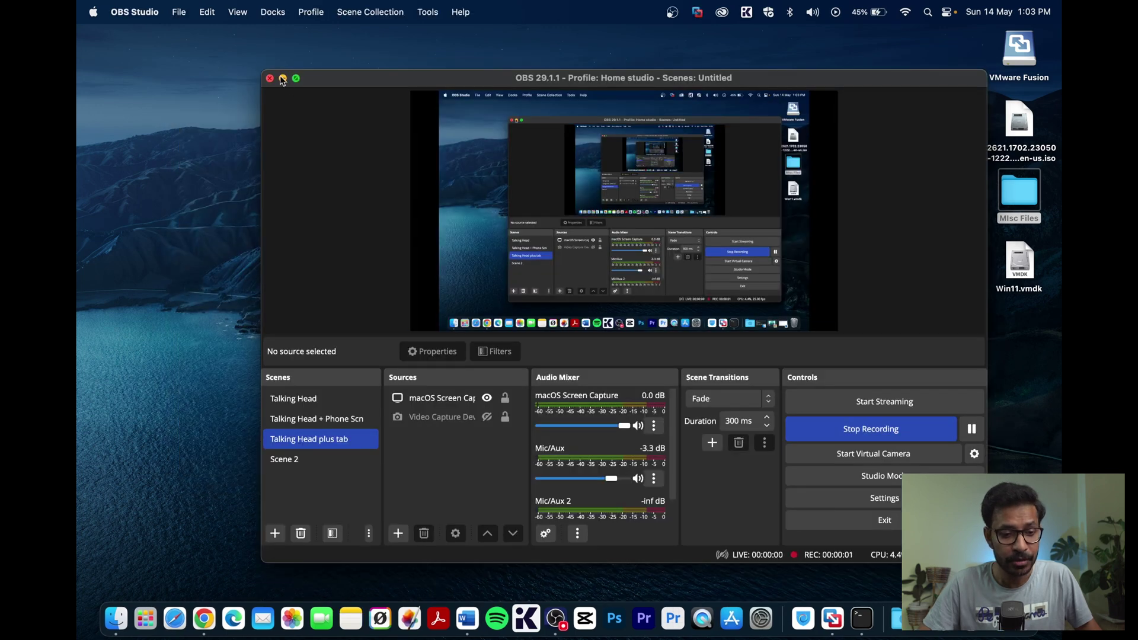
- In VMware Fusion, start a new virtual machine from File > New using 'Create a custom virtual machine'
{"action": "left_click", "coordinate": [282, 79]}
{"action": "left_click", "coordinate": [811, 622]}
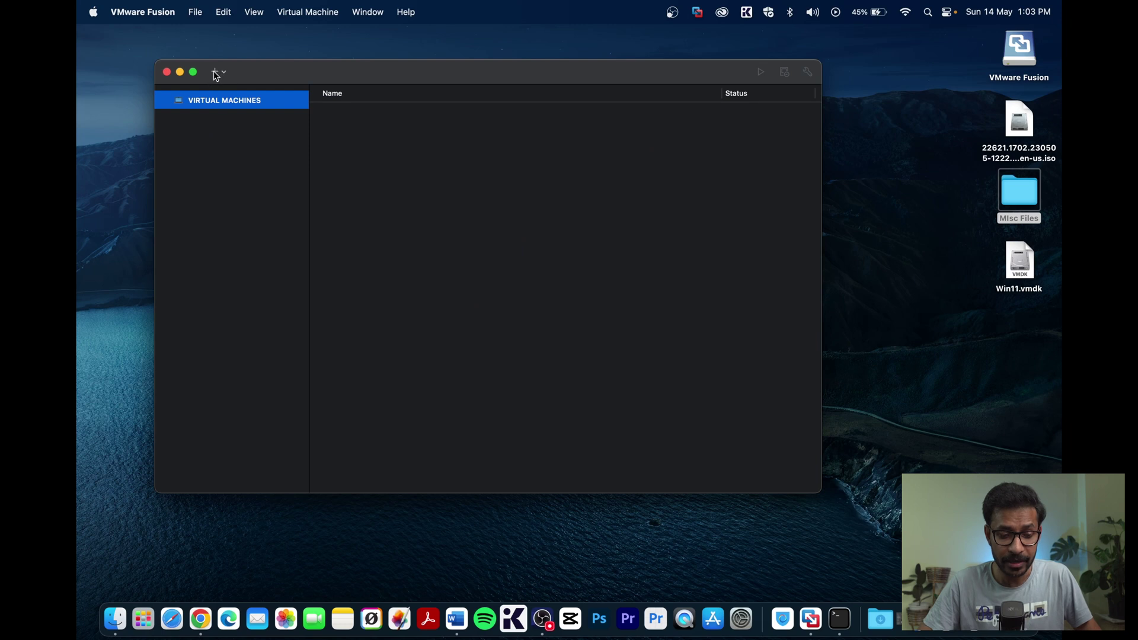
{"action": "left_click", "coordinate": [216, 73]}
{"action": "left_click", "coordinate": [228, 90]}
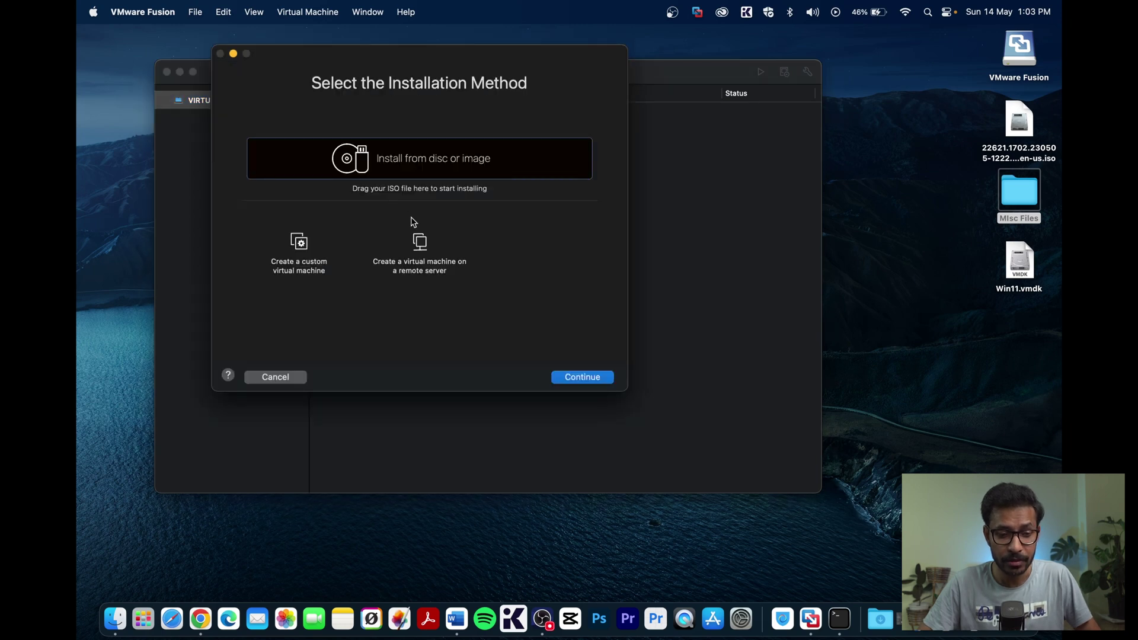
{"action": "left_click", "coordinate": [302, 243]}
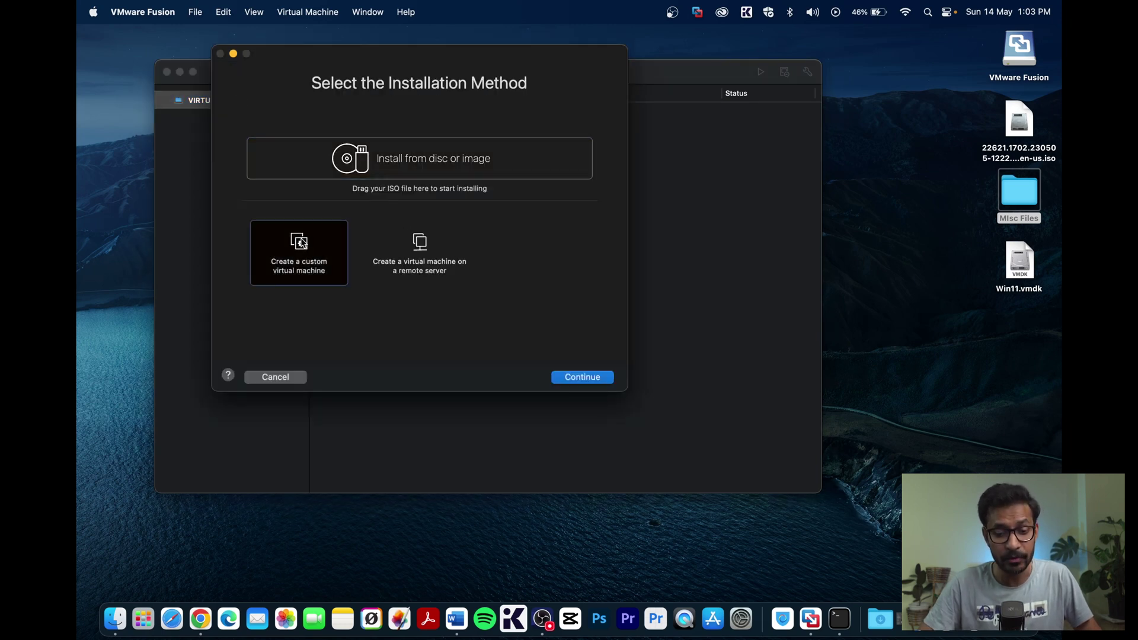
{"action": "left_click", "coordinate": [574, 377]}
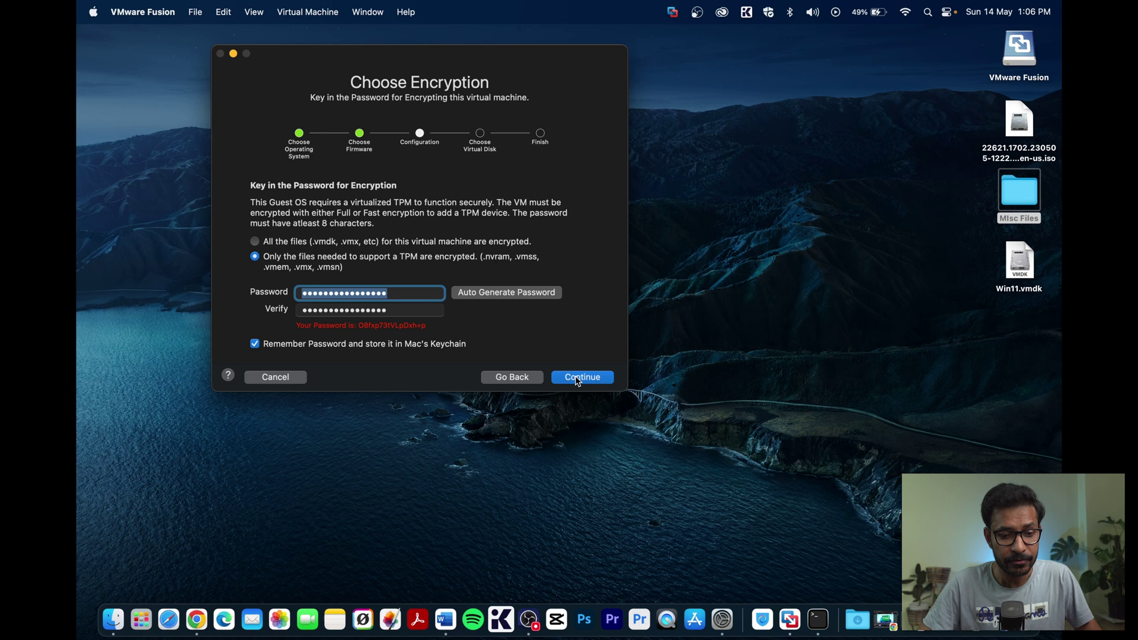
- Use a separate copy of the existing Win11.vmdk as the machine's disk and continue to Finish
{"action": "left_click", "coordinate": [581, 378]}
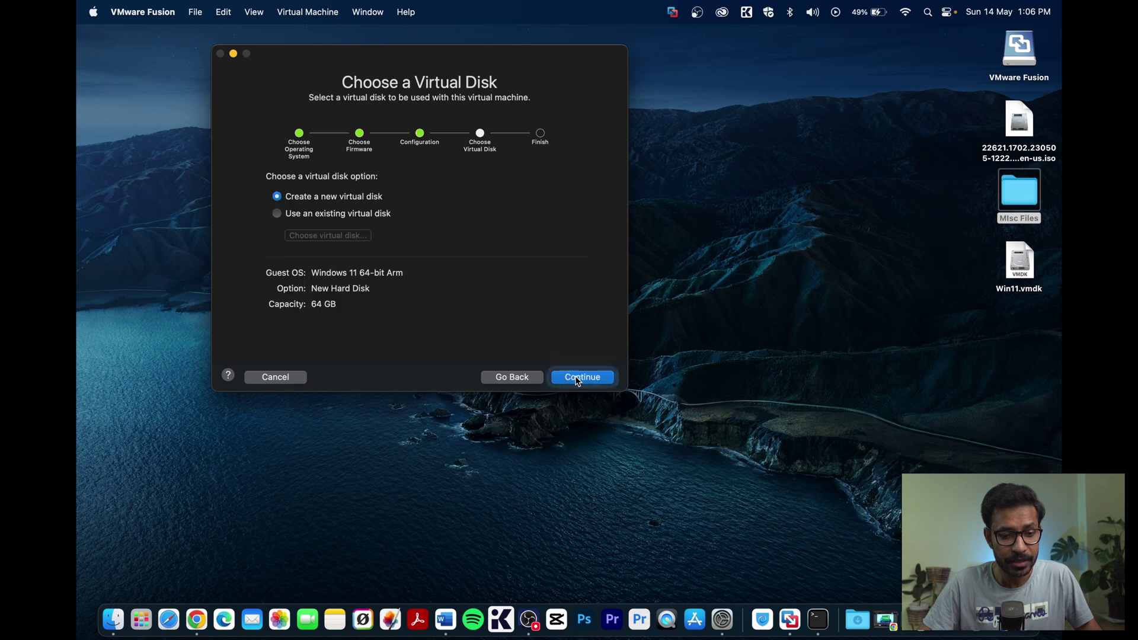
{"action": "left_click", "coordinate": [357, 215]}
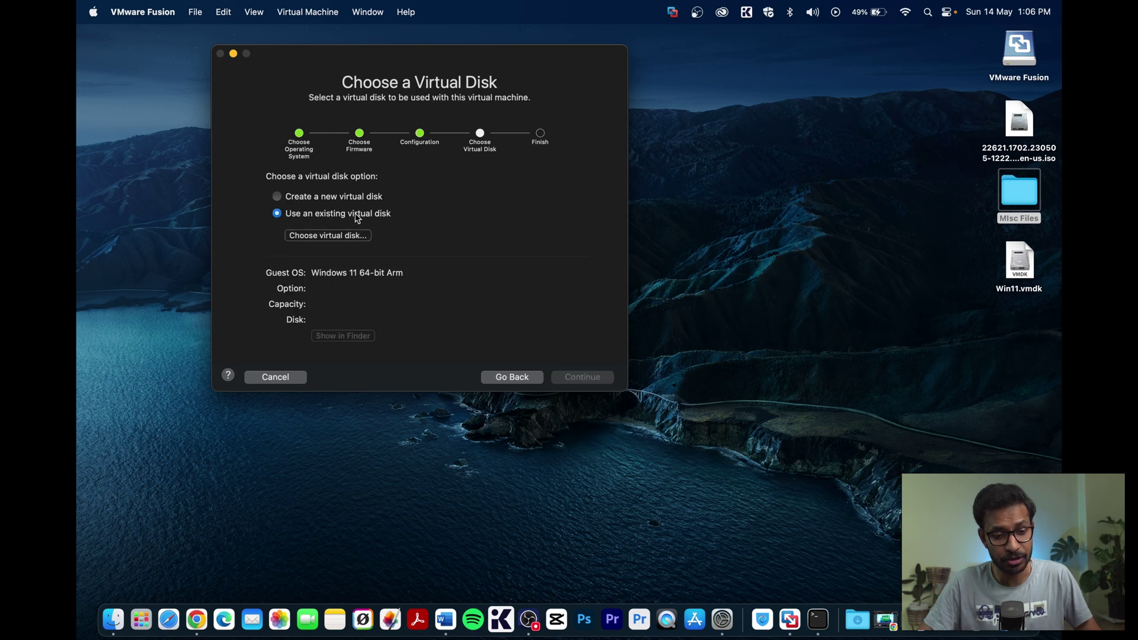
{"action": "left_click", "coordinate": [346, 237]}
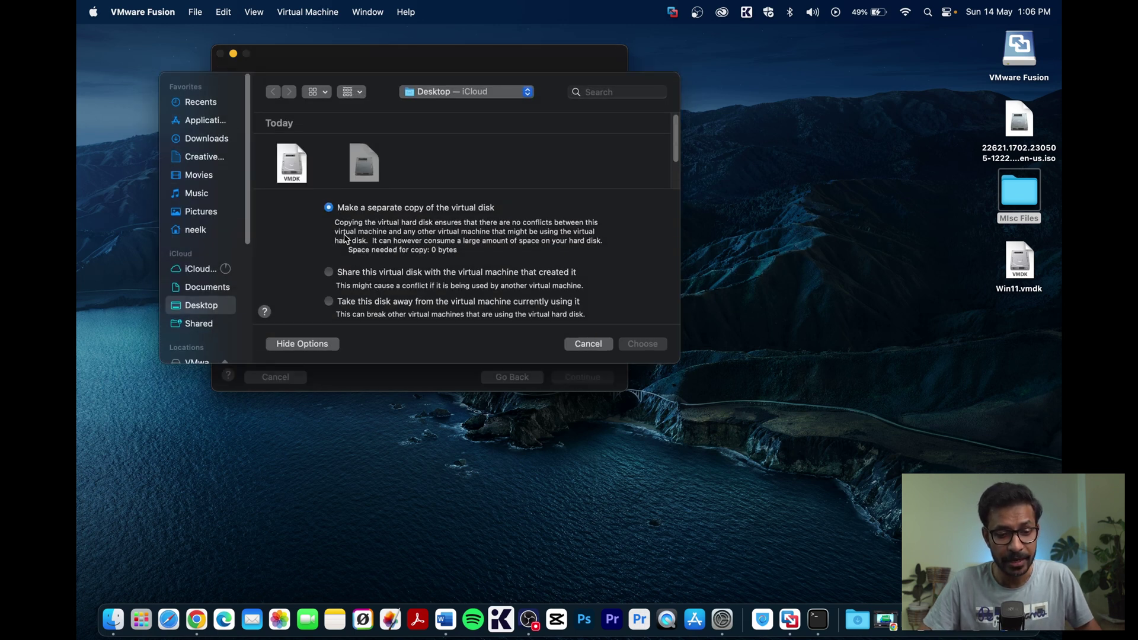
{"action": "left_click", "coordinate": [293, 164]}
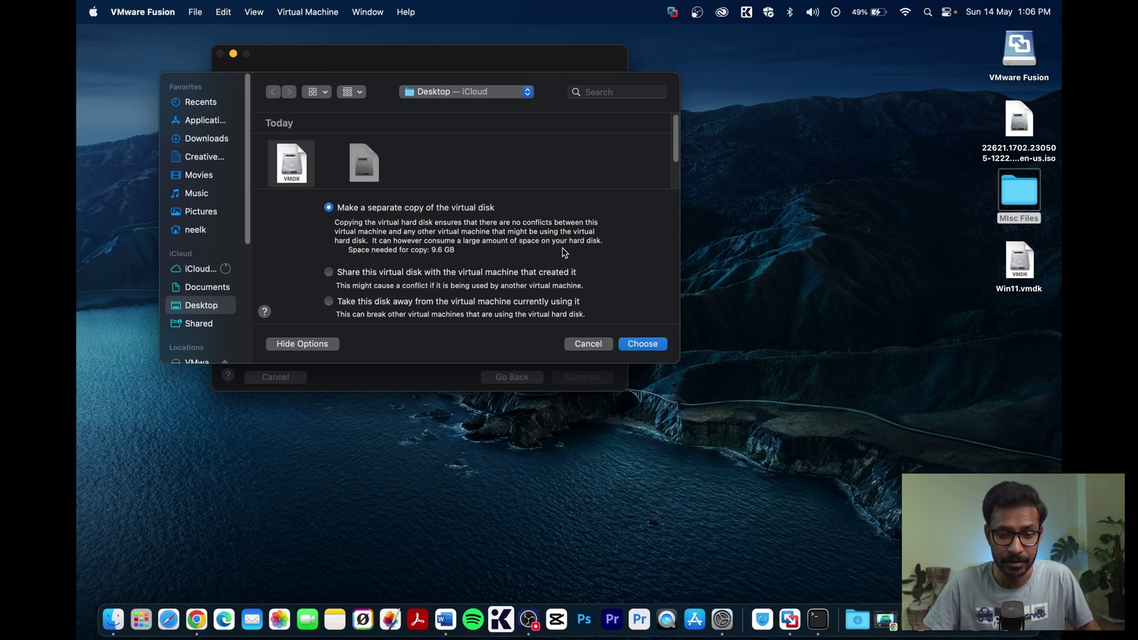
{"action": "left_click", "coordinate": [643, 343]}
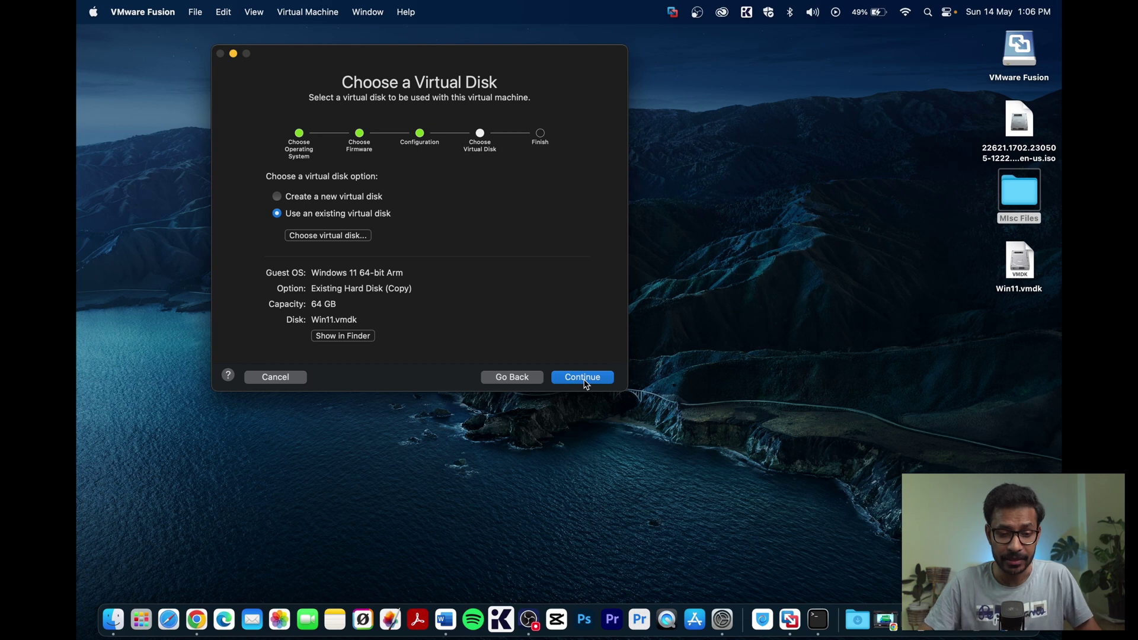
{"action": "left_click", "coordinate": [584, 382]}
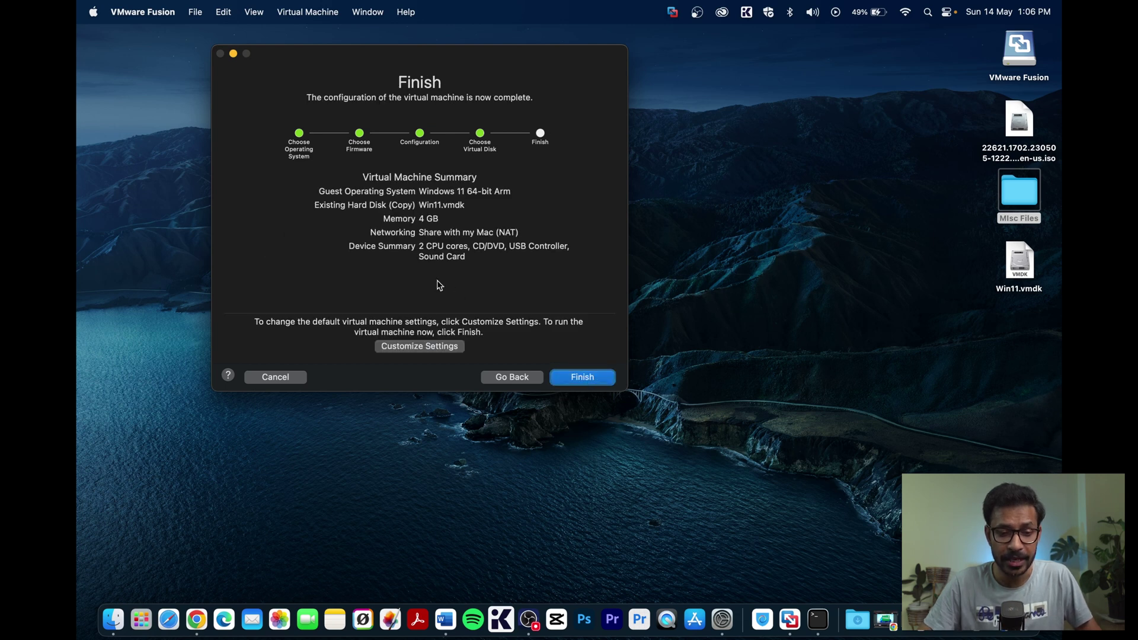
- Save the machine as 'Windows 11 64-bit Arm' and set Processors & Memory to 4 cores
{"action": "left_click", "coordinate": [412, 347]}
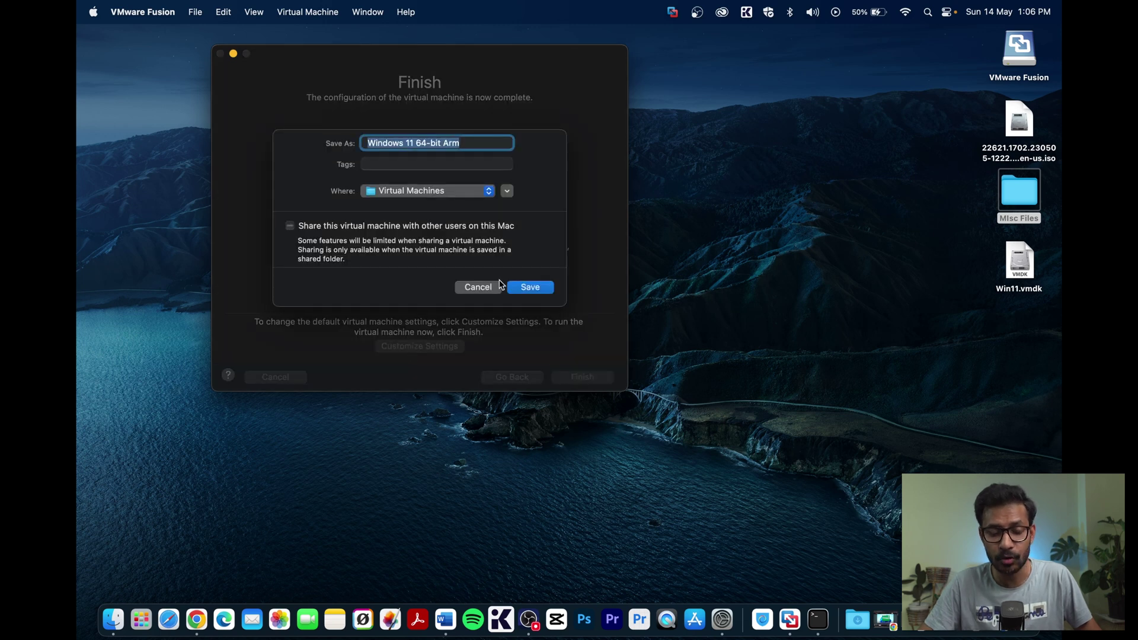
{"action": "left_click", "coordinate": [527, 288]}
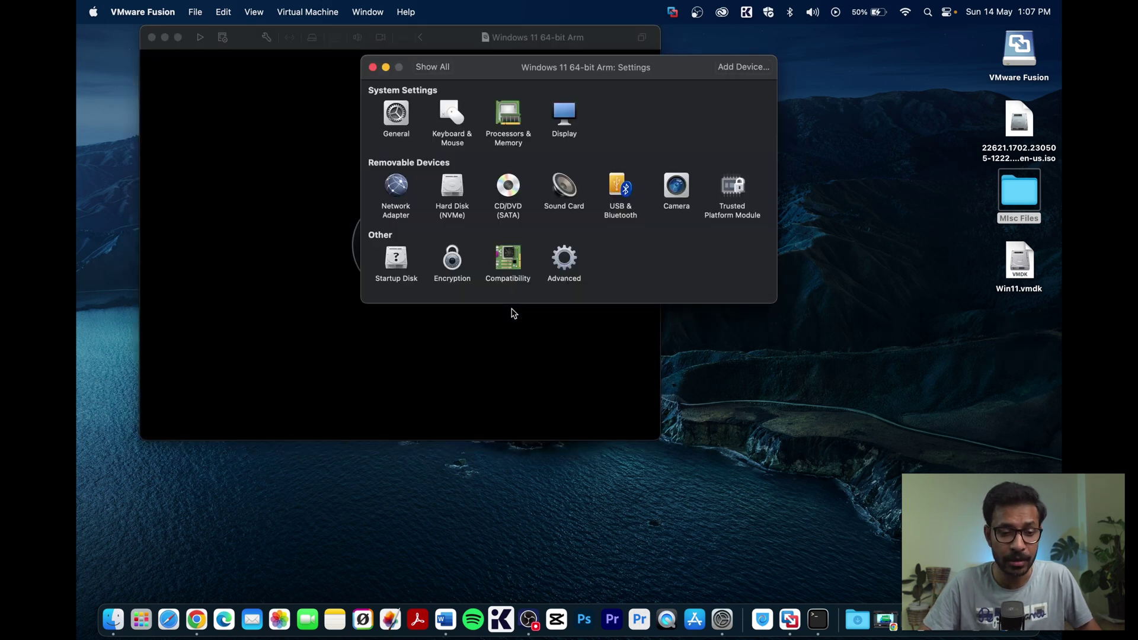
{"action": "left_click", "coordinate": [509, 125]}
{"action": "left_click", "coordinate": [506, 121]}
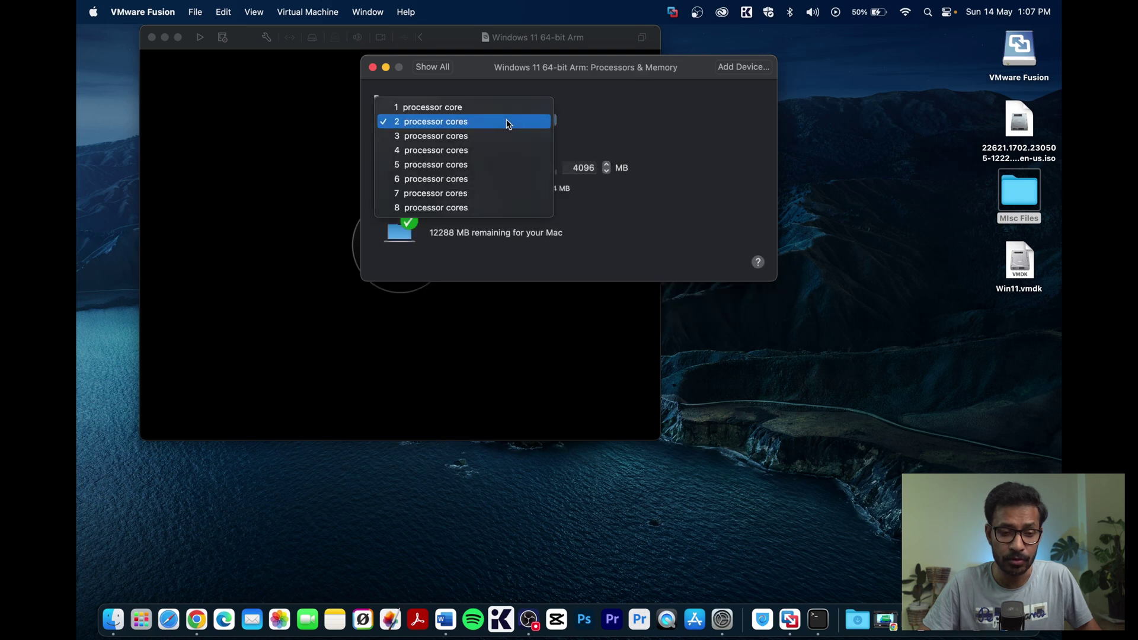
{"action": "left_click", "coordinate": [454, 151]}
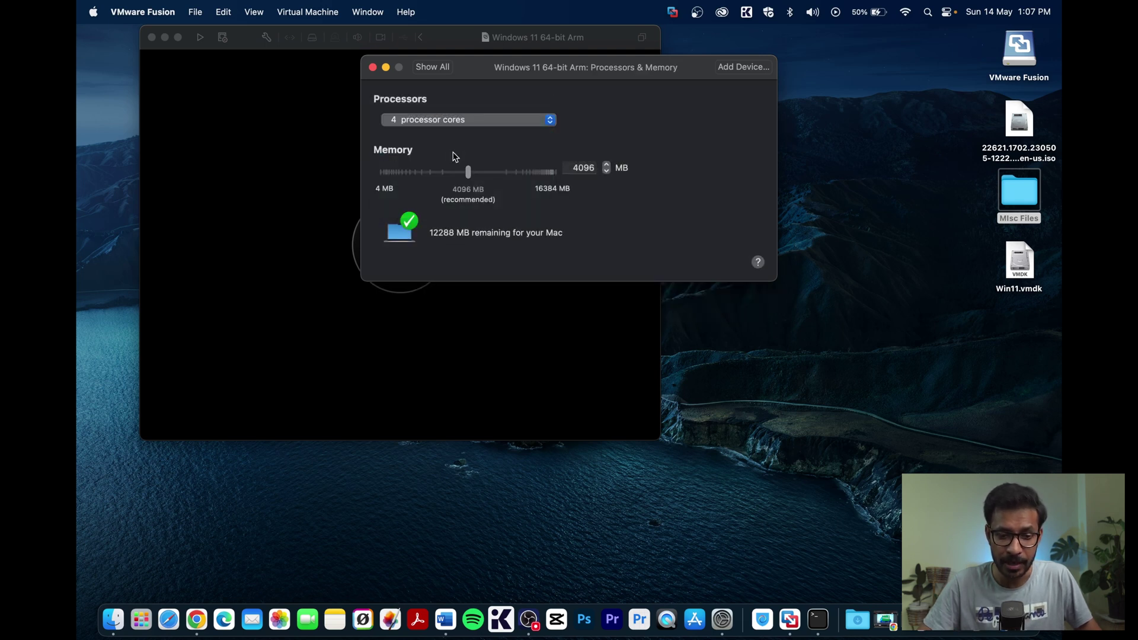
{"action": "left_click", "coordinate": [373, 67]}
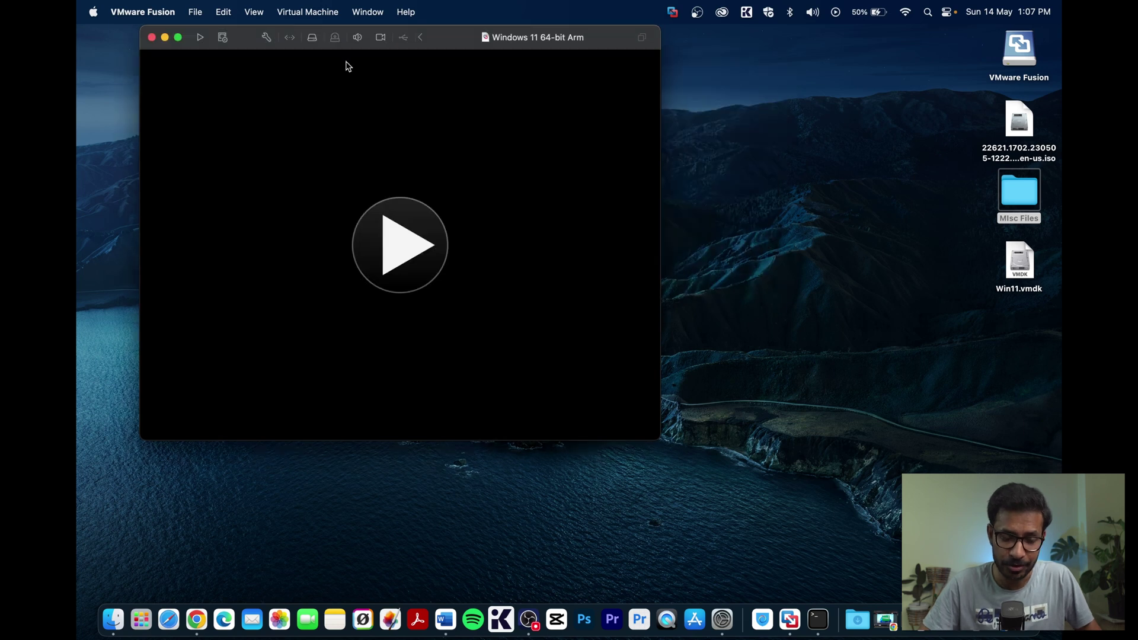
- Power on the Windows 11 64-bit Arm machine and let it boot into Windows setup
{"action": "left_click_drag", "start_coordinate": [456, 37], "coordinate": [570, 50]}
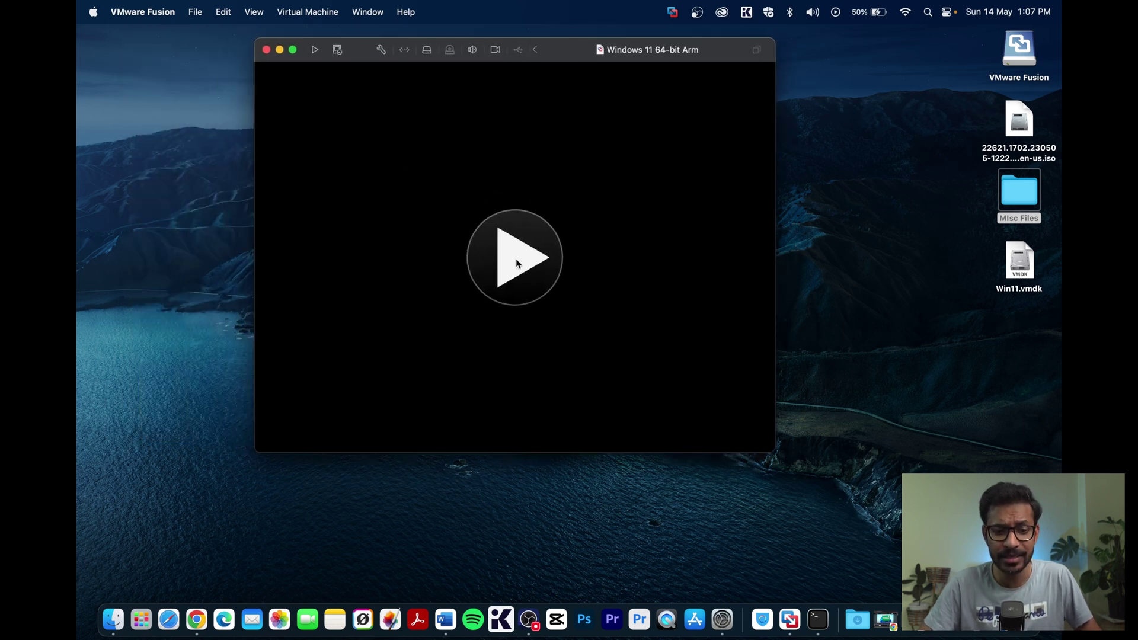
{"action": "left_click", "coordinate": [516, 259]}
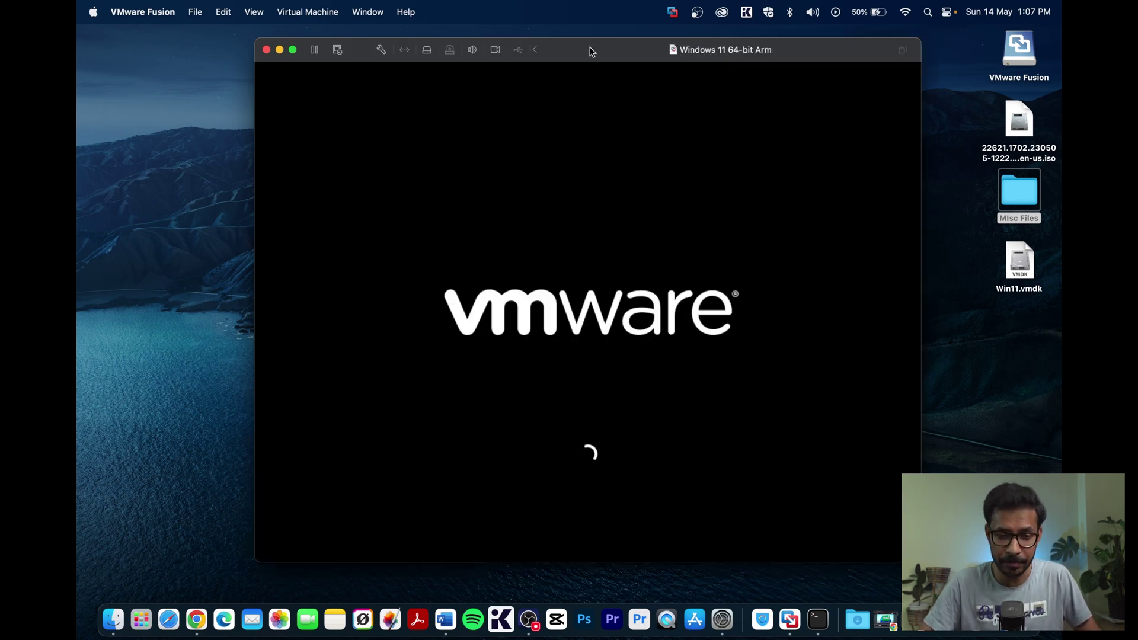
{"action": "left_click_drag", "start_coordinate": [591, 50], "coordinate": [543, 43]}
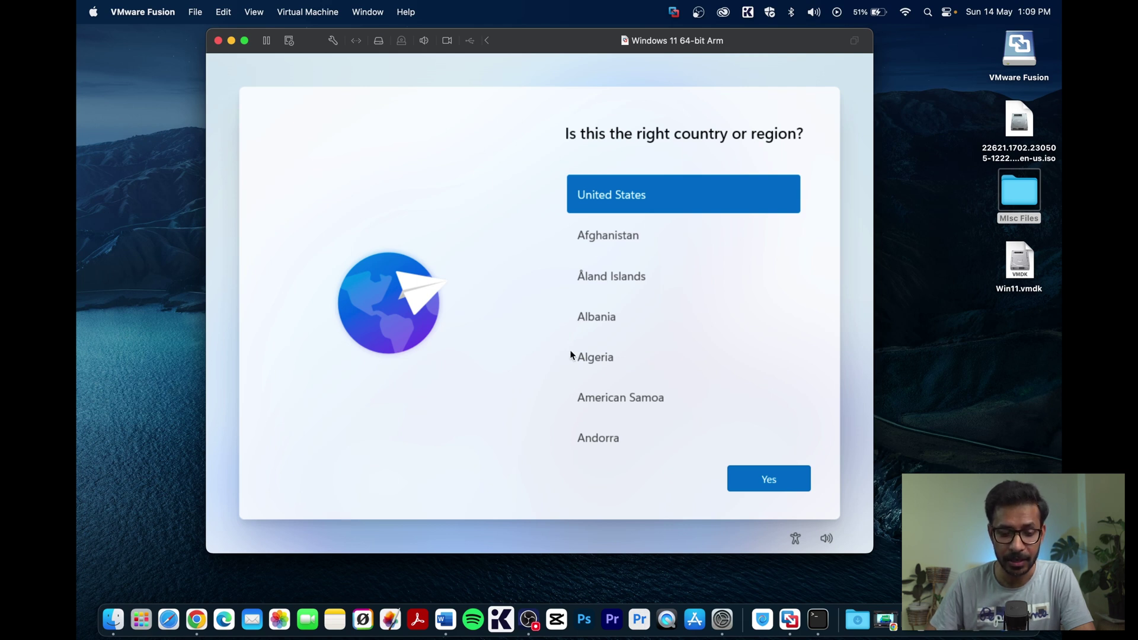
- Open an elevated command prompt during setup and run OOBE\bypassnro
{"action": "left_click", "coordinate": [571, 354]}
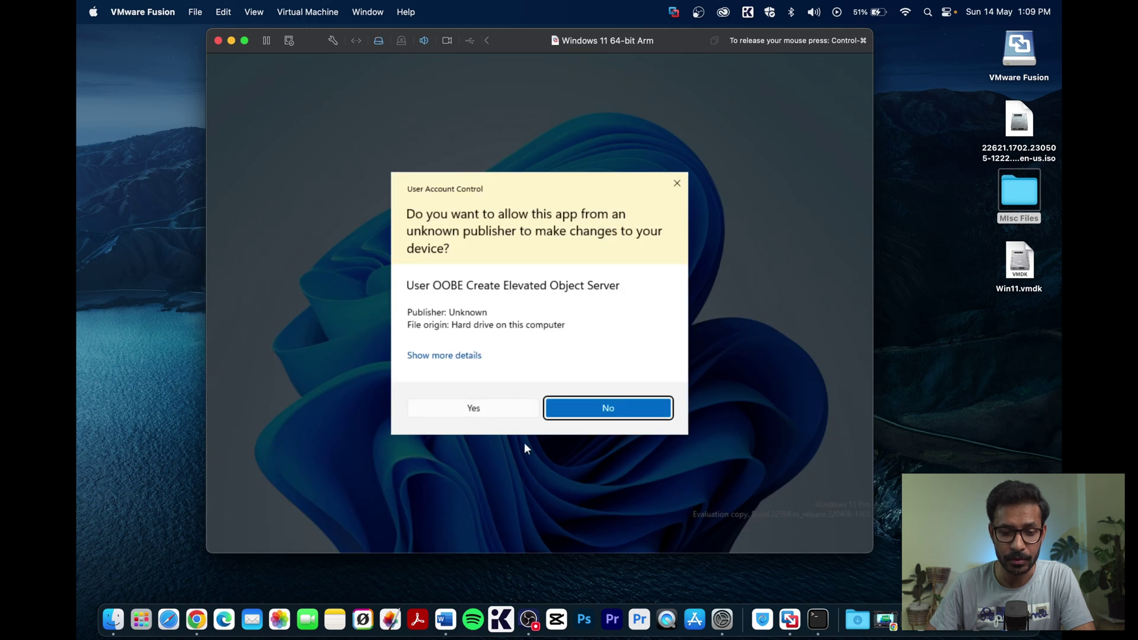
{"action": "left_click", "coordinate": [478, 408]}
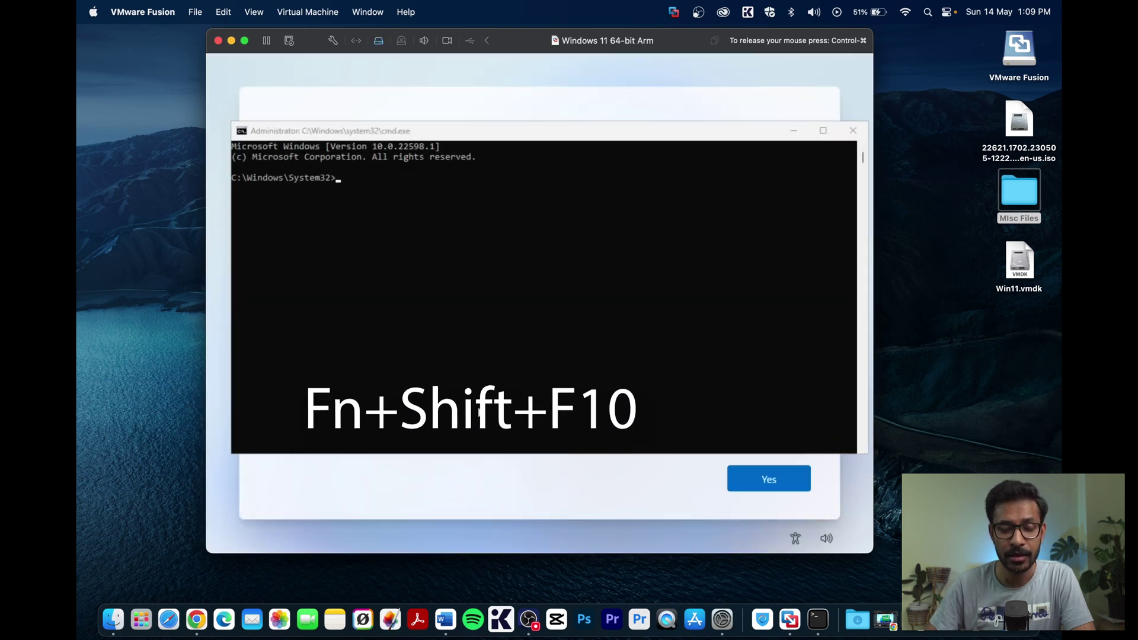
{"action": "left_click", "coordinate": [357, 171]}
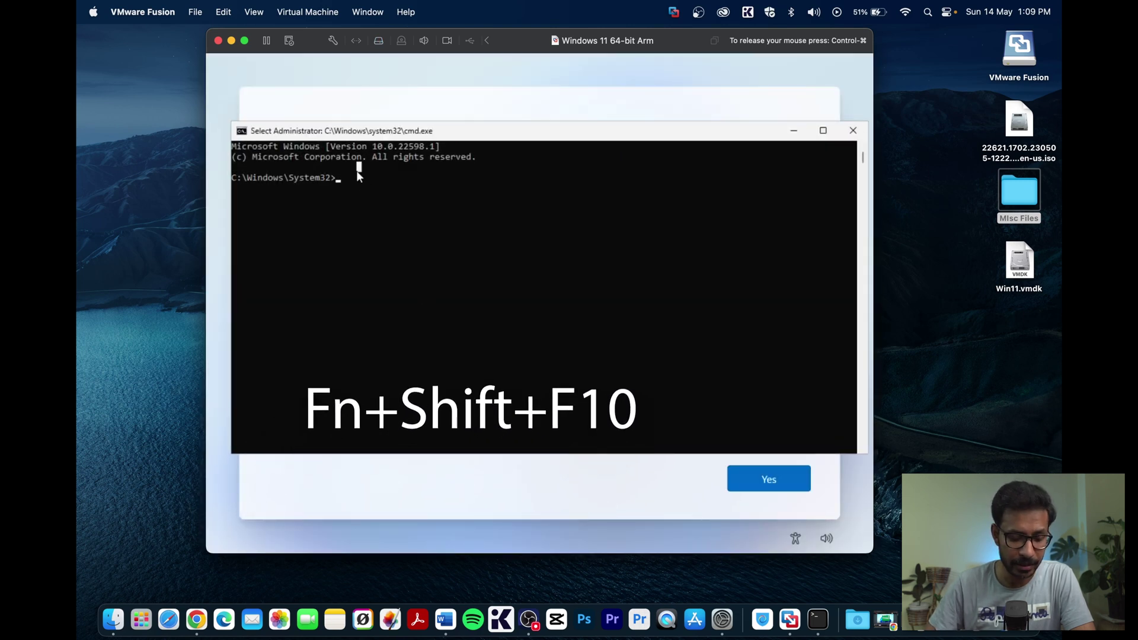
{"action": "type", "text": "oo"}
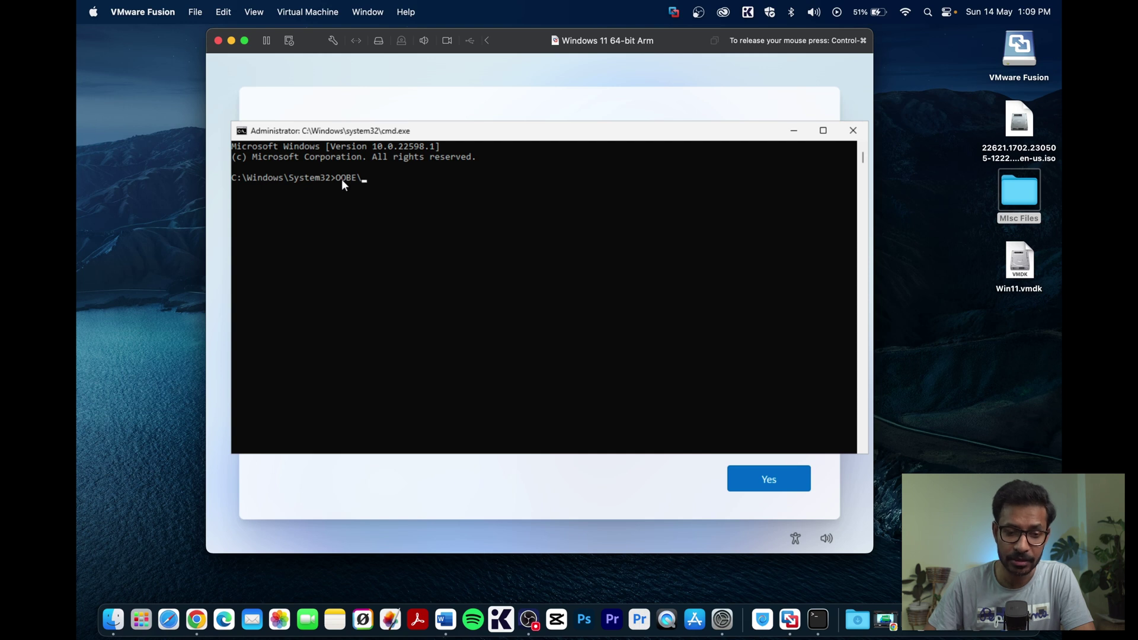
{"action": "type", "text": "bypassnro"}
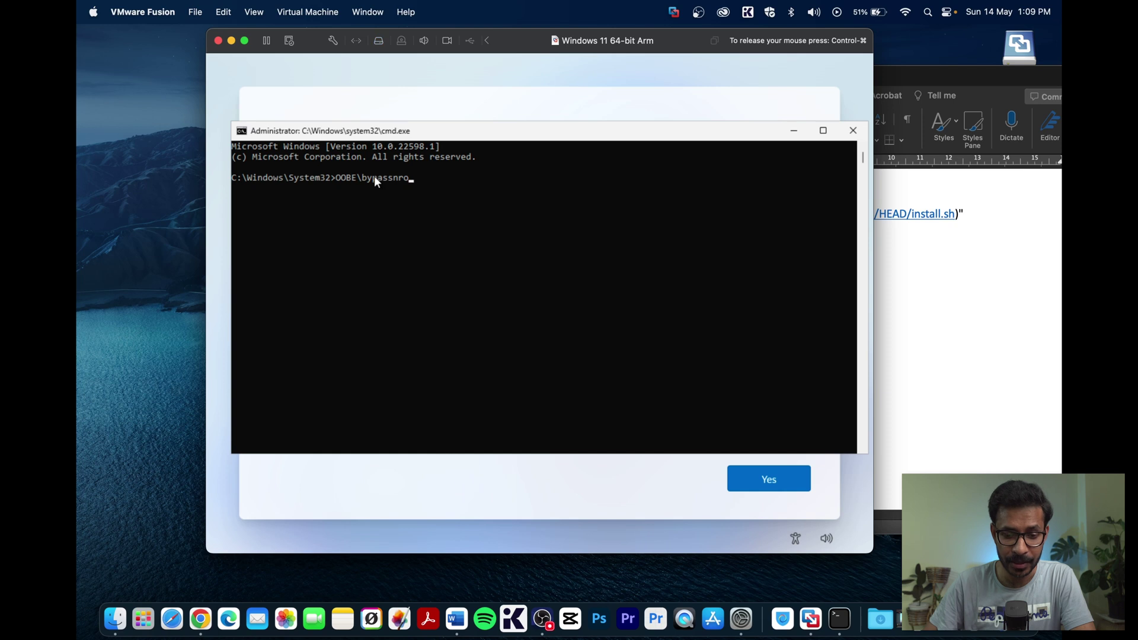
{"action": "key", "text": "Return"}
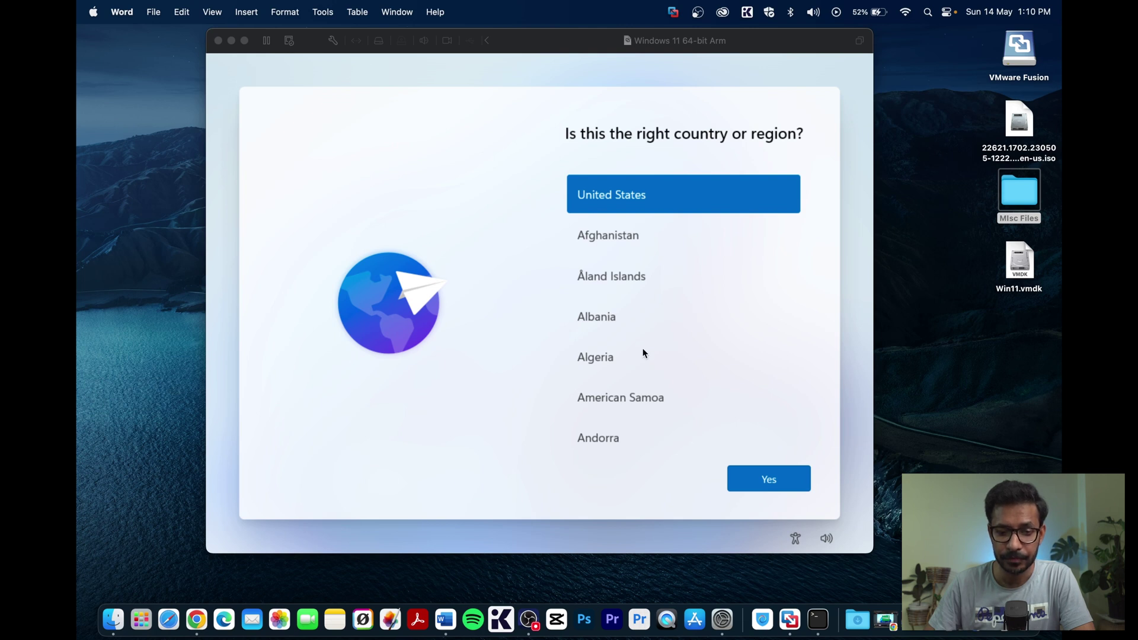
- Confirm the country or region and the US keyboard layout, skipping a second layout
{"action": "left_click", "coordinate": [591, 319]}
{"action": "key", "text": "Down"}
{"action": "key", "text": "Down"}
{"action": "key", "text": "Down"}
{"action": "key", "text": "Down"}
{"action": "key", "text": "Down"}
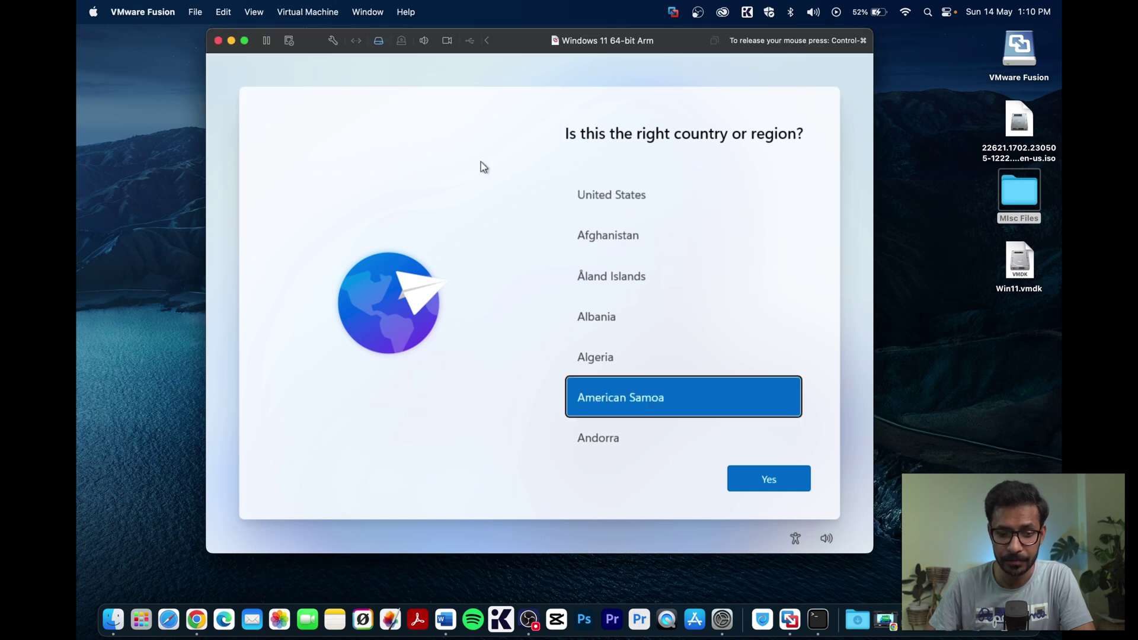
{"action": "left_click", "coordinate": [770, 481]}
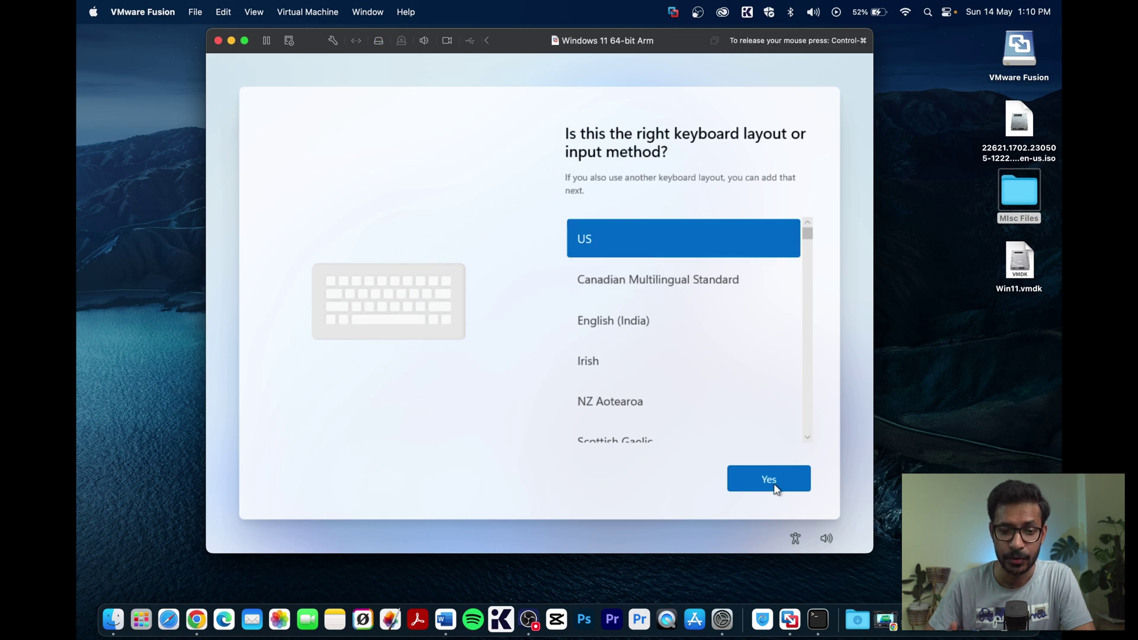
{"action": "left_click", "coordinate": [771, 477]}
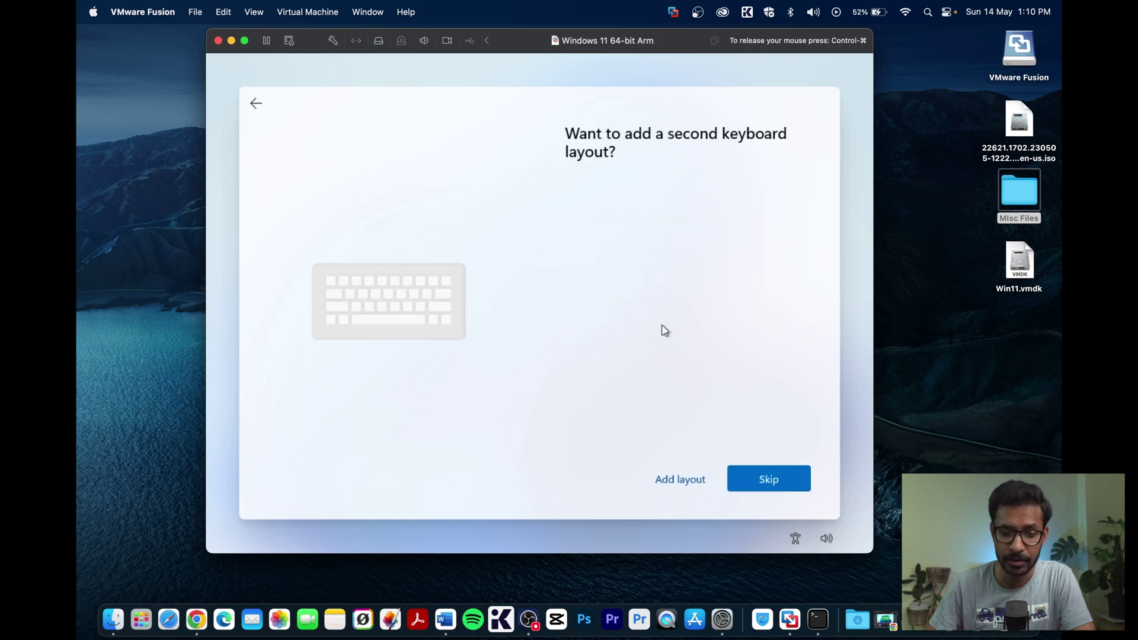
{"action": "left_click", "coordinate": [769, 479]}
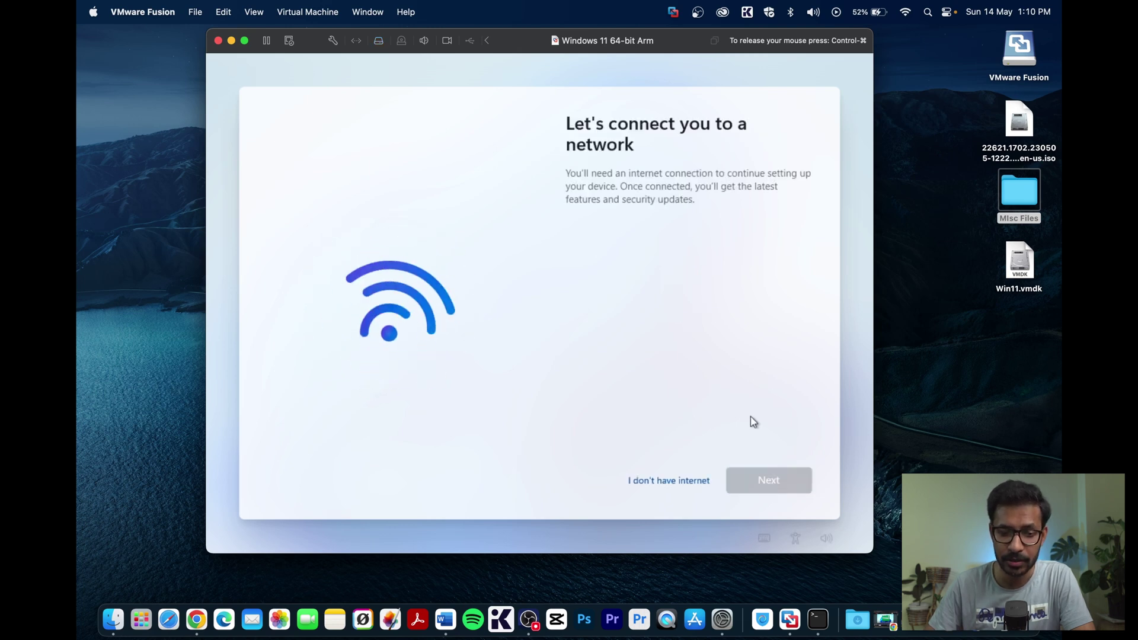
- Continue without internet using limited setup and accept the Windows license terms
{"action": "left_click", "coordinate": [660, 487]}
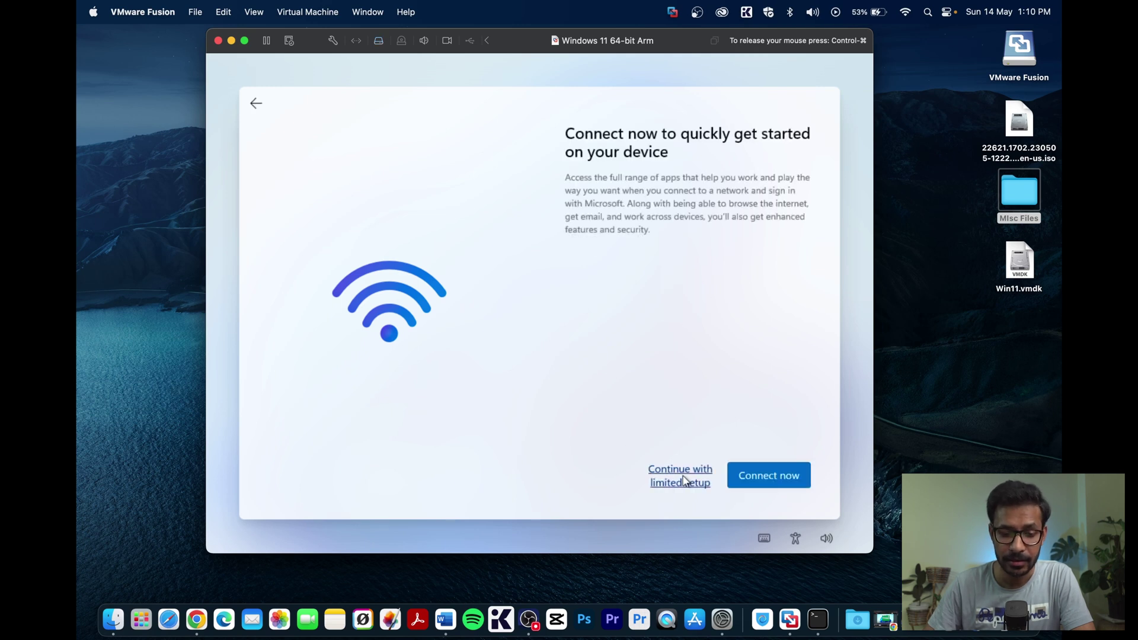
{"action": "left_click", "coordinate": [681, 474]}
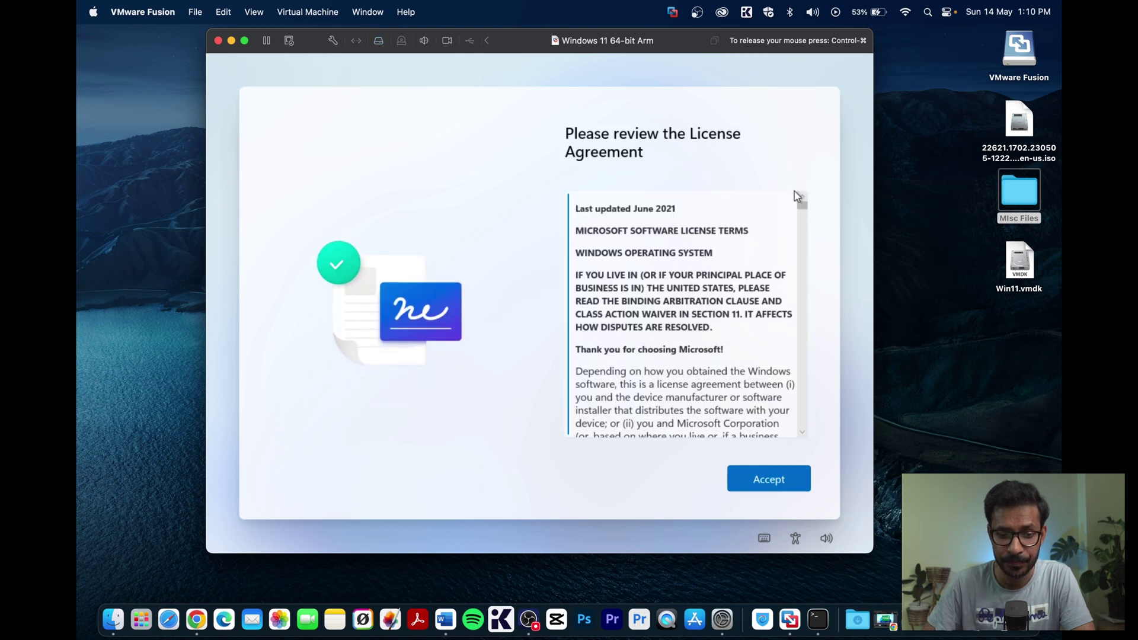
{"action": "left_click_drag", "start_coordinate": [801, 208], "coordinate": [800, 426]}
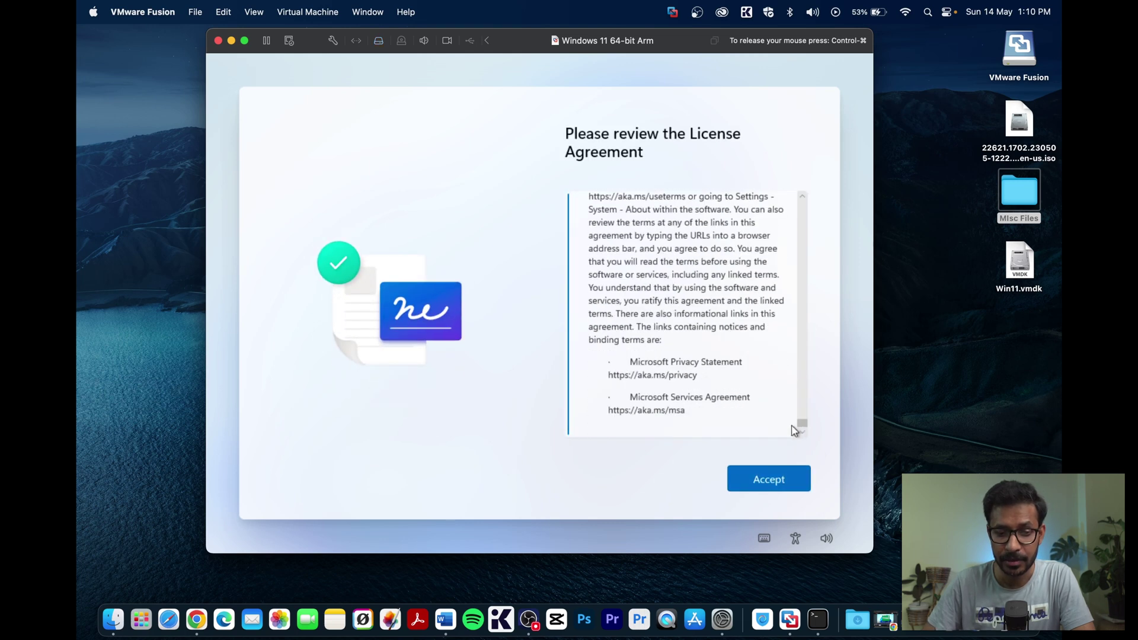
{"action": "left_click", "coordinate": [770, 481]}
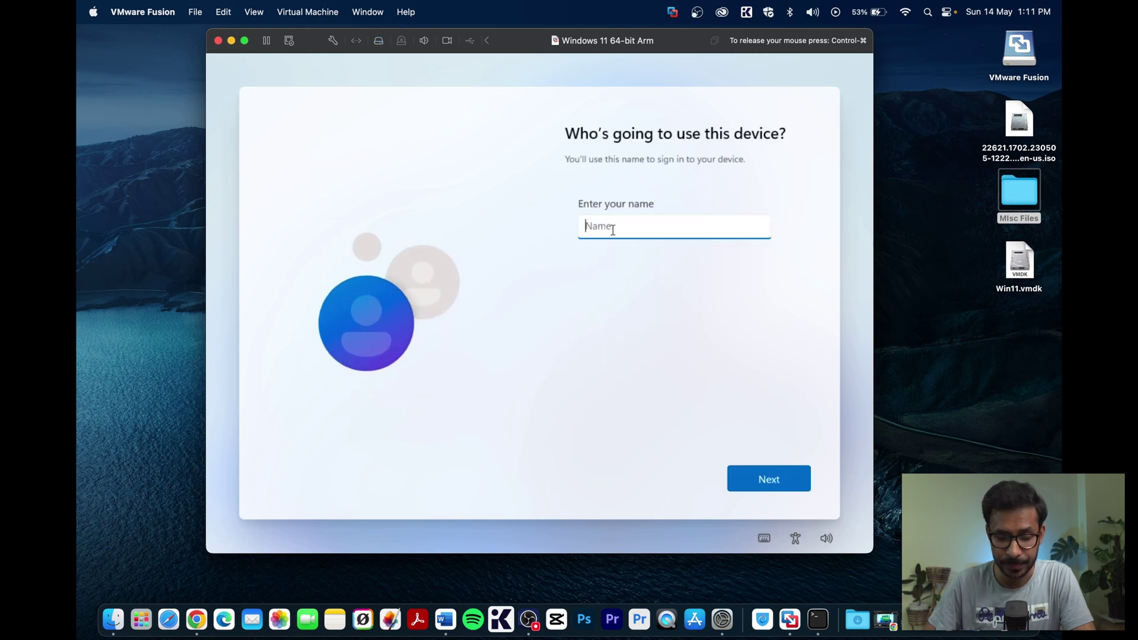
- Enter a name and a password for the new Windows user account
{"action": "type", "text": "Neel K"}
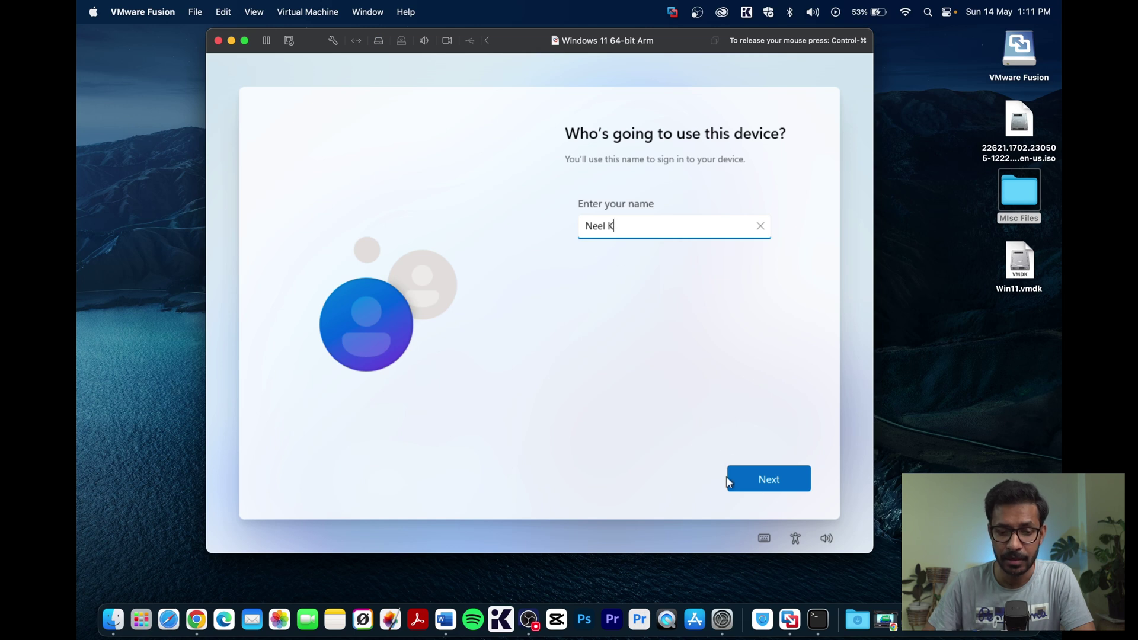
{"action": "left_click", "coordinate": [767, 481]}
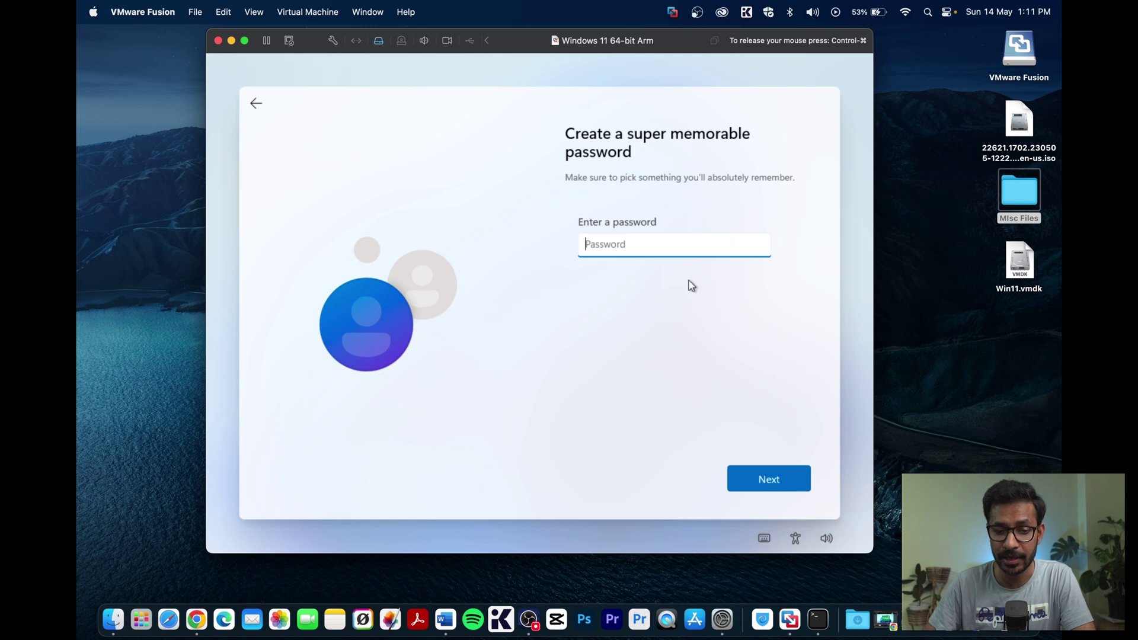
{"action": "type", "text": "pas"}
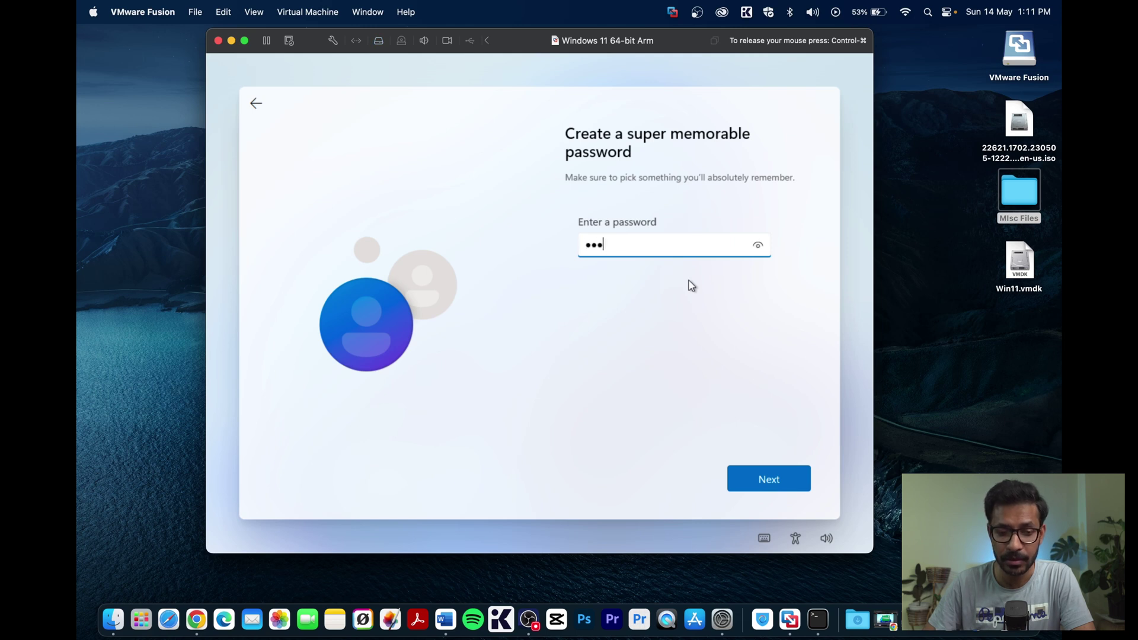
{"action": "type", "text": "sword"}
{"action": "key", "text": "BackSpace"}
{"action": "key", "text": "BackSpace"}
{"action": "key", "text": "BackSpace"}
{"action": "key", "text": "BackSpace"}
{"action": "key", "text": "BackSpace"}
{"action": "key", "text": "BackSpace"}
{"action": "key", "text": "BackSpace"}
{"action": "key", "text": "BackSpace"}
{"action": "key", "text": "BackSpace"}
{"action": "type", "text": "password"}
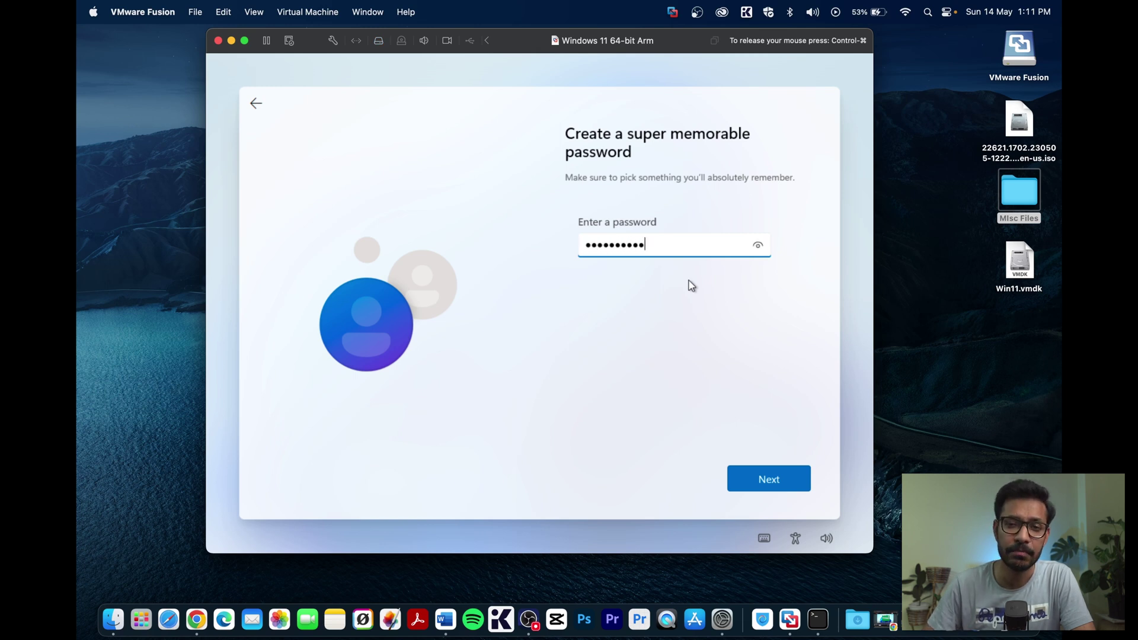
{"action": "left_click", "coordinate": [768, 472]}
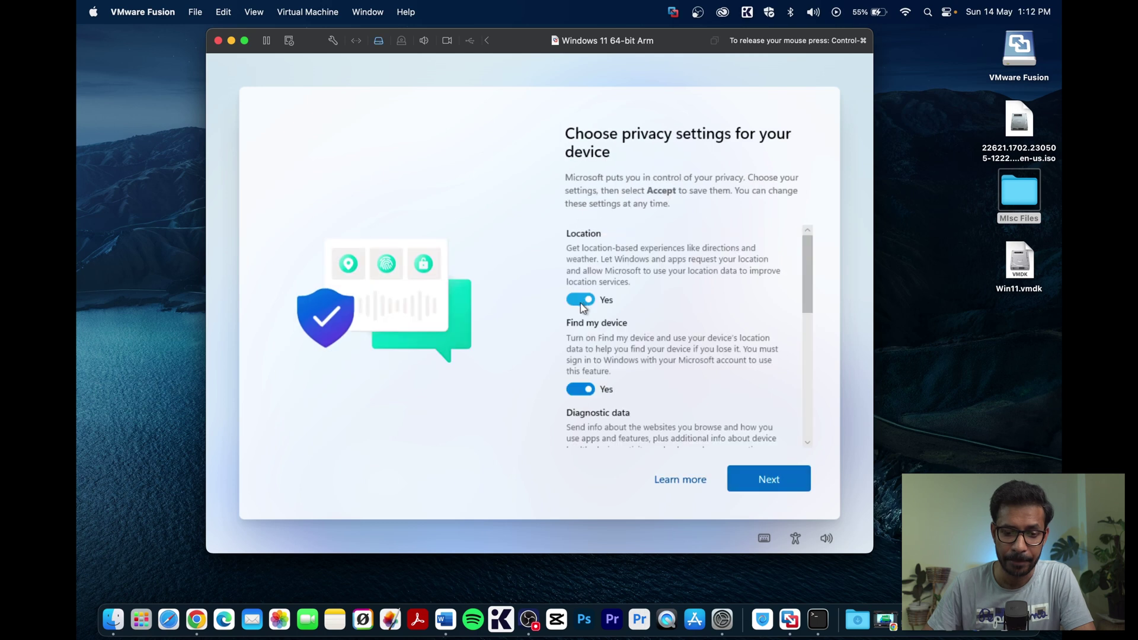
- Turn off all optional privacy settings, set diagnostic data to Required only, and accept
{"action": "left_click", "coordinate": [582, 300]}
{"action": "left_click", "coordinate": [580, 377]}
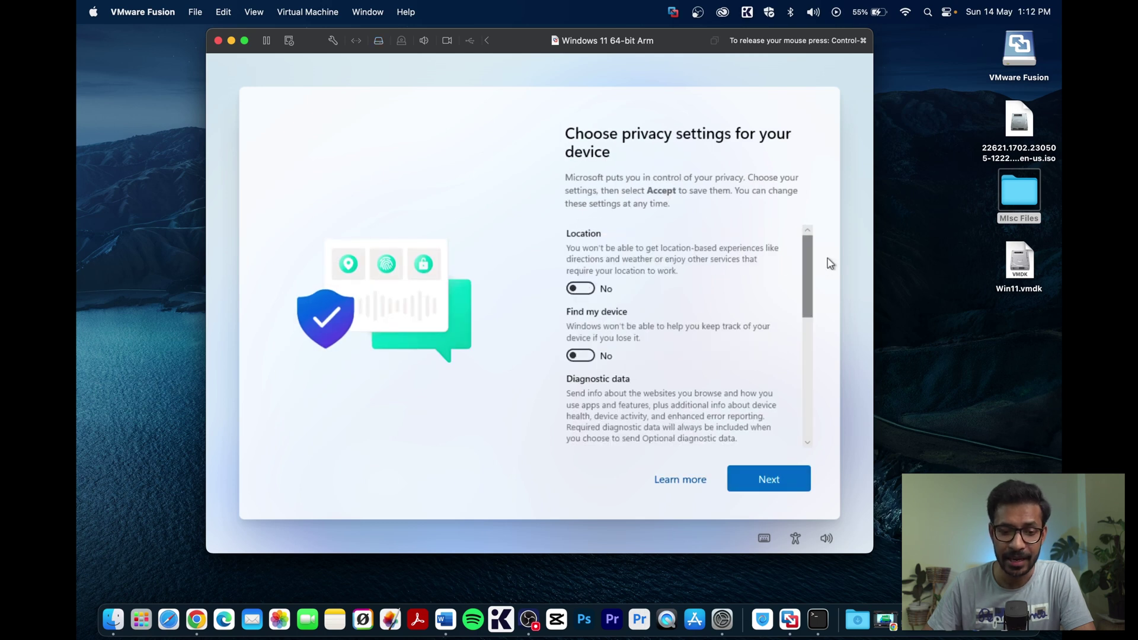
{"action": "left_click_drag", "start_coordinate": [806, 286], "coordinate": [806, 369]}
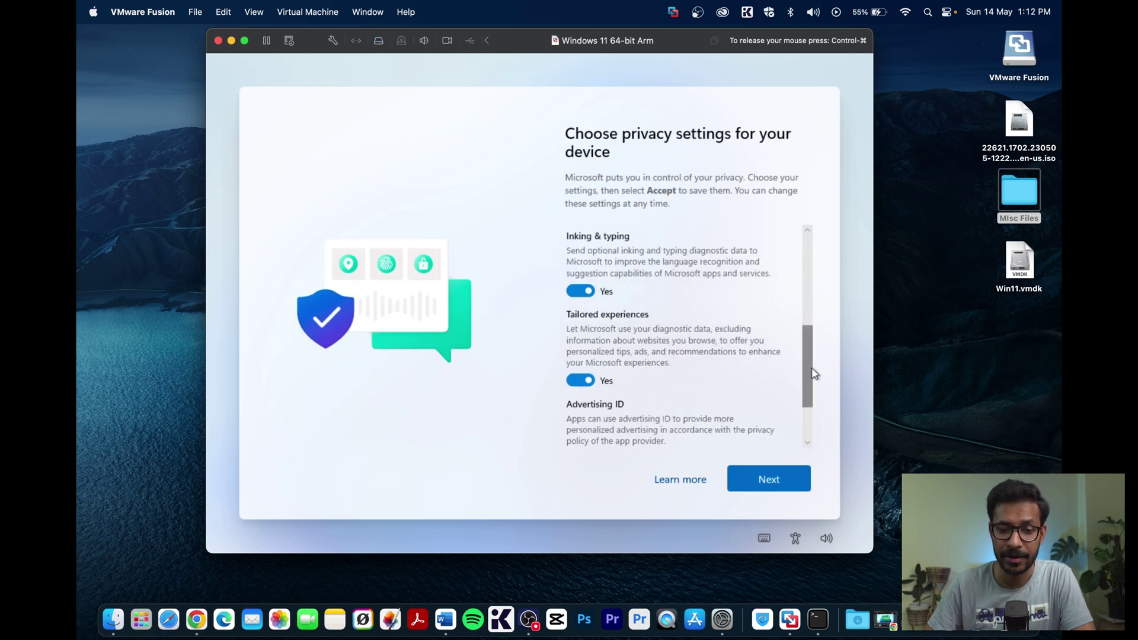
{"action": "left_click", "coordinate": [581, 381]}
{"action": "left_click", "coordinate": [581, 291]}
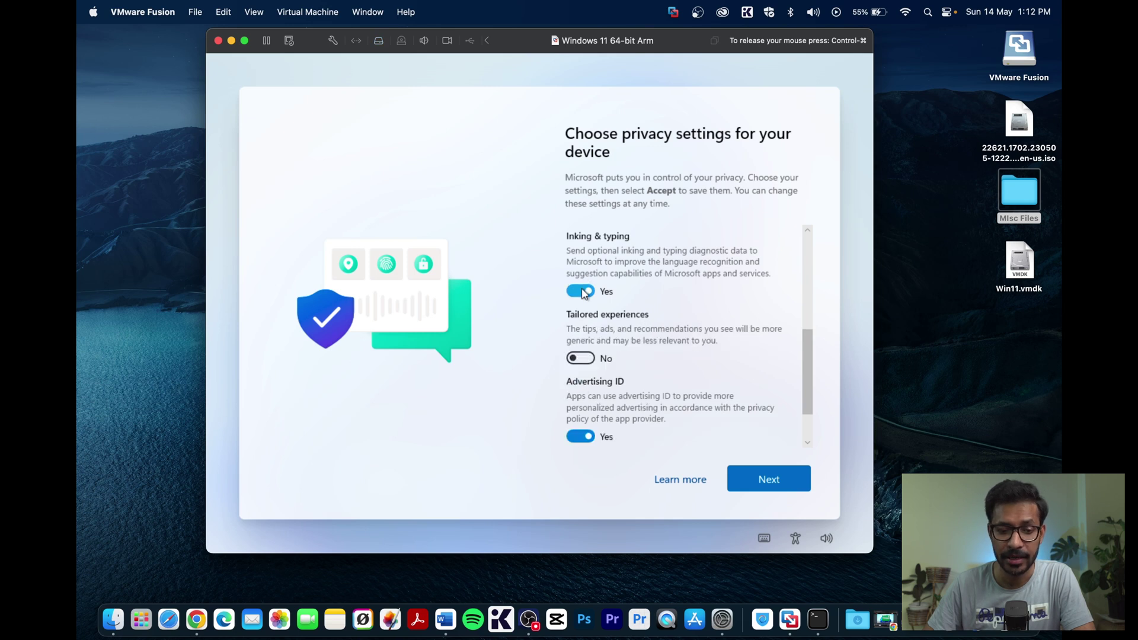
{"action": "left_click_drag", "start_coordinate": [808, 379], "coordinate": [807, 409]}
{"action": "left_click", "coordinate": [588, 387]}
{"action": "left_click", "coordinate": [581, 375]}
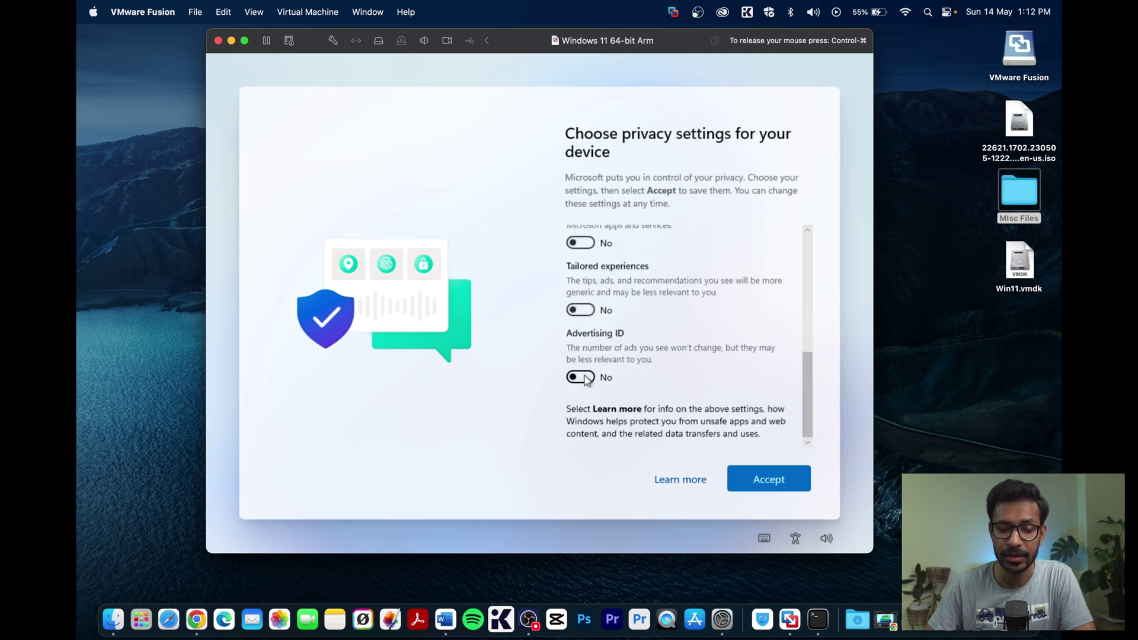
{"action": "left_click", "coordinate": [783, 479]}
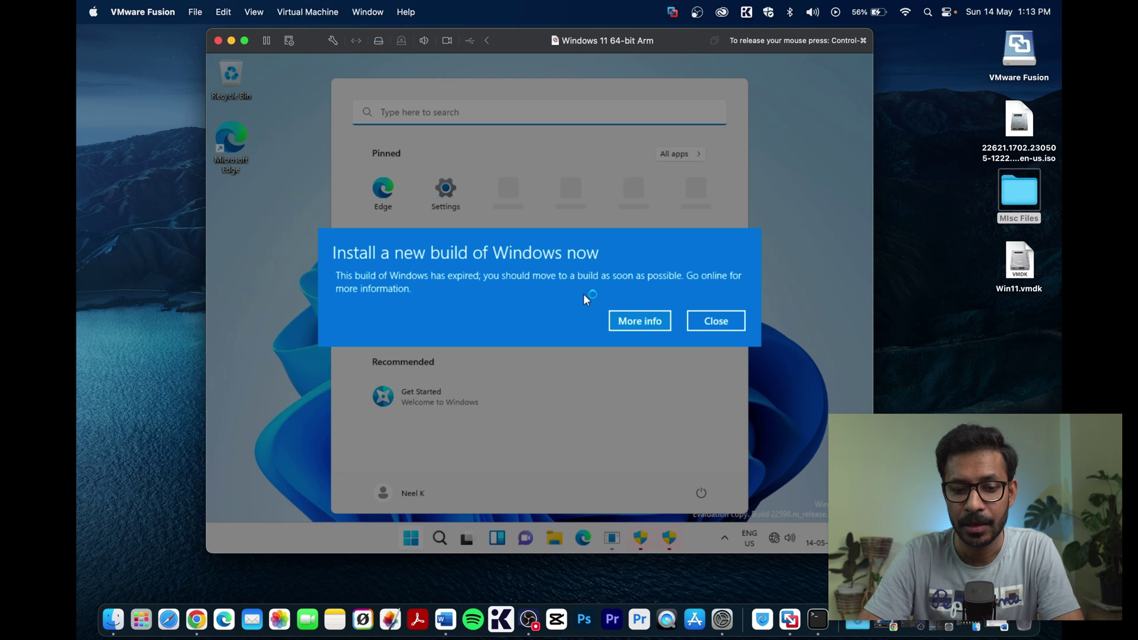
- Close the expired-build warning, open and close the Tips app, then open Start
{"action": "left_click", "coordinate": [713, 321]}
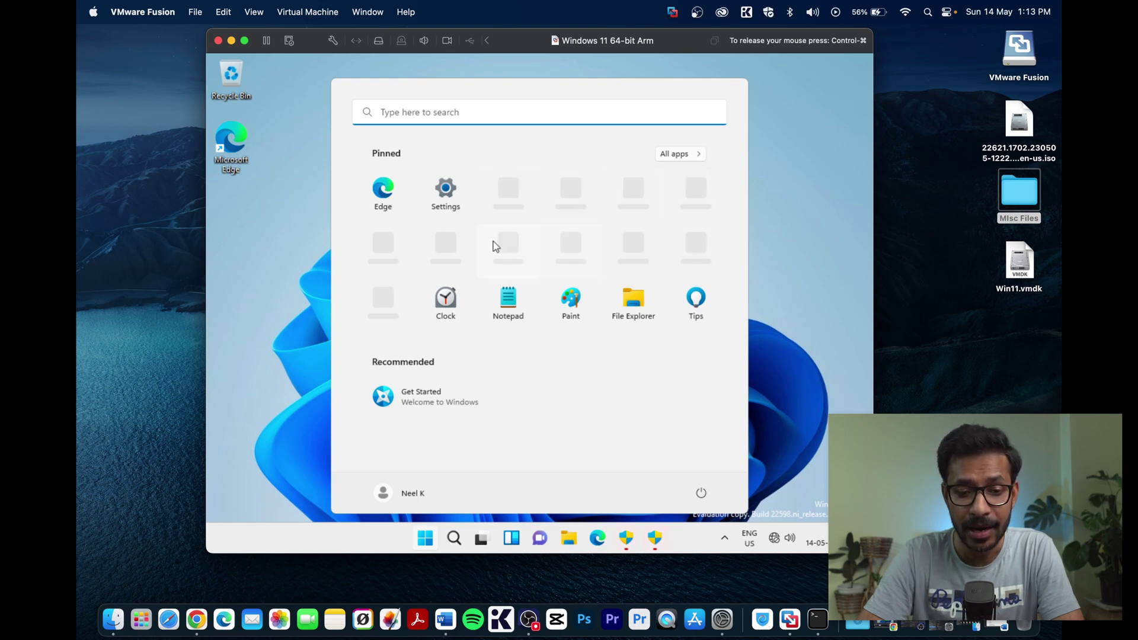
{"action": "left_click", "coordinate": [695, 243]}
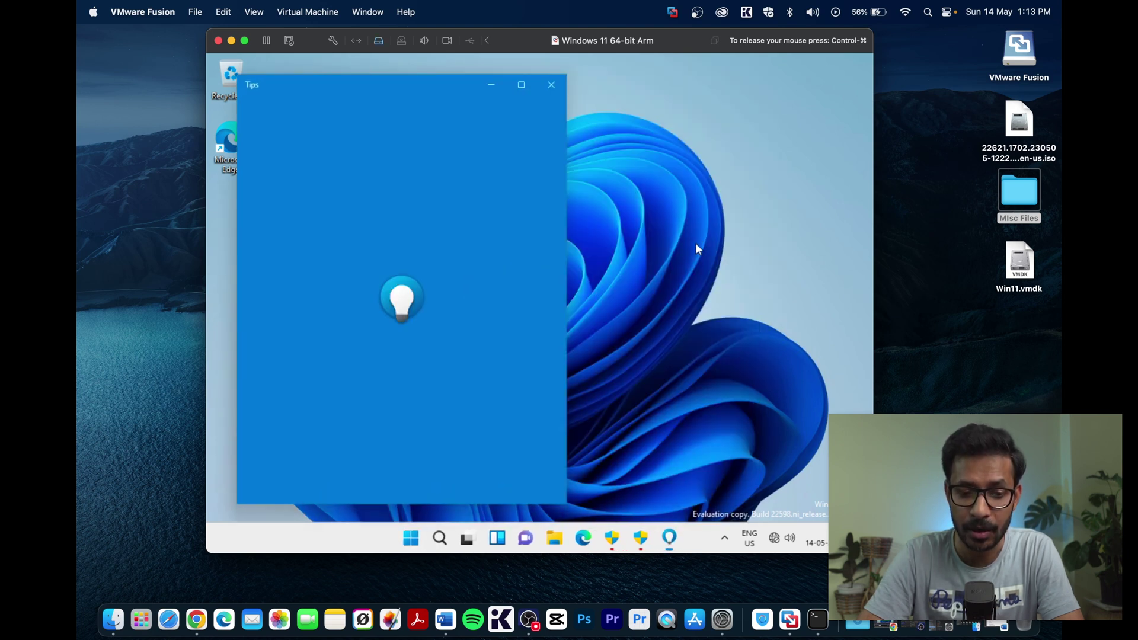
{"action": "left_click", "coordinate": [552, 86]}
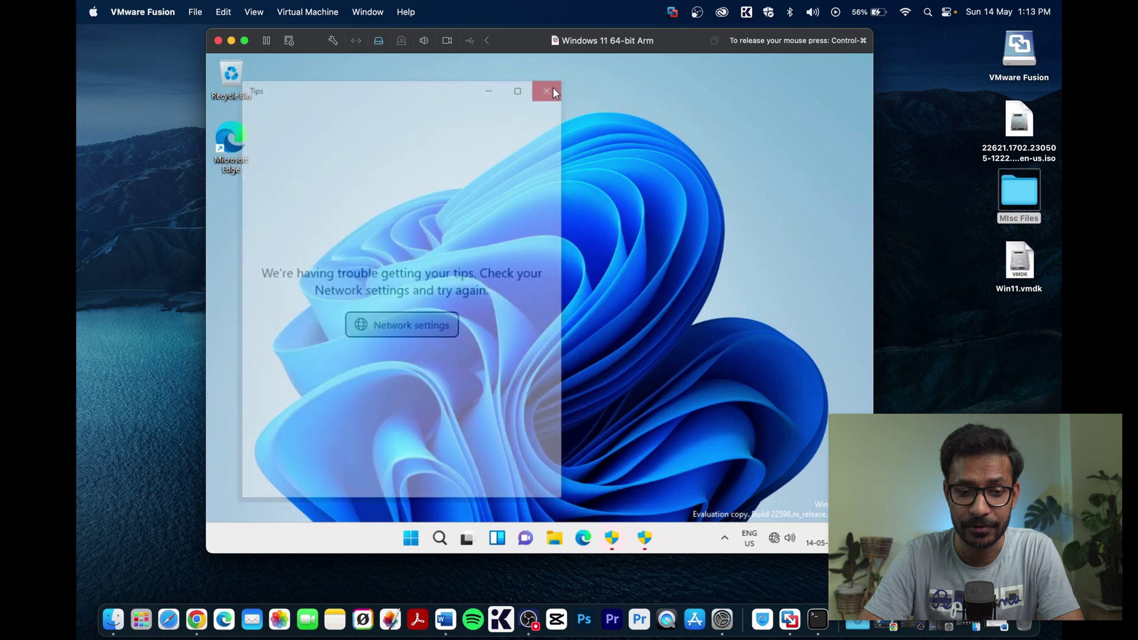
{"action": "left_click", "coordinate": [423, 549]}
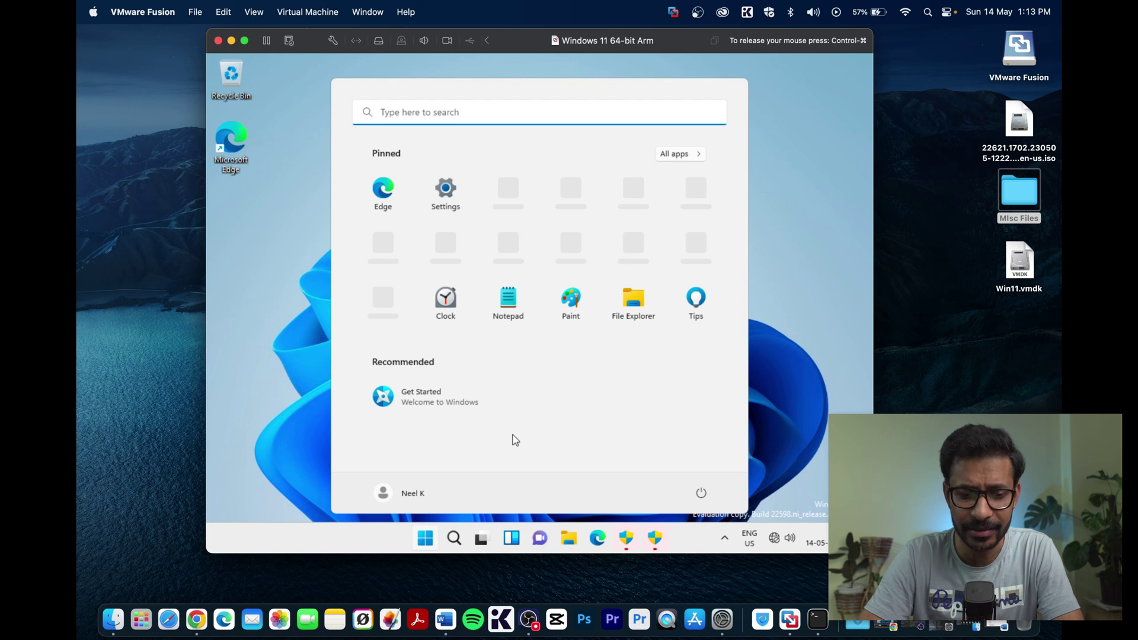
- Search 'power' and launch Windows PowerShell as administrator, approving the UAC prompt
{"action": "left_click", "coordinate": [454, 538]}
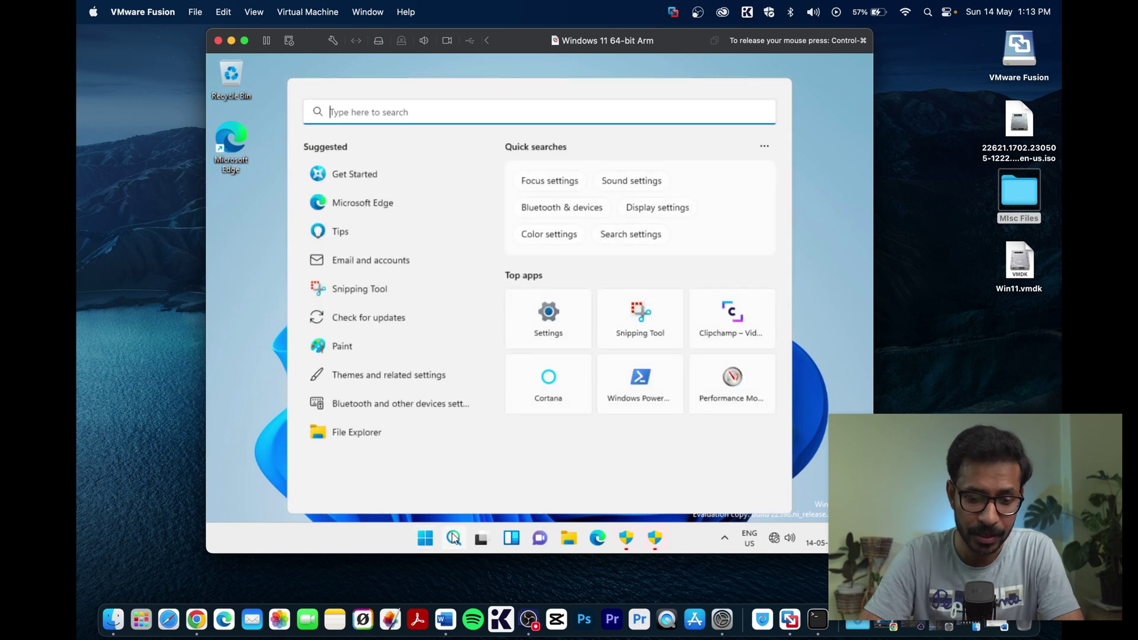
{"action": "type", "text": "power"}
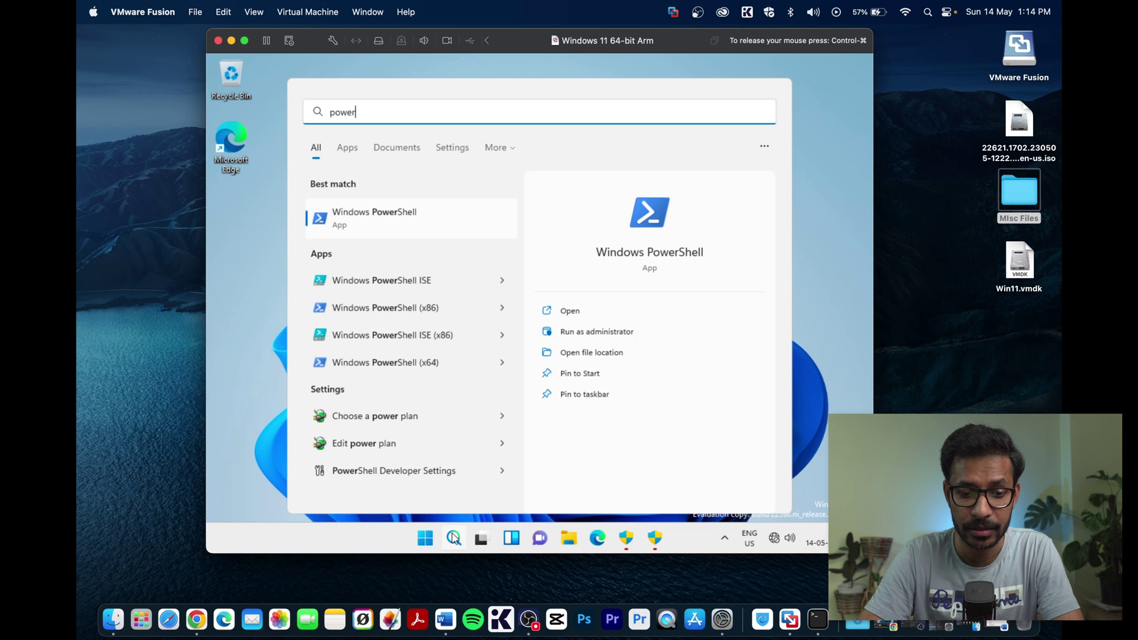
{"action": "left_click", "coordinate": [579, 335]}
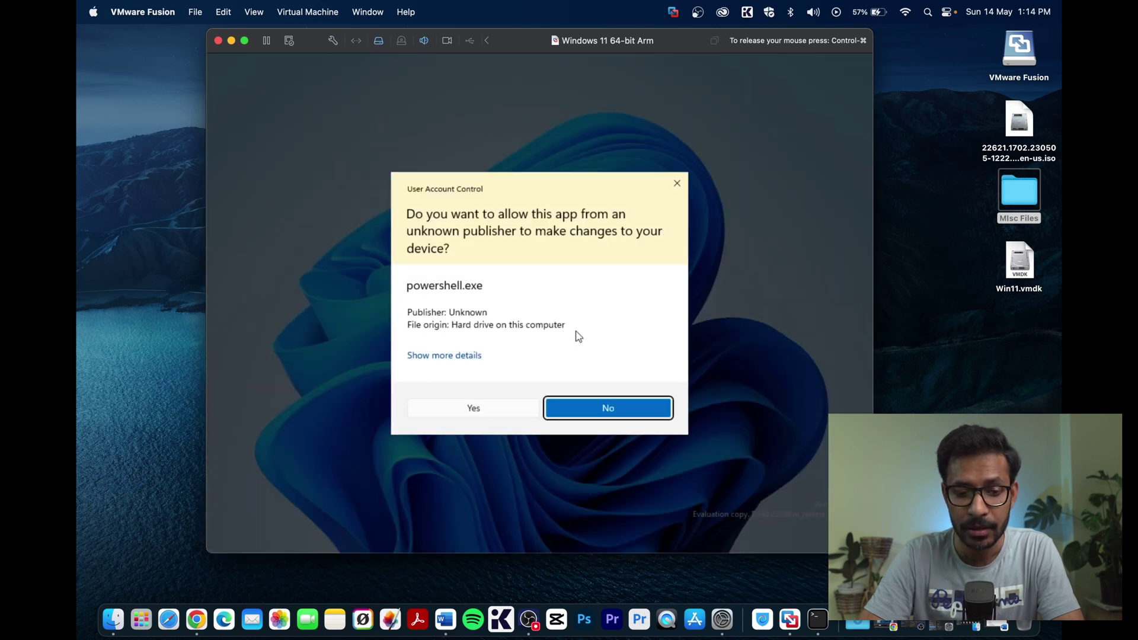
{"action": "left_click", "coordinate": [492, 411]}
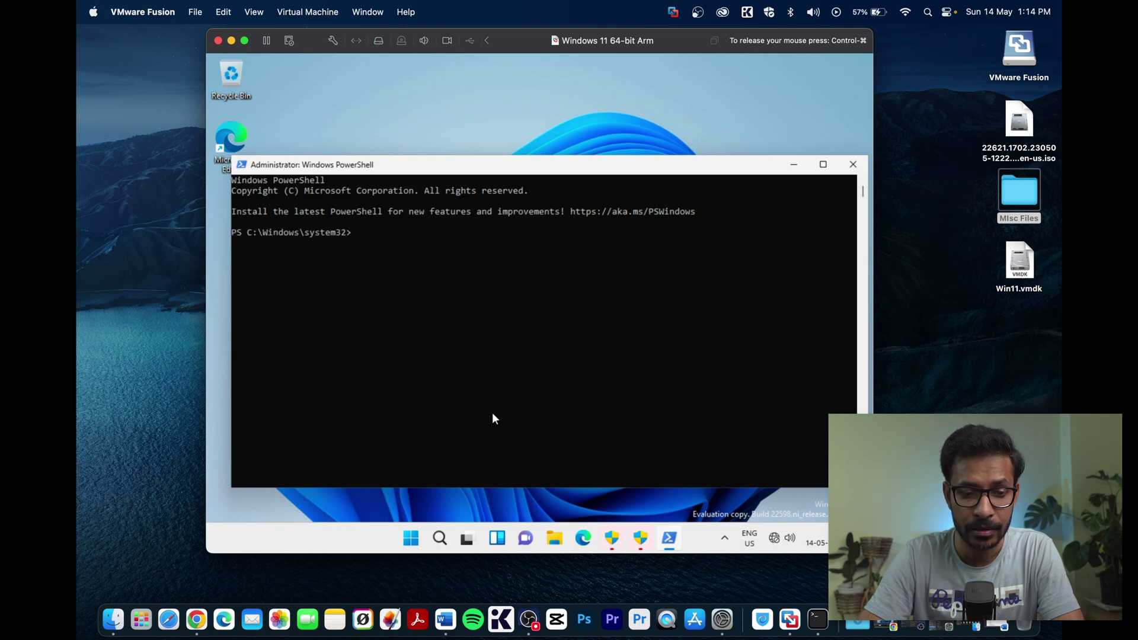
- Run Set-ExecutionPolicy RemoteSigned, answer A for Yes to All, then exit PowerShell
{"action": "type", "text": "Se"}
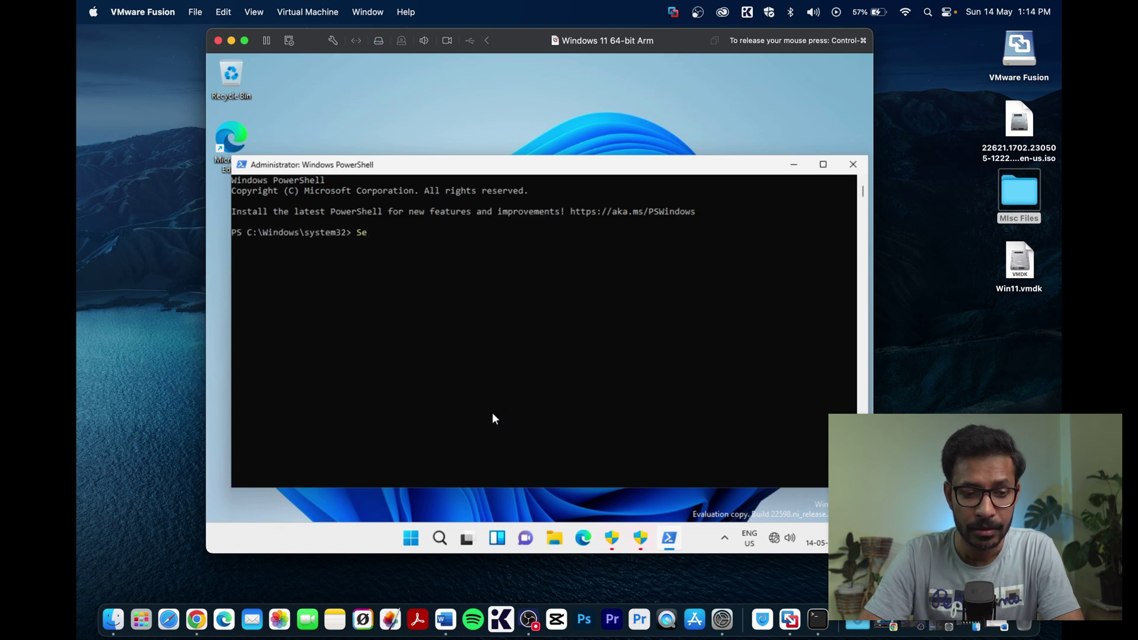
{"action": "type", "text": "t-Ex"}
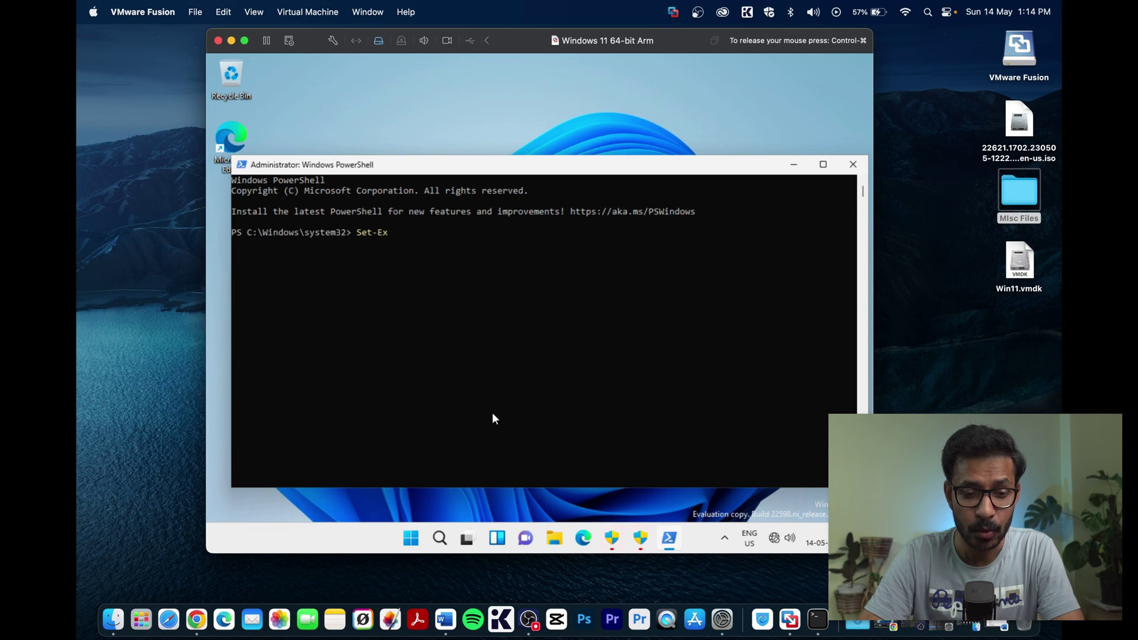
{"action": "type", "text": "cutionP"}
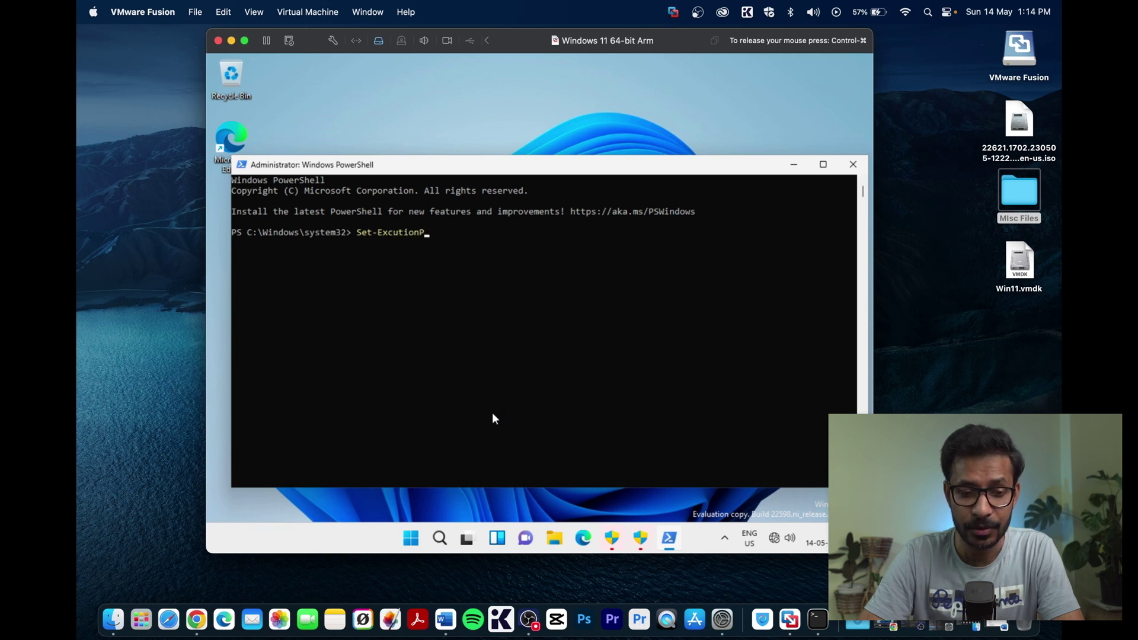
{"action": "type", "text": "olicy"}
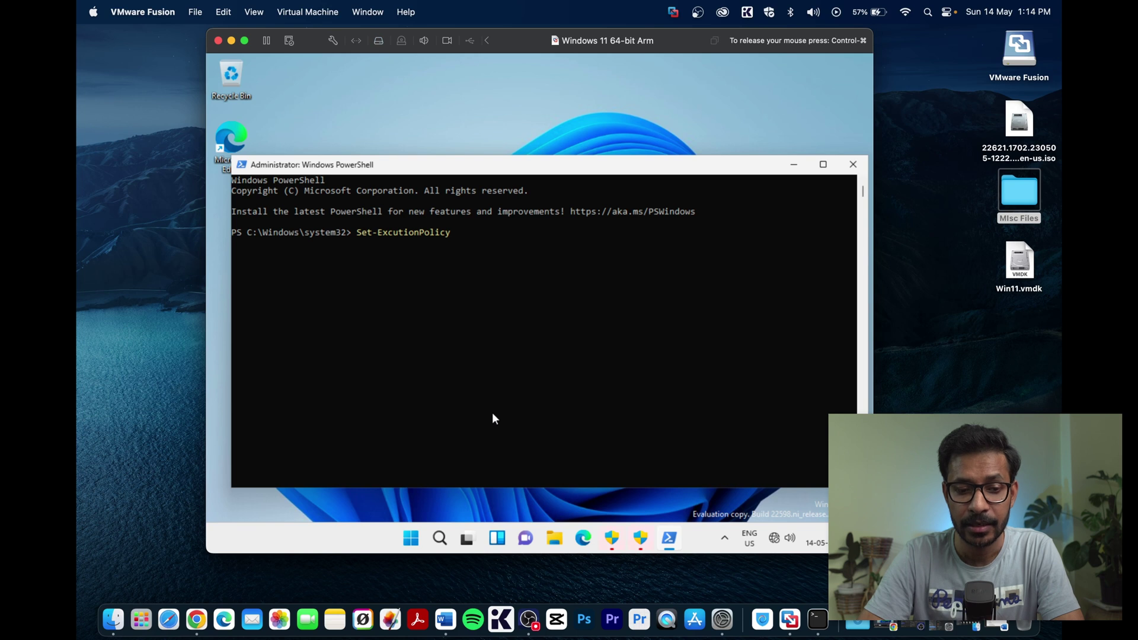
{"action": "type", "text": " Remote"}
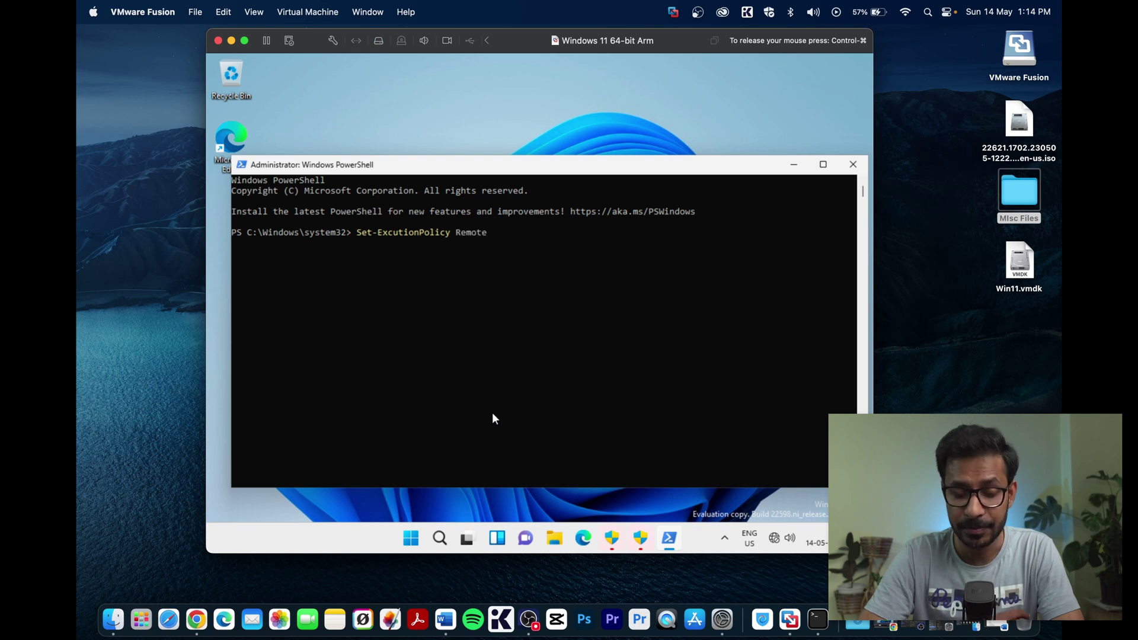
{"action": "type", "text": "Signed"}
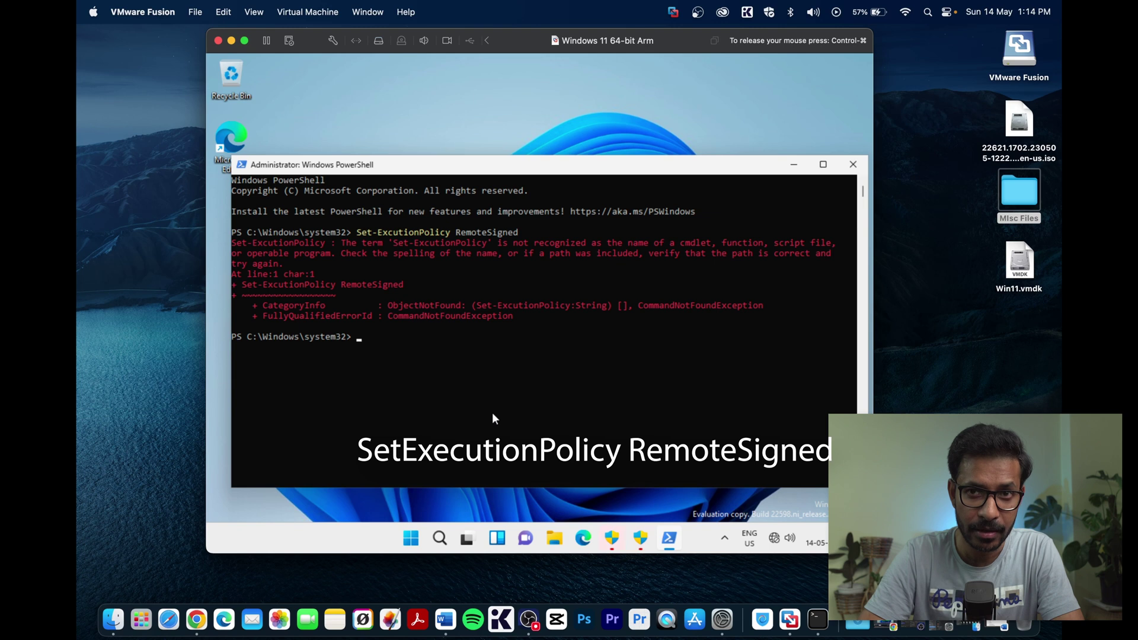
{"action": "type", "text": "Set-"}
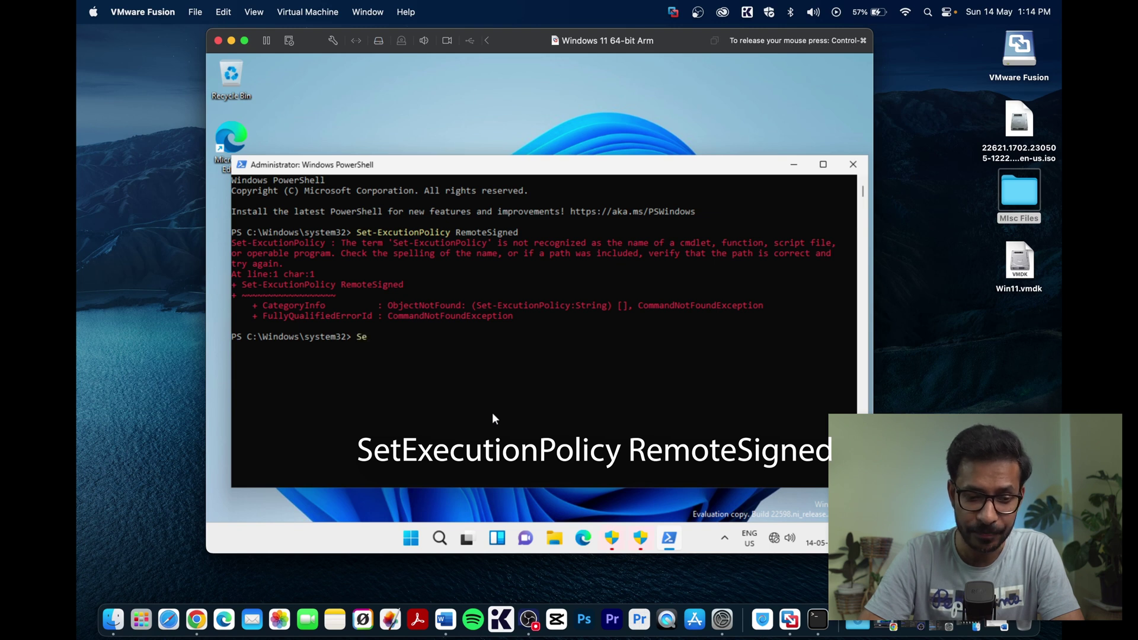
{"action": "type", "text": "Exec"}
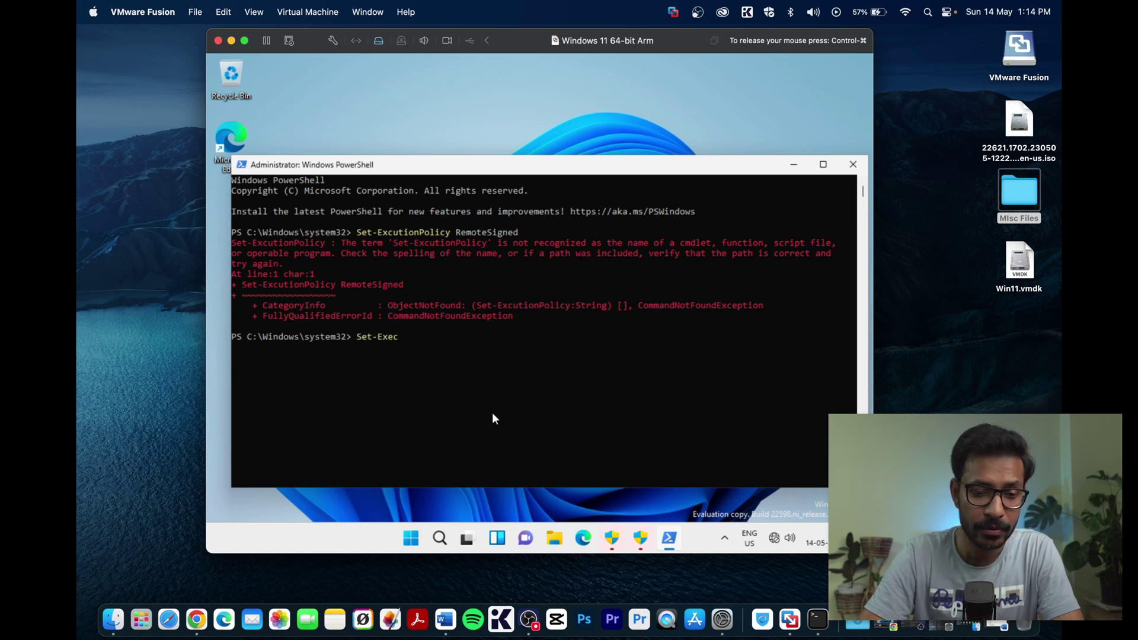
{"action": "type", "text": "utionPolicy"}
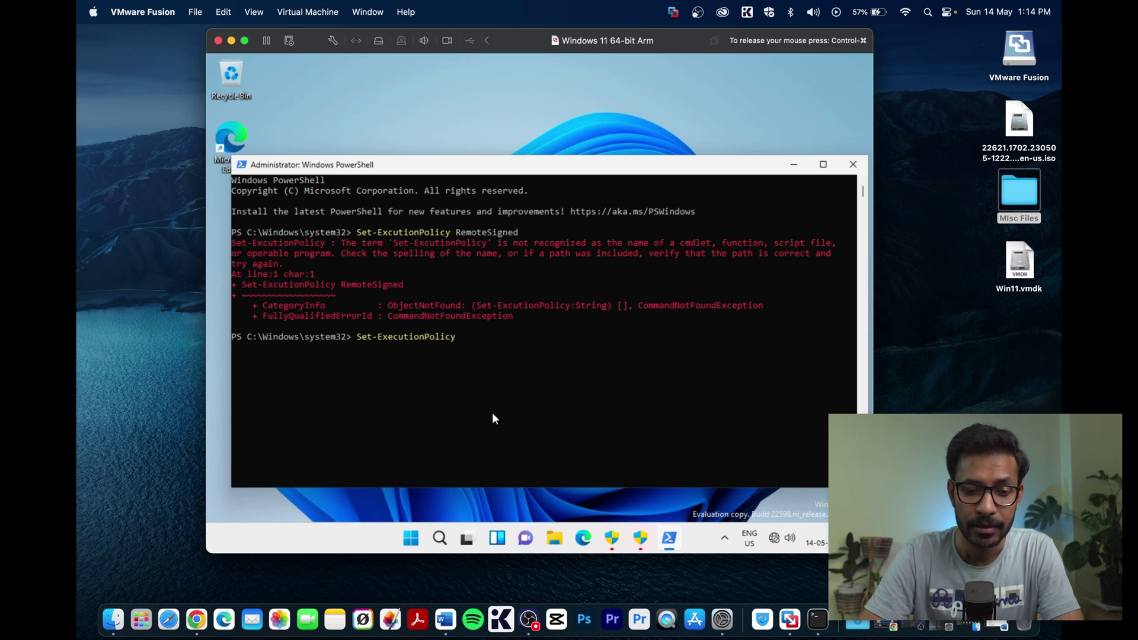
{"action": "type", "text": " RemoteS"}
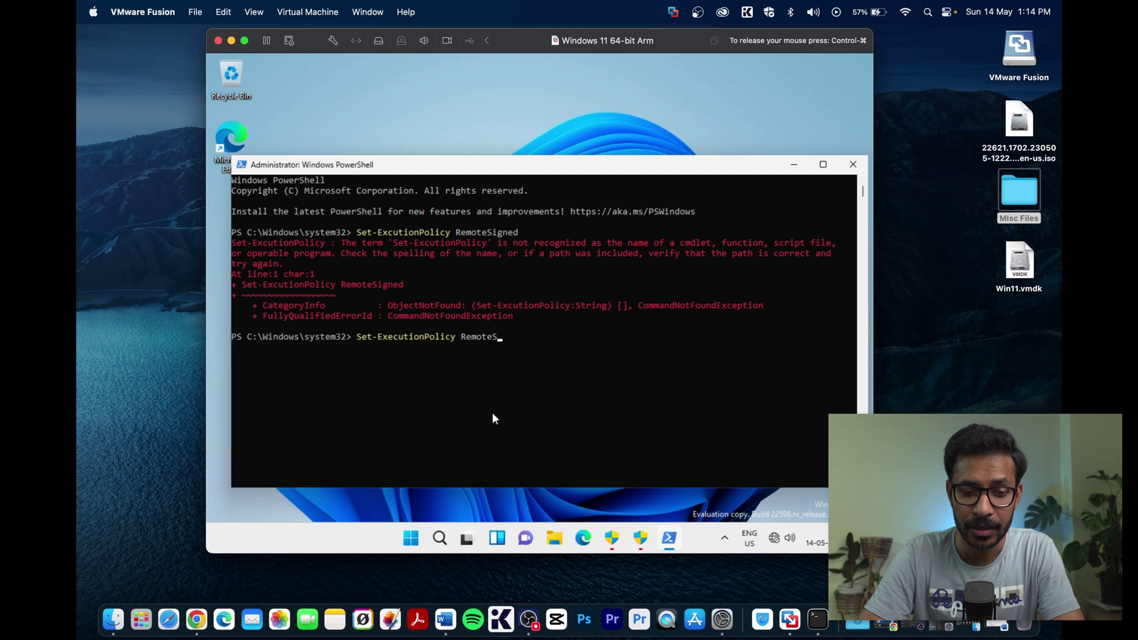
{"action": "type", "text": "igned"}
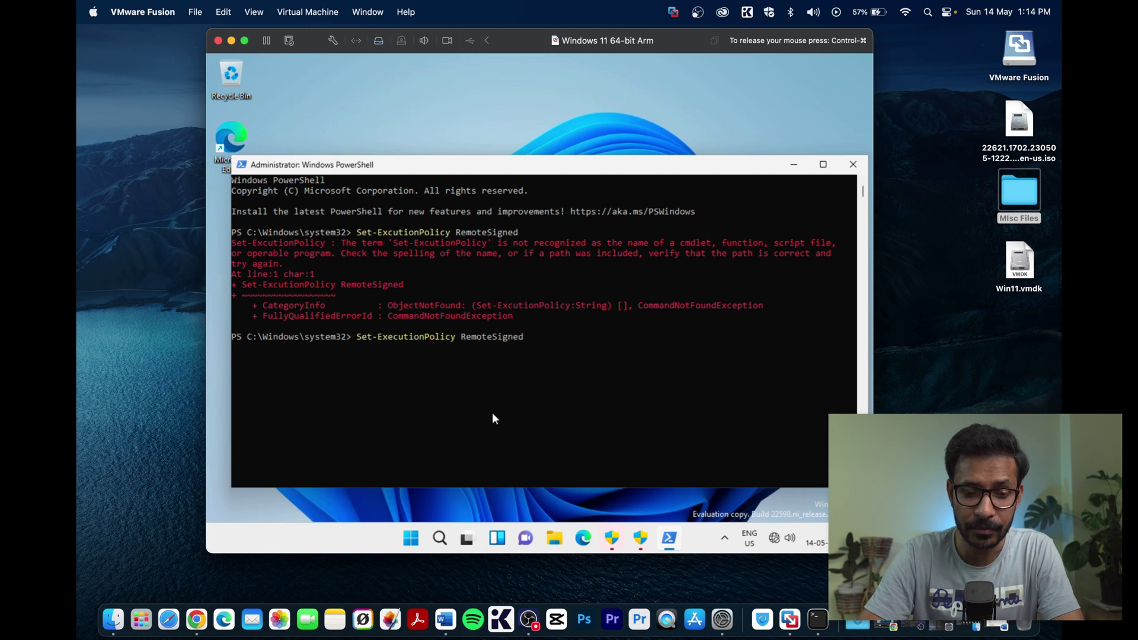
{"action": "key", "text": "Return"}
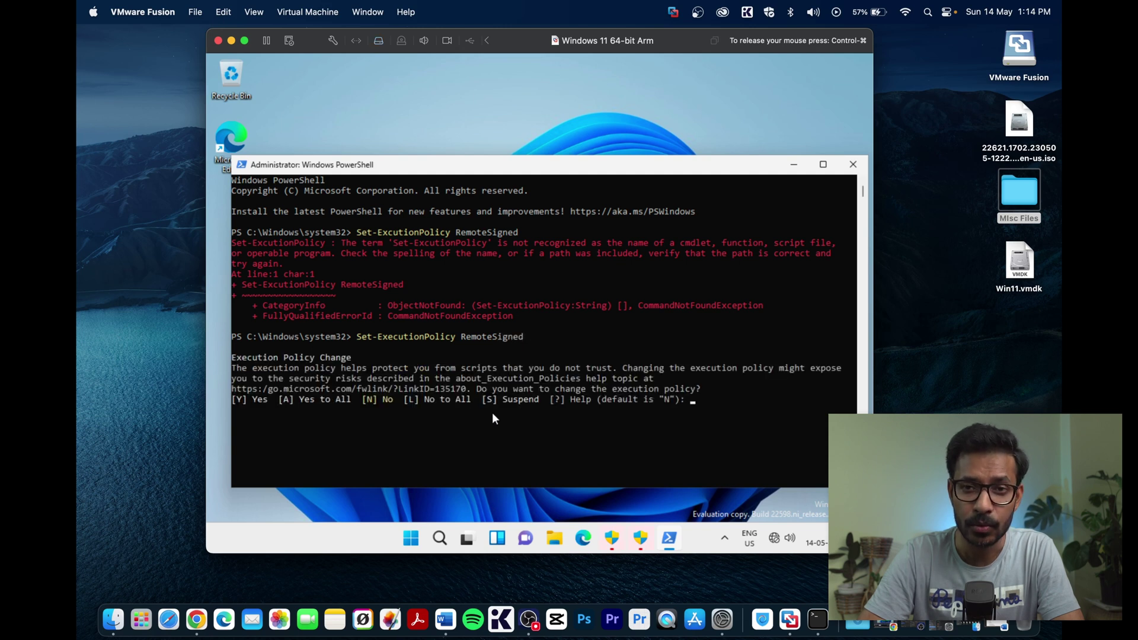
{"action": "type", "text": "a"}
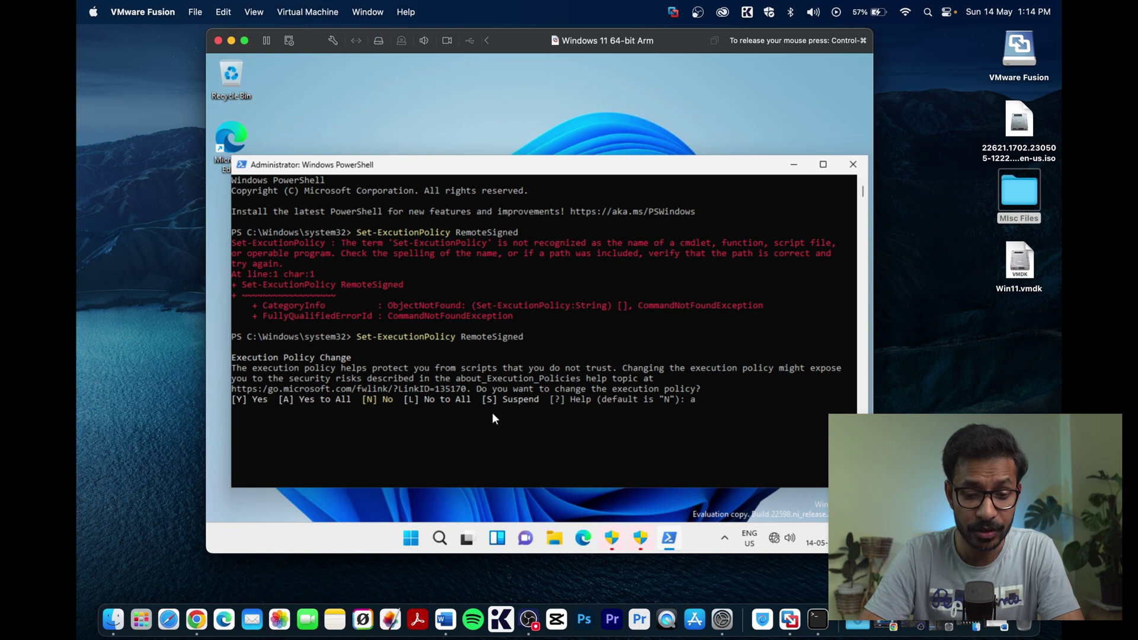
{"action": "key", "text": "Return"}
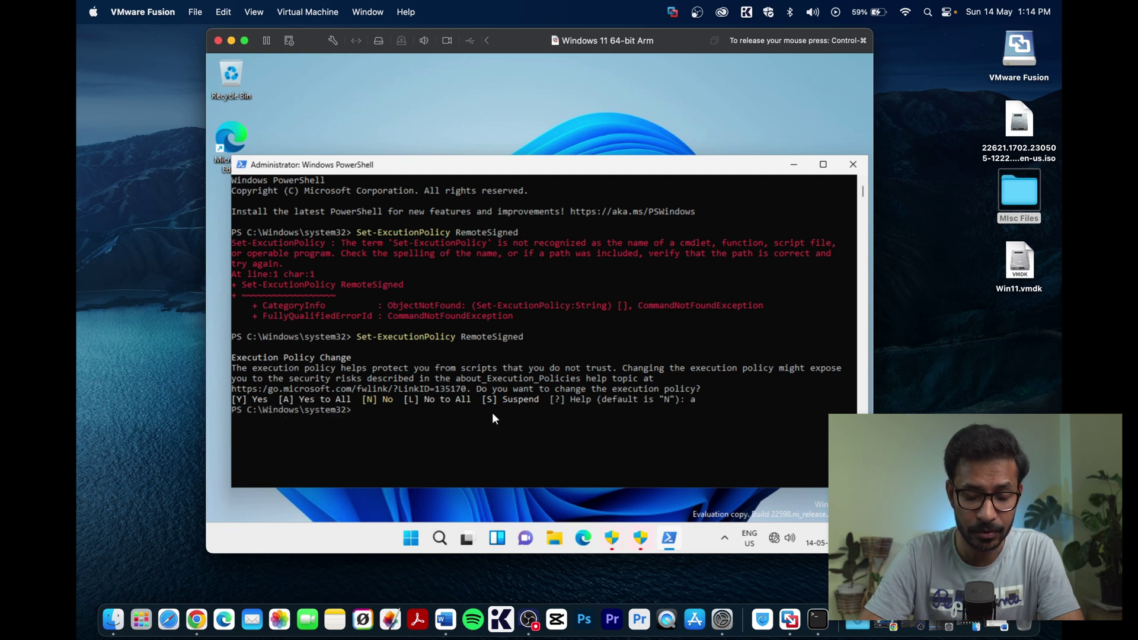
{"action": "type", "text": "exi"}
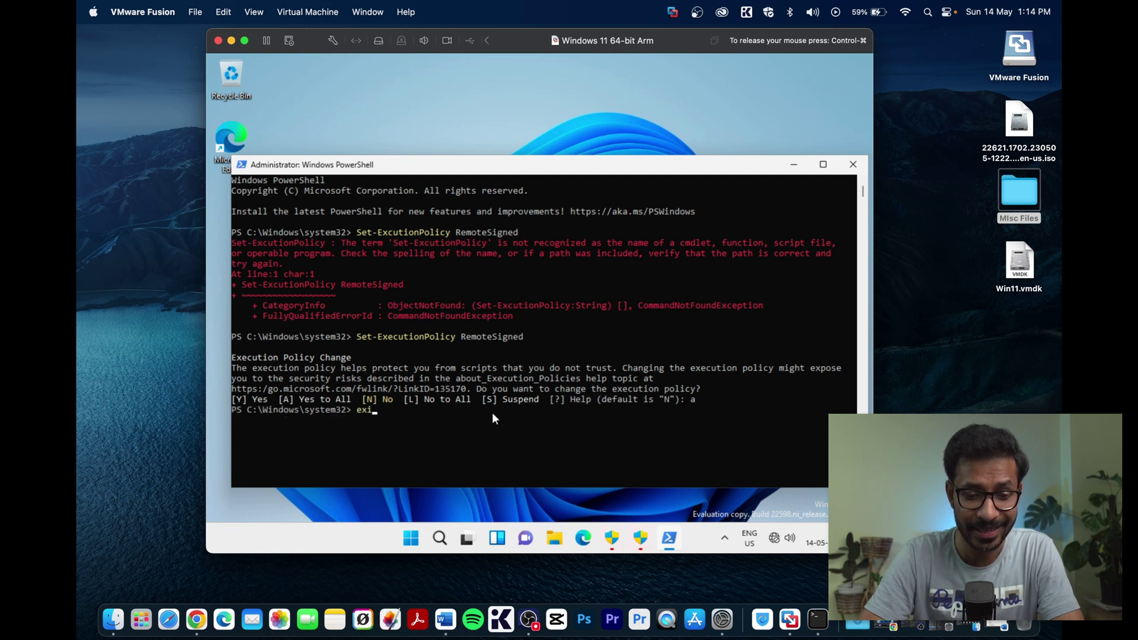
{"action": "type", "text": "t"}
{"action": "key", "text": "Return"}
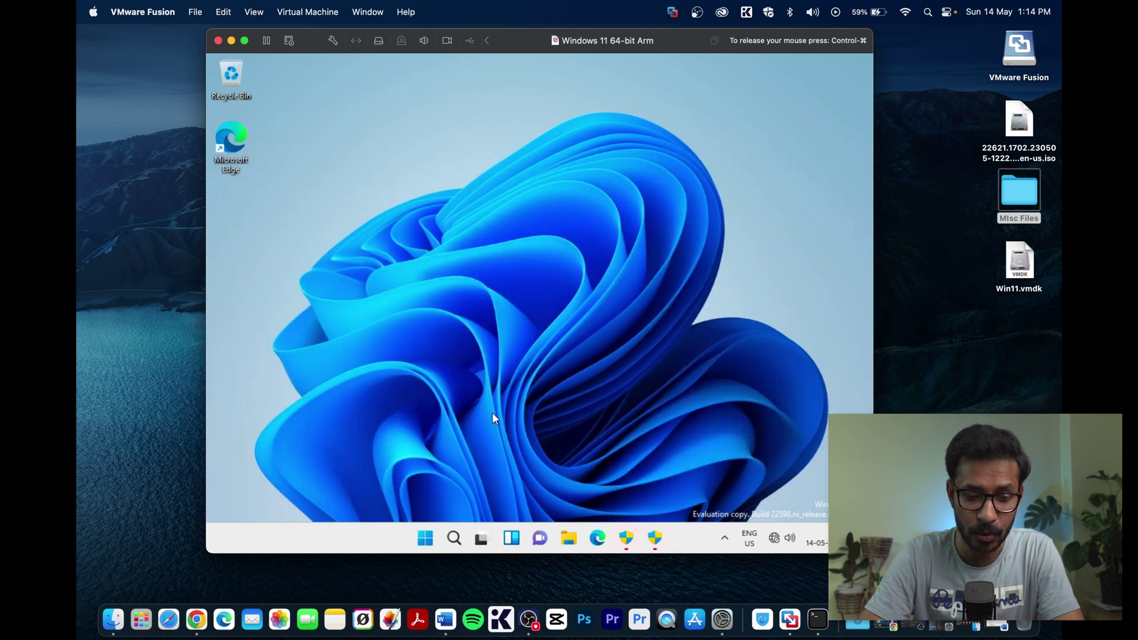
- Reinstall VMware Tools from the Virtual Machine menu so the installer disc mounts as drive D:
{"action": "left_click", "coordinate": [425, 539]}
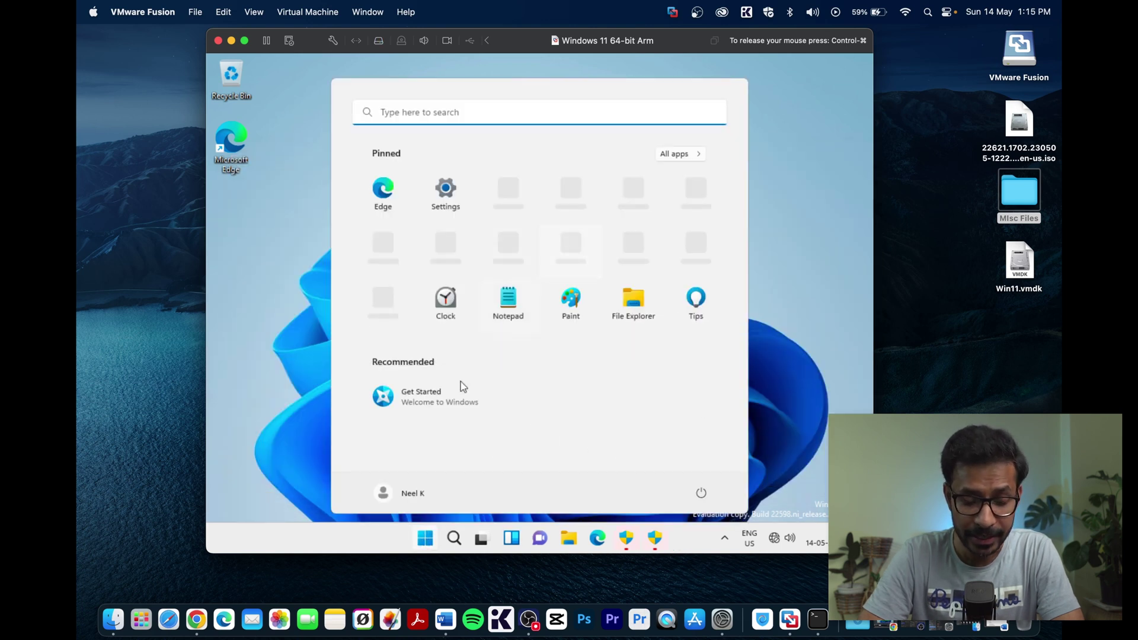
{"action": "left_click", "coordinate": [283, 102]}
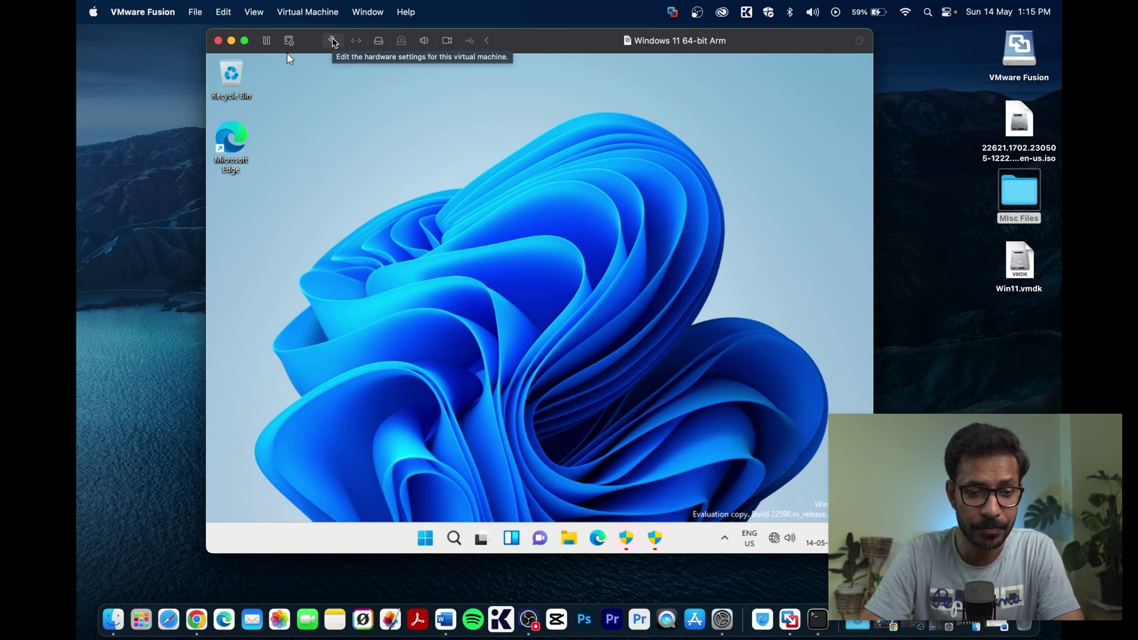
{"action": "left_click", "coordinate": [304, 12]}
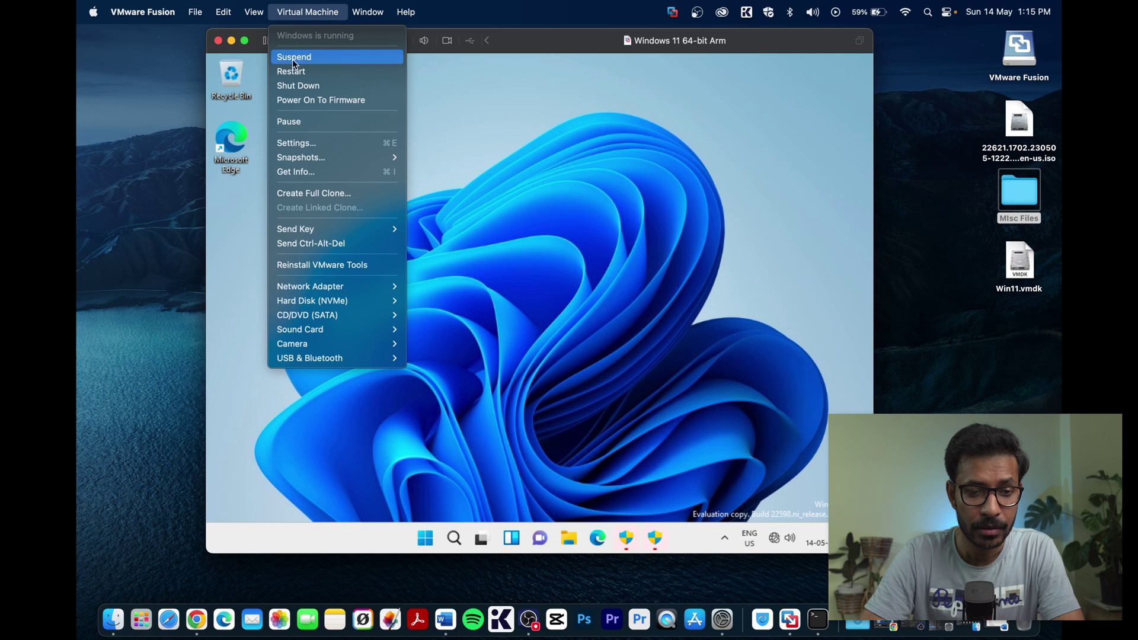
{"action": "left_click", "coordinate": [305, 264]}
{"action": "left_click", "coordinate": [584, 363]}
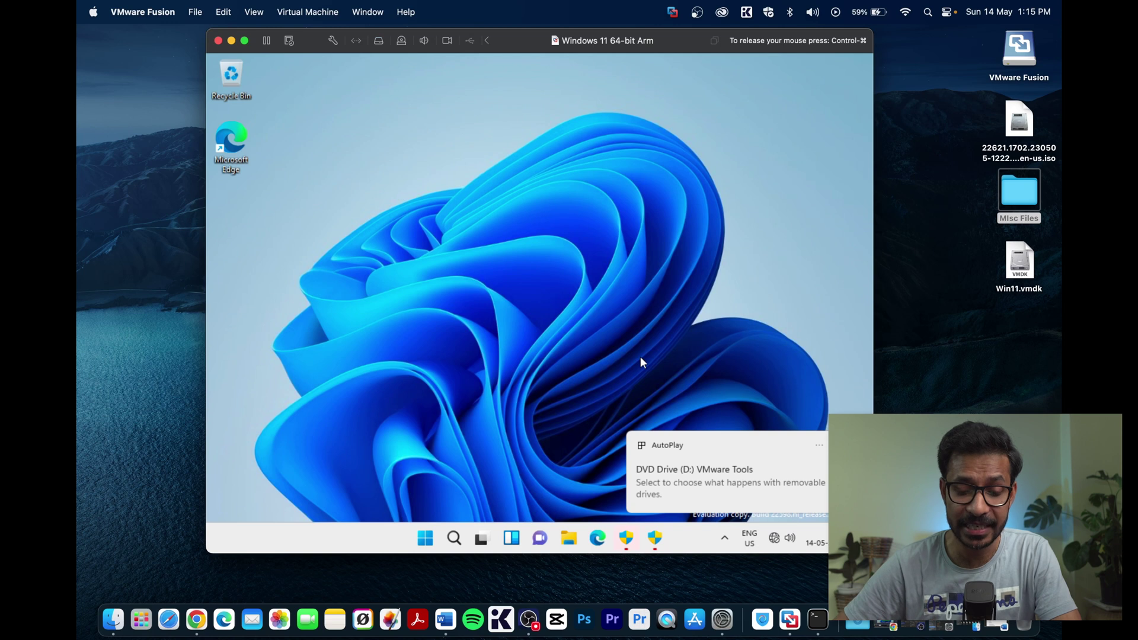
- Open DVD Drive (D:) VMware Tools in File Explorer and run setup with PowerShell
{"action": "left_click", "coordinate": [569, 541]}
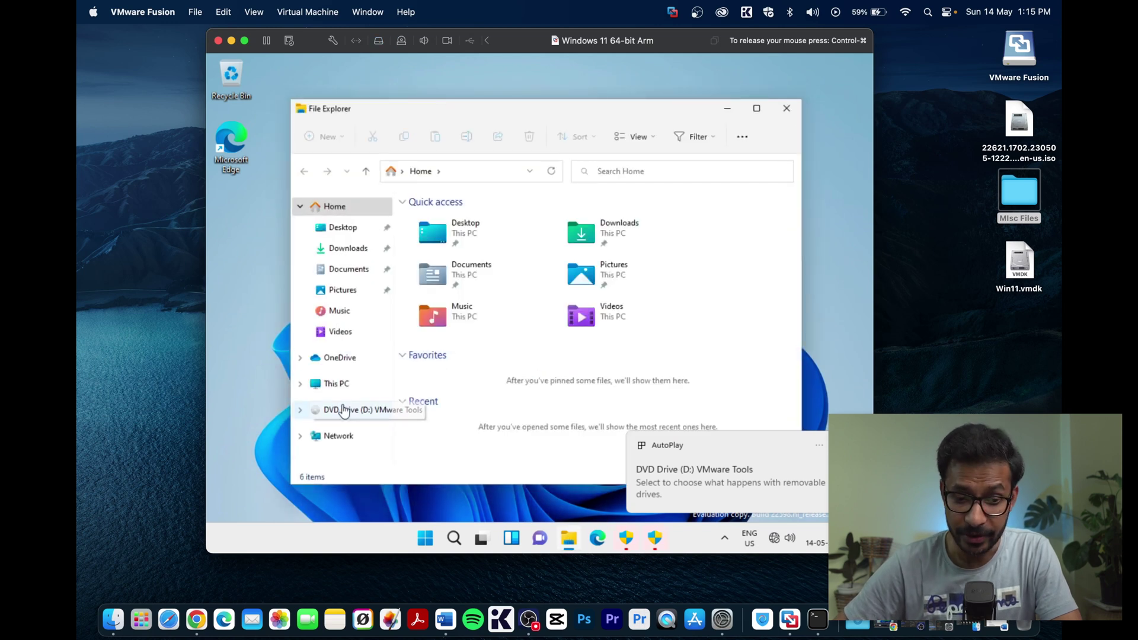
{"action": "right_click", "coordinate": [343, 410]}
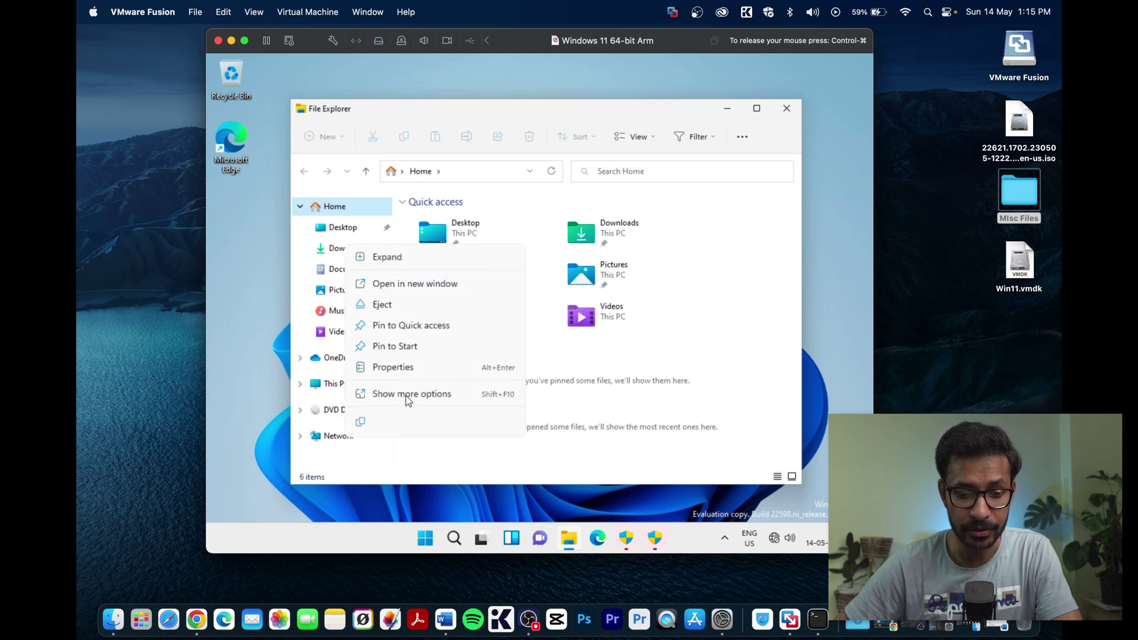
{"action": "left_click", "coordinate": [625, 315]}
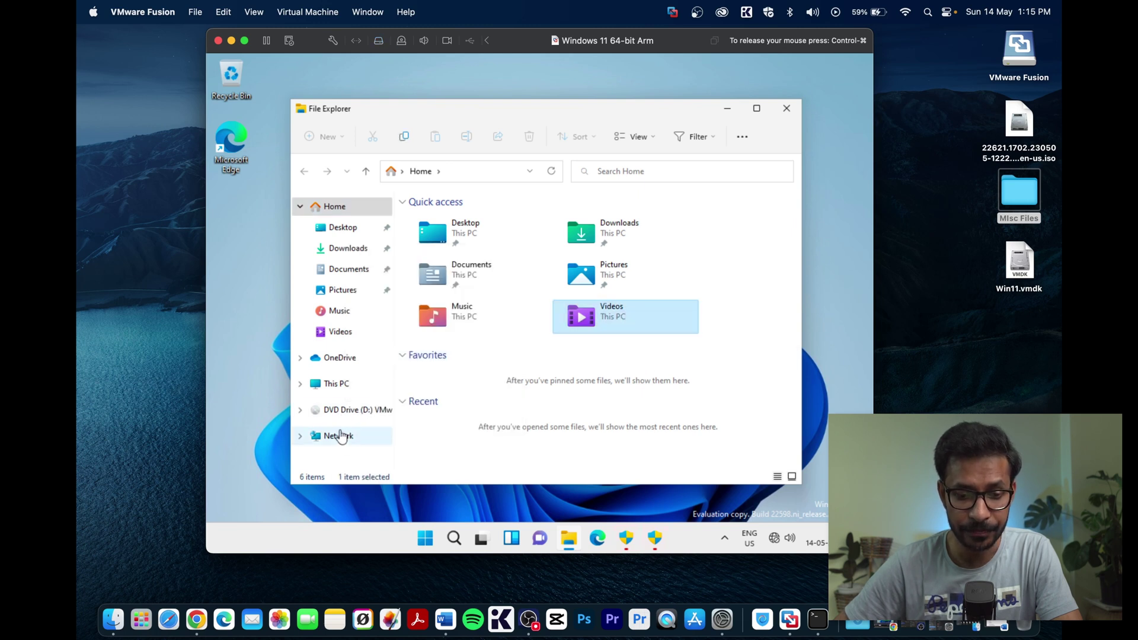
{"action": "left_click", "coordinate": [344, 410]}
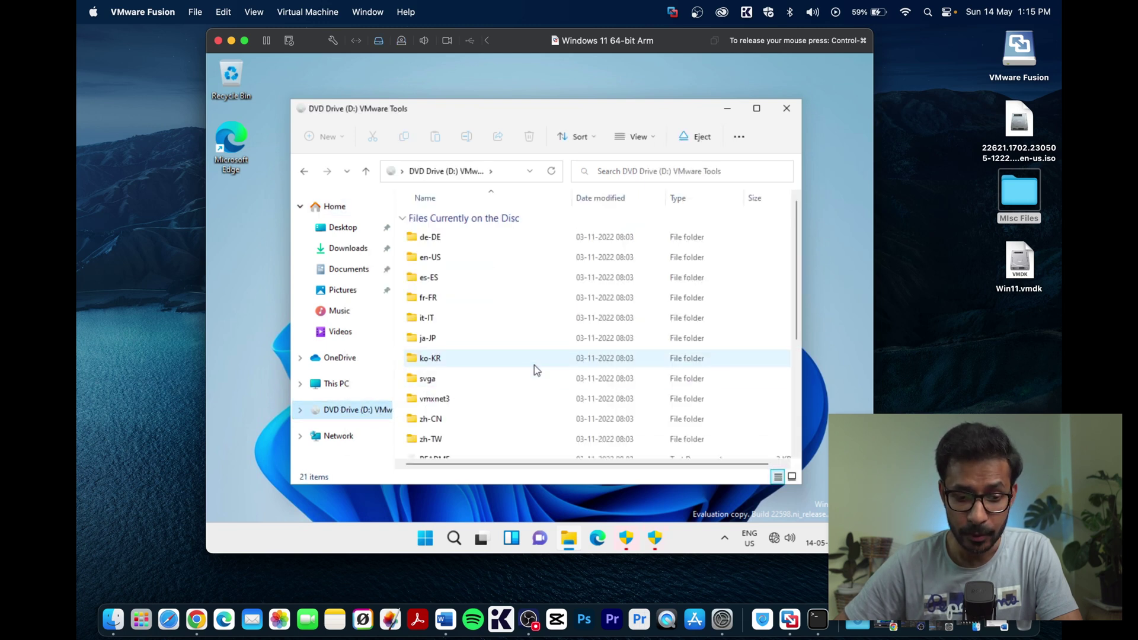
{"action": "scroll", "coordinate": [534, 365], "scroll_direction": "down", "scroll_amount": 3}
{"action": "right_click", "coordinate": [450, 450]}
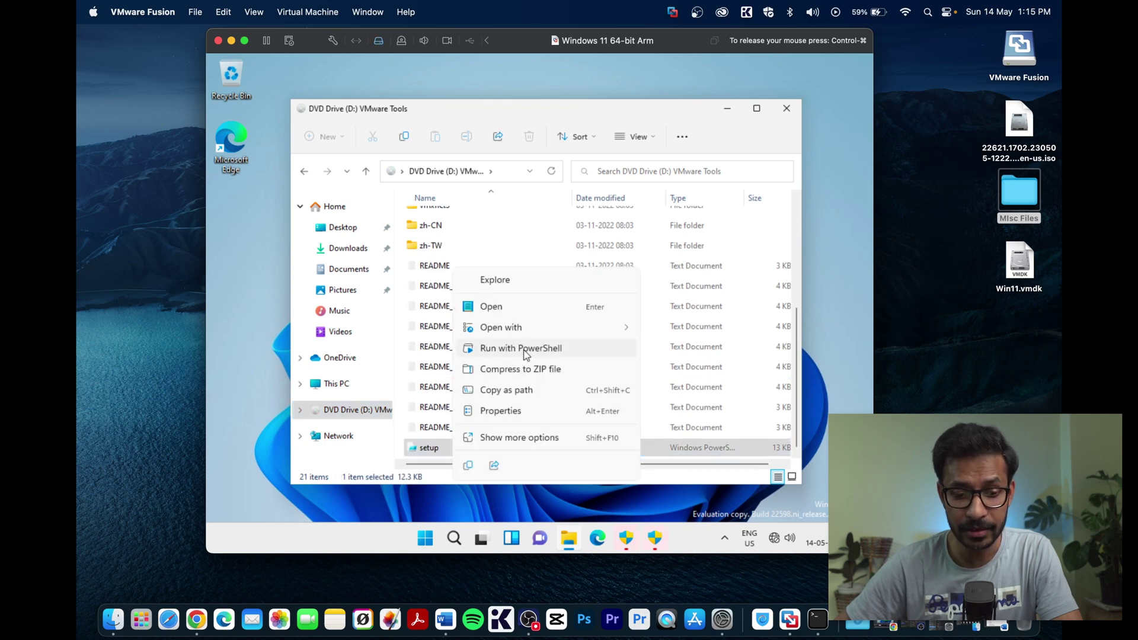
{"action": "left_click", "coordinate": [524, 349]}
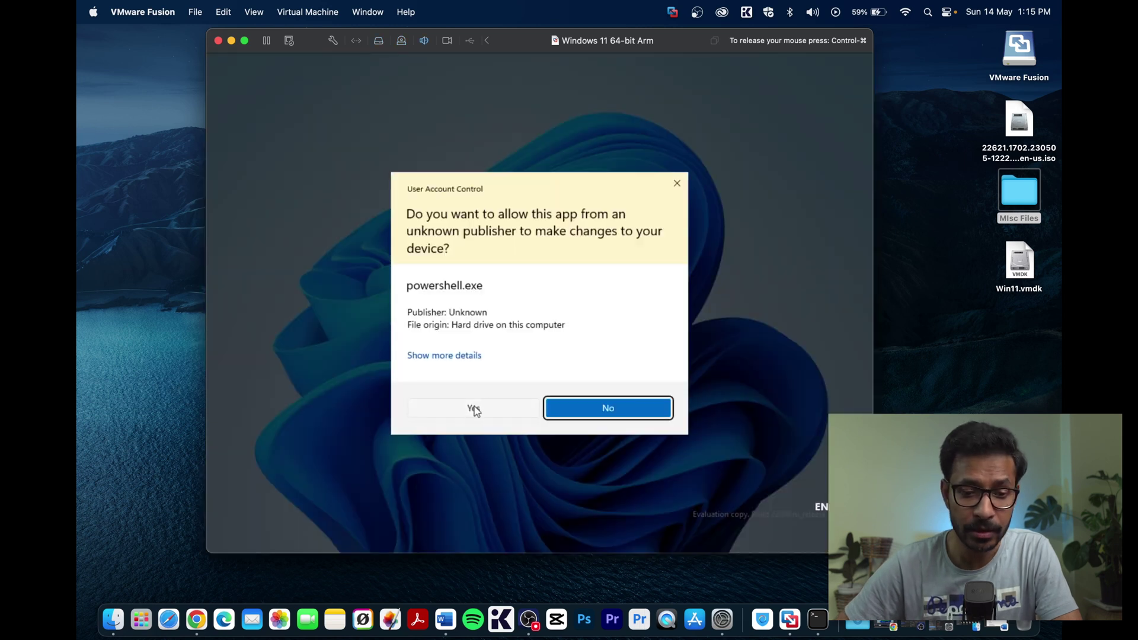
- Approve the User Account Control prompt, let VMware Tools 12.1.5 finish installing, then bring up Start
{"action": "left_click", "coordinate": [474, 407]}
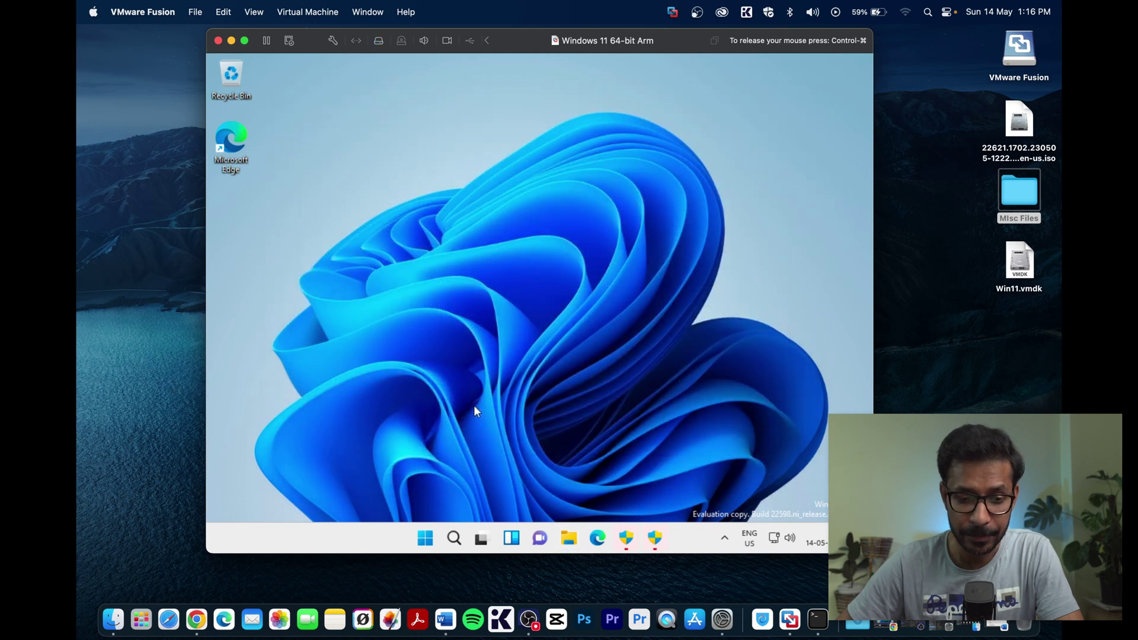
{"action": "left_click", "coordinate": [425, 537]}
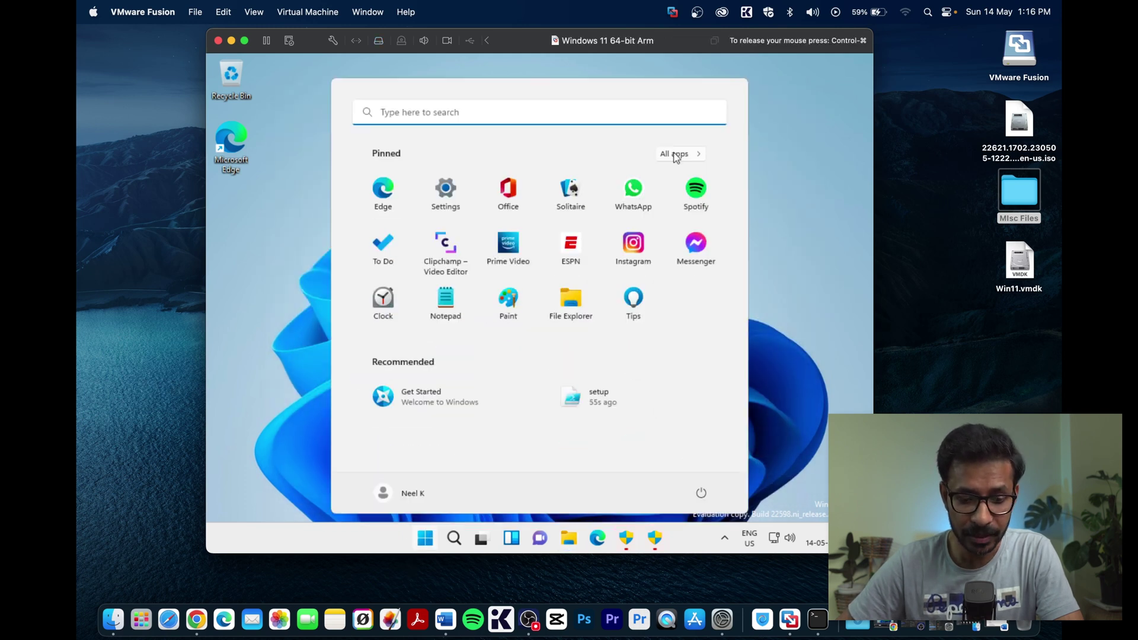
- Open Windows Settings at System > Display, showing 1024 × 768 resolution at 100% scale
{"action": "left_click", "coordinate": [446, 195]}
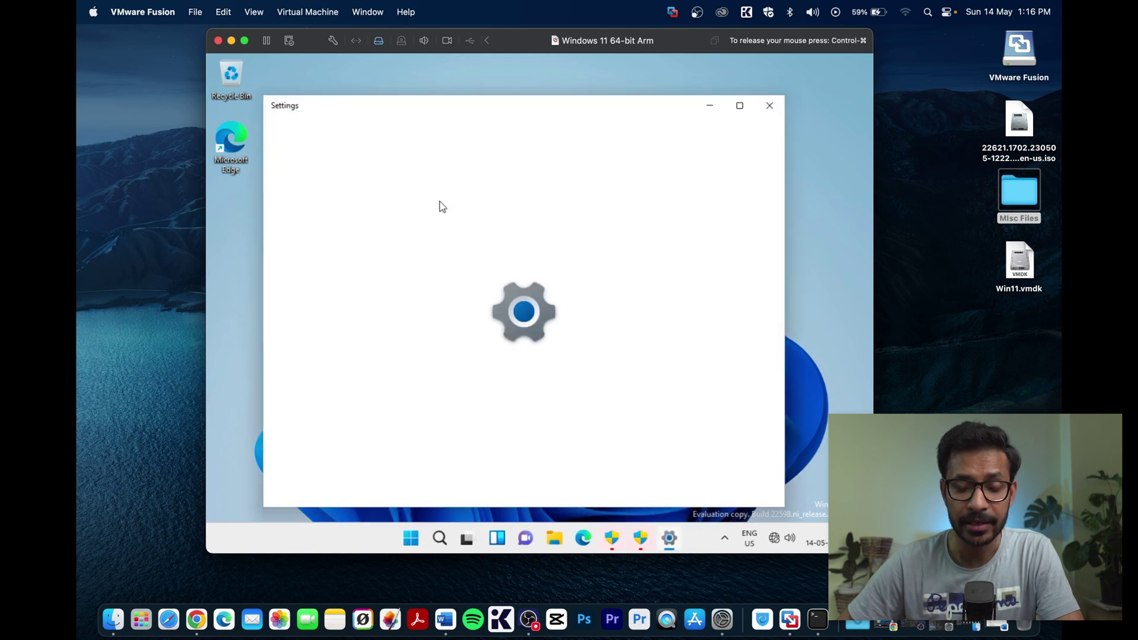
{"action": "scroll", "coordinate": [383, 448], "scroll_direction": "down", "scroll_amount": 1}
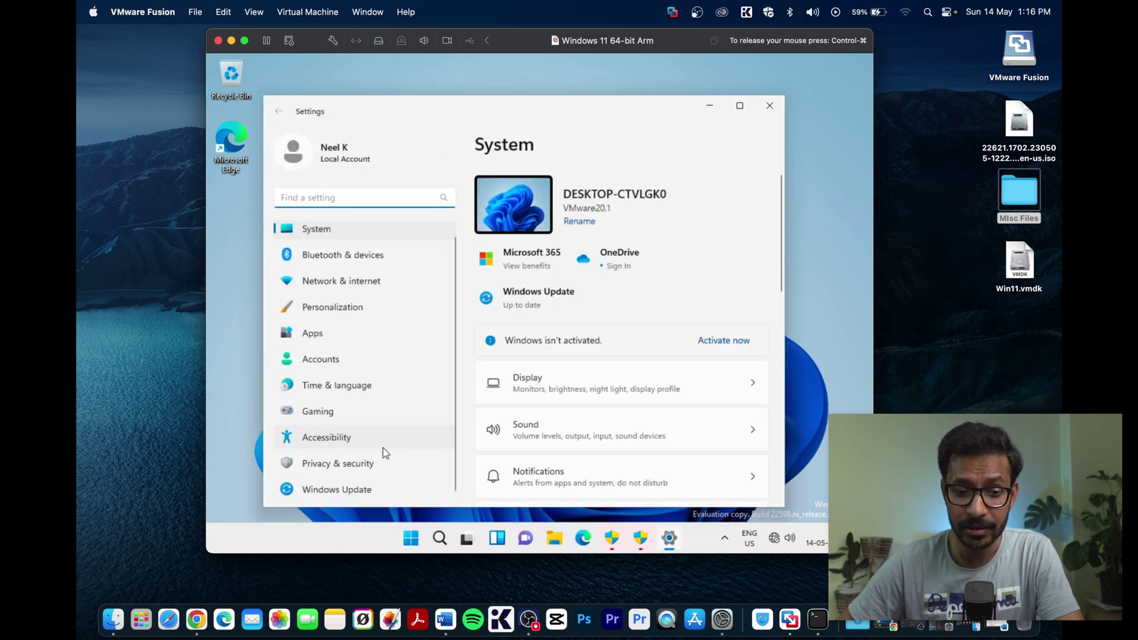
{"action": "scroll", "coordinate": [389, 363], "scroll_direction": "up", "scroll_amount": 1}
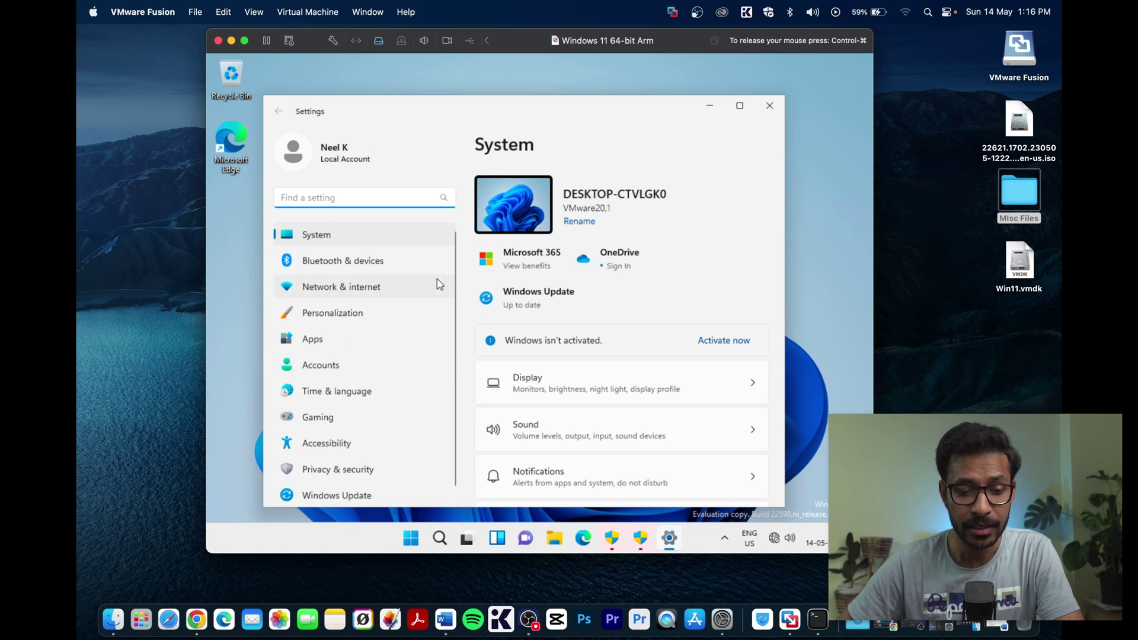
{"action": "scroll", "coordinate": [624, 333], "scroll_direction": "down", "scroll_amount": 8}
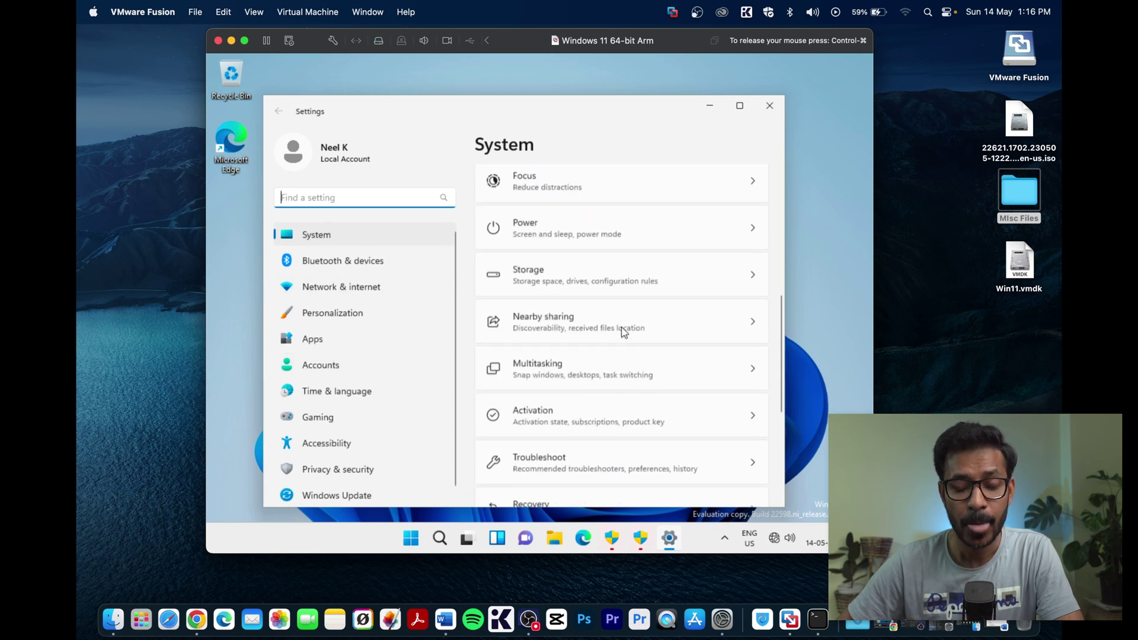
{"action": "scroll", "coordinate": [407, 423], "scroll_direction": "down", "scroll_amount": 1}
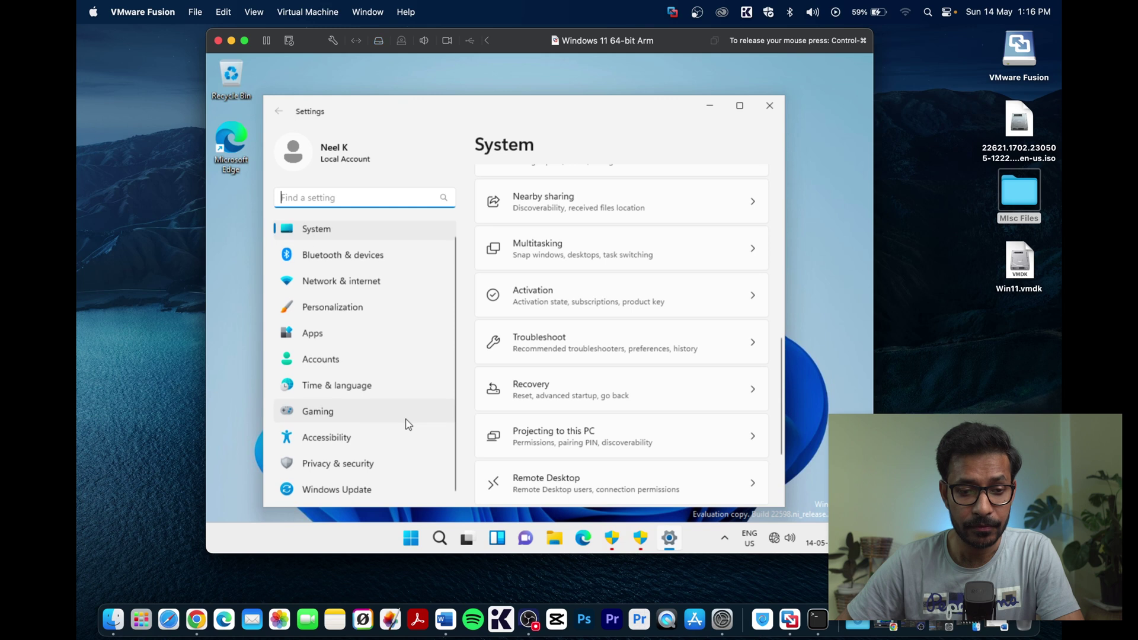
{"action": "scroll", "coordinate": [417, 386], "scroll_direction": "up", "scroll_amount": 1}
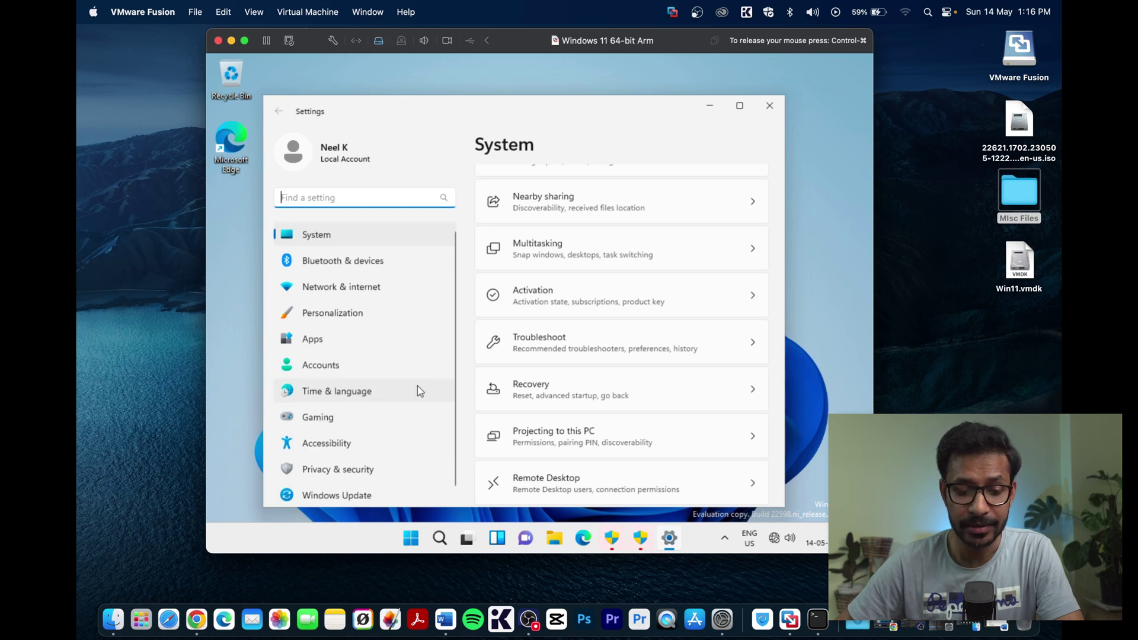
{"action": "scroll", "coordinate": [614, 287], "scroll_direction": "up", "scroll_amount": 10}
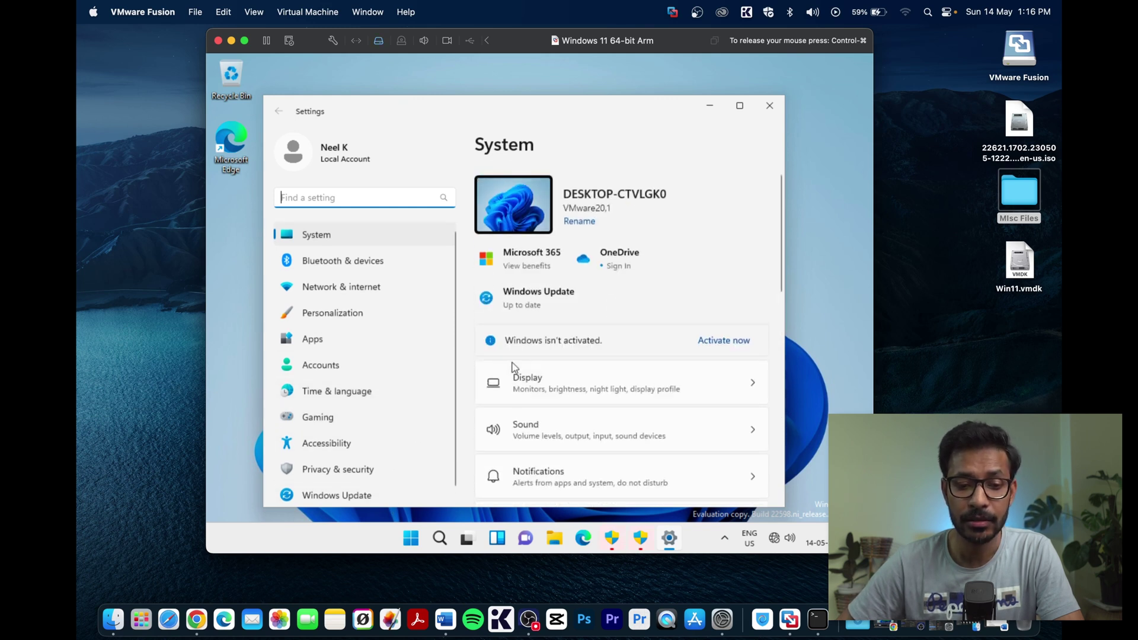
{"action": "left_click", "coordinate": [538, 384]}
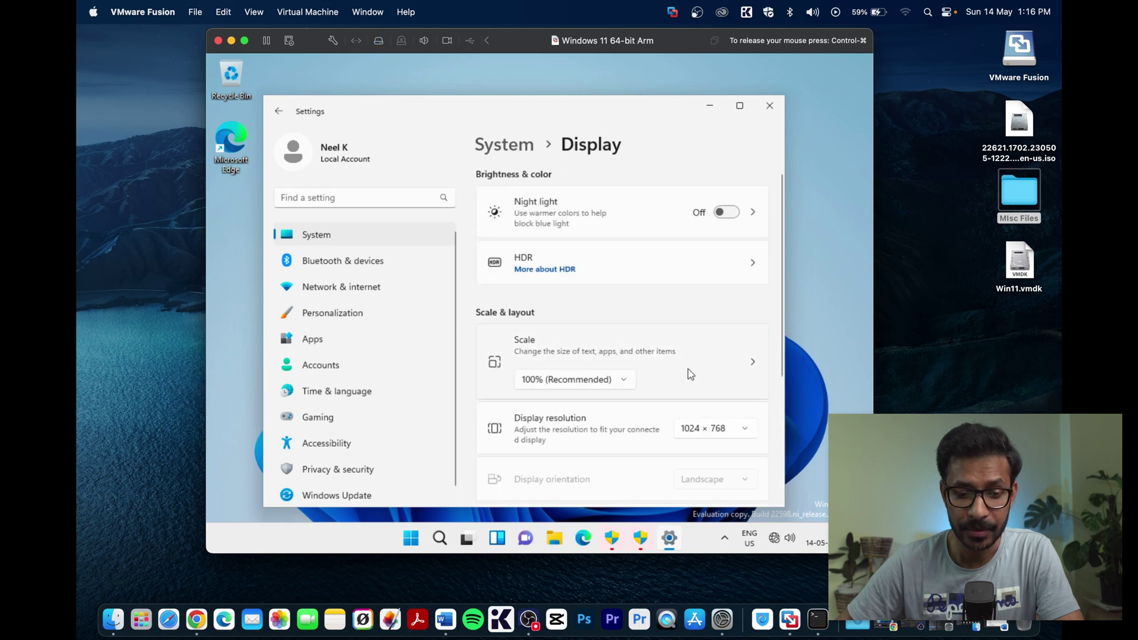
- Pick a higher resolution from the Display resolution list, enlarge the VM window, and keep 2560 × 1920
{"action": "left_click", "coordinate": [726, 428]}
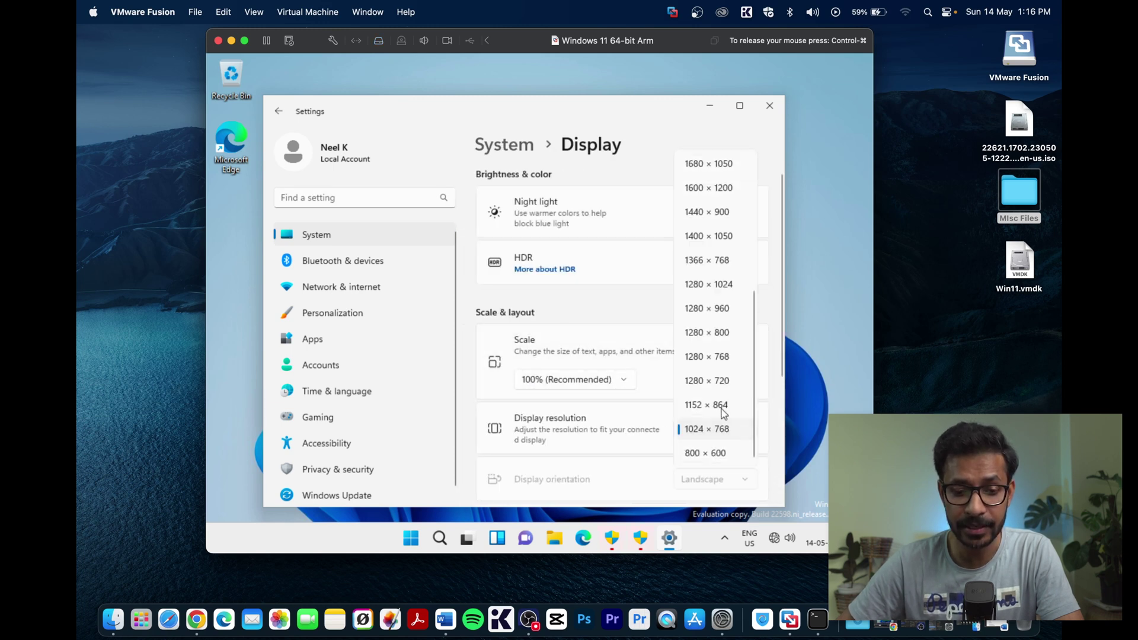
{"action": "scroll", "coordinate": [719, 243], "scroll_direction": "up", "scroll_amount": 5}
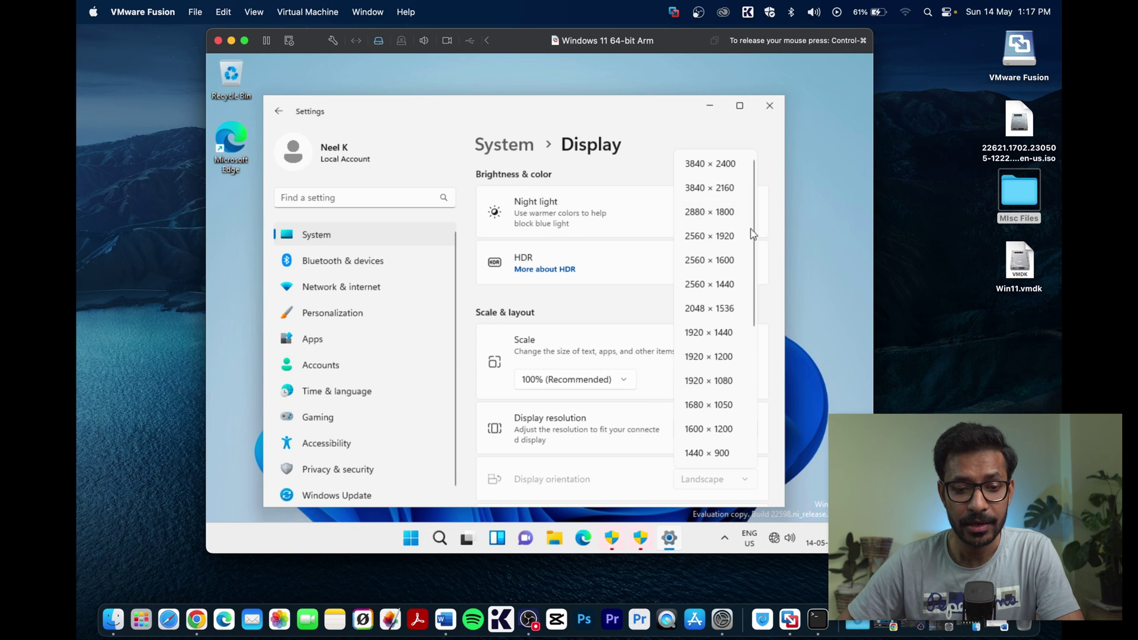
{"action": "left_click", "coordinate": [711, 188]}
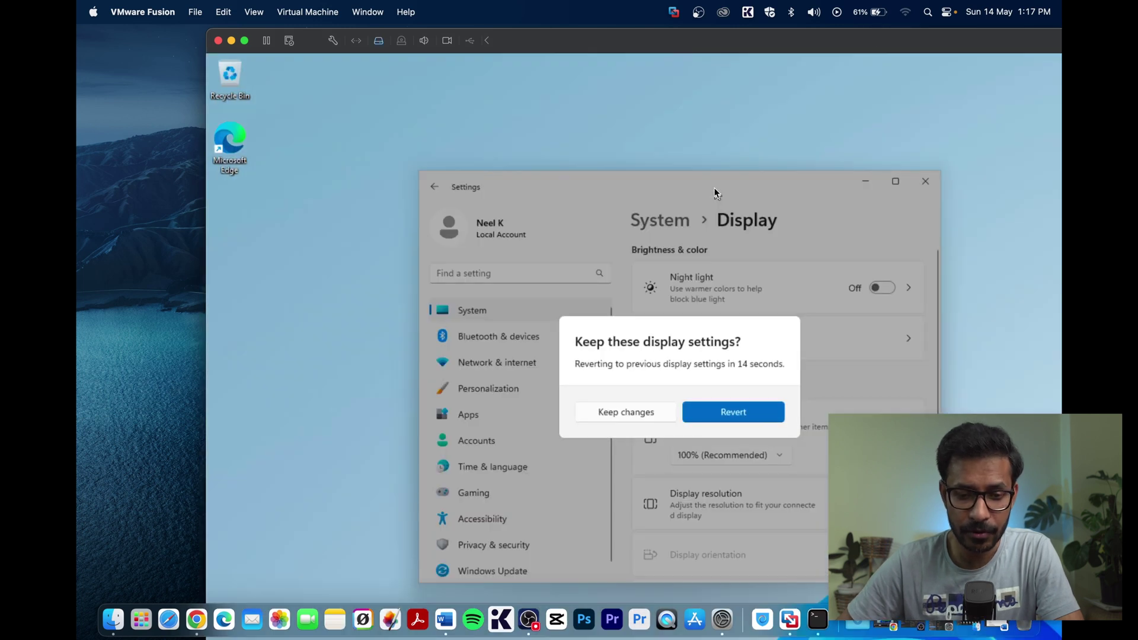
{"action": "double_click", "coordinate": [623, 40]}
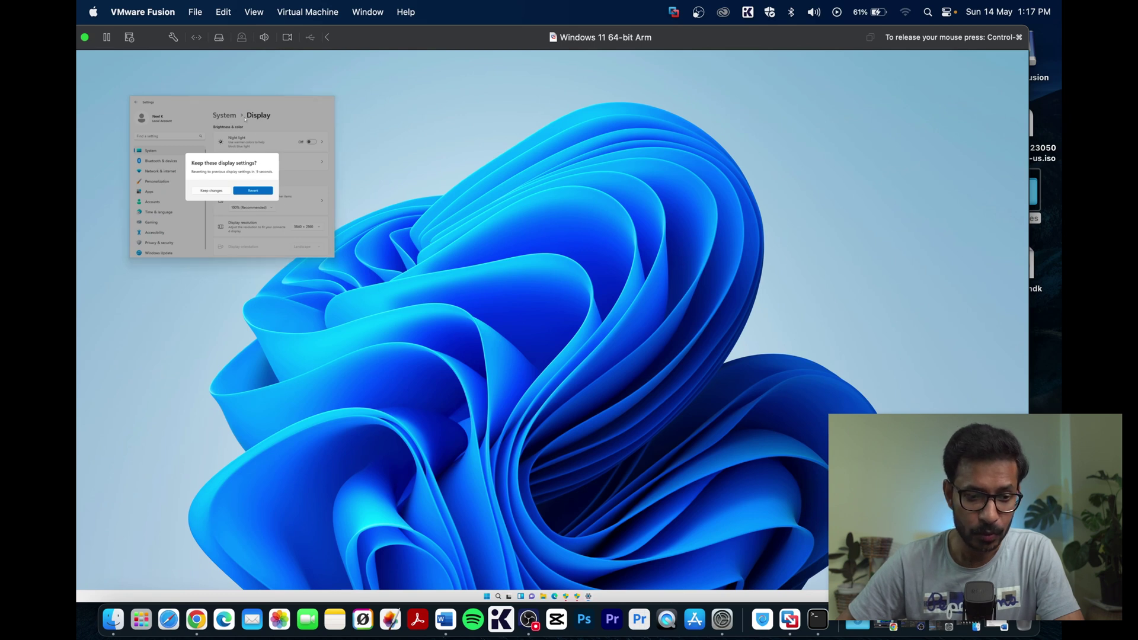
{"action": "left_click", "coordinate": [213, 192]}
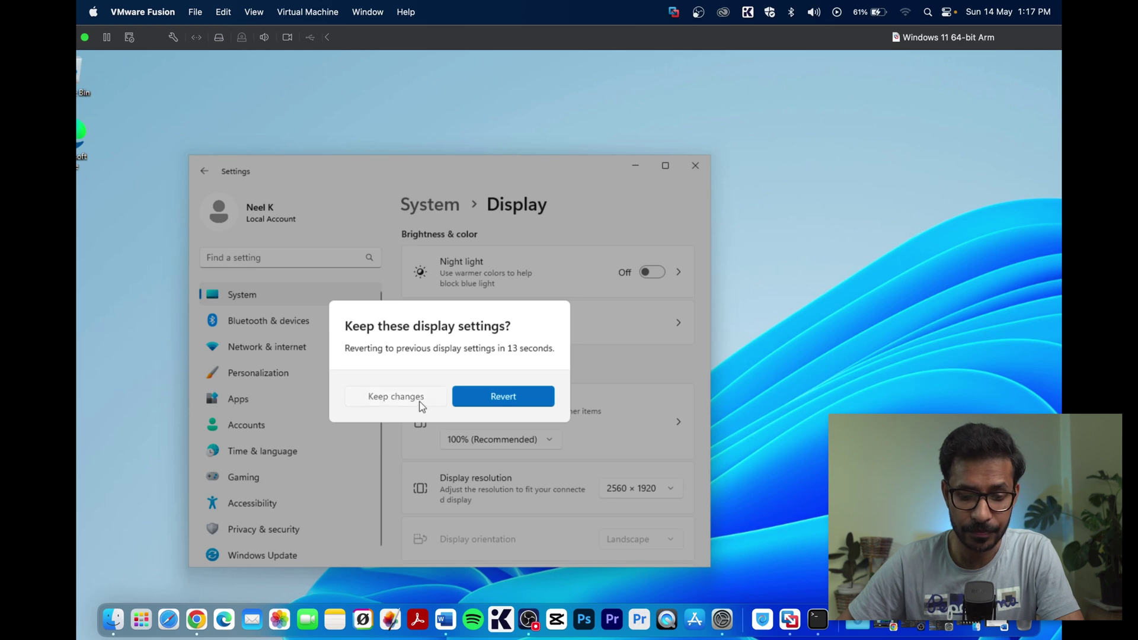
{"action": "left_click", "coordinate": [396, 396]}
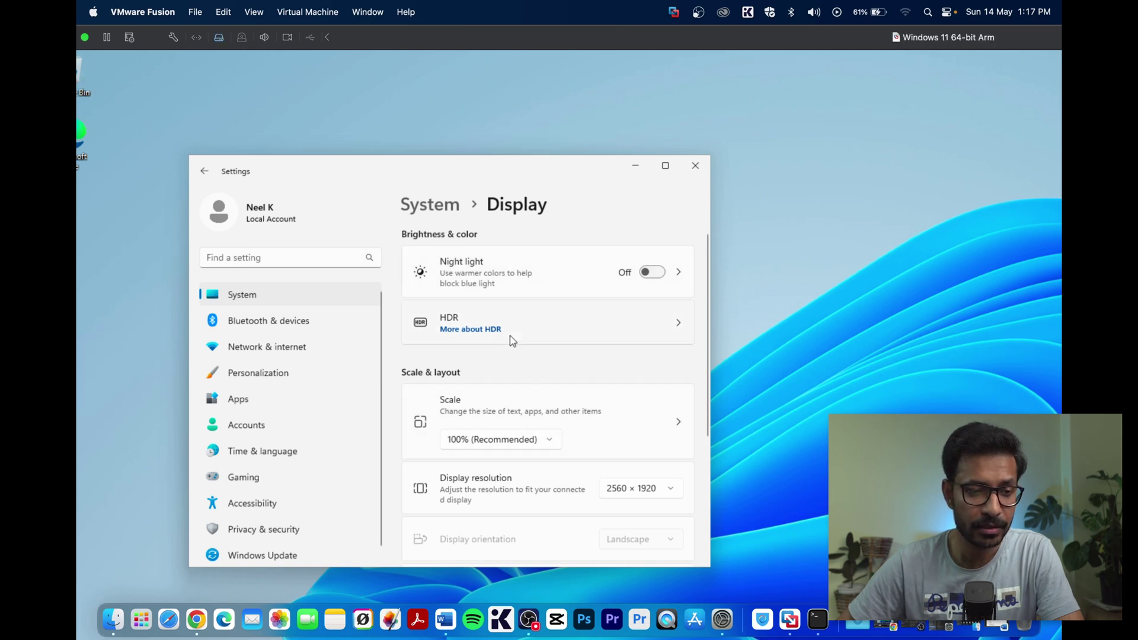
- Turn Night light on and switch the display resolution to 2560 × 1440, keeping the change
{"action": "left_click", "coordinate": [652, 273]}
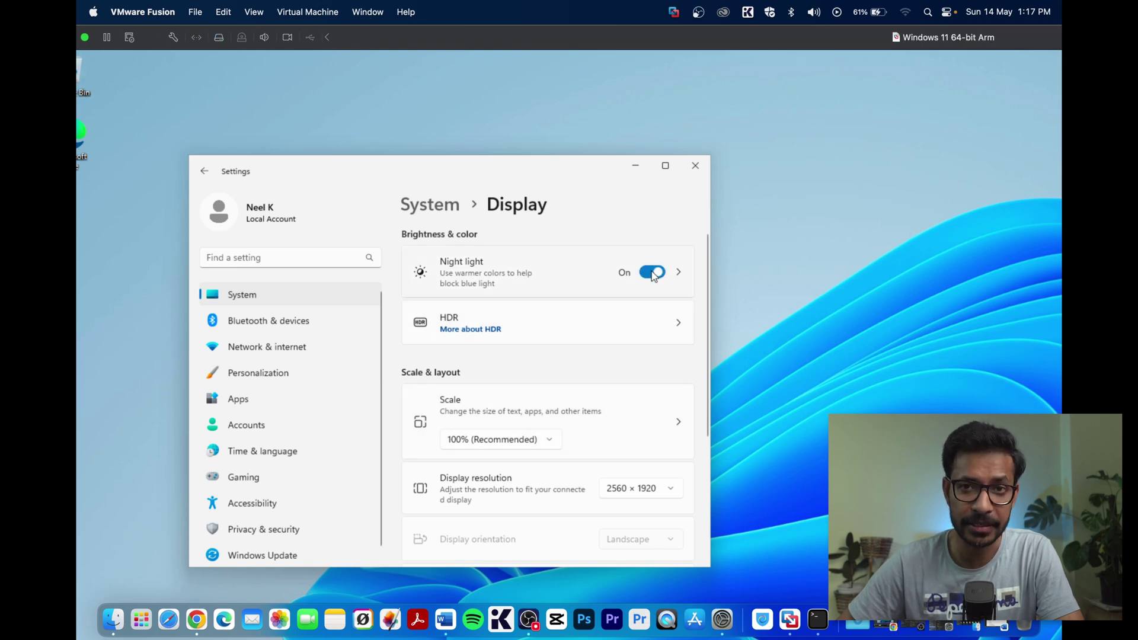
{"action": "left_click_drag", "start_coordinate": [528, 170], "coordinate": [633, 119]}
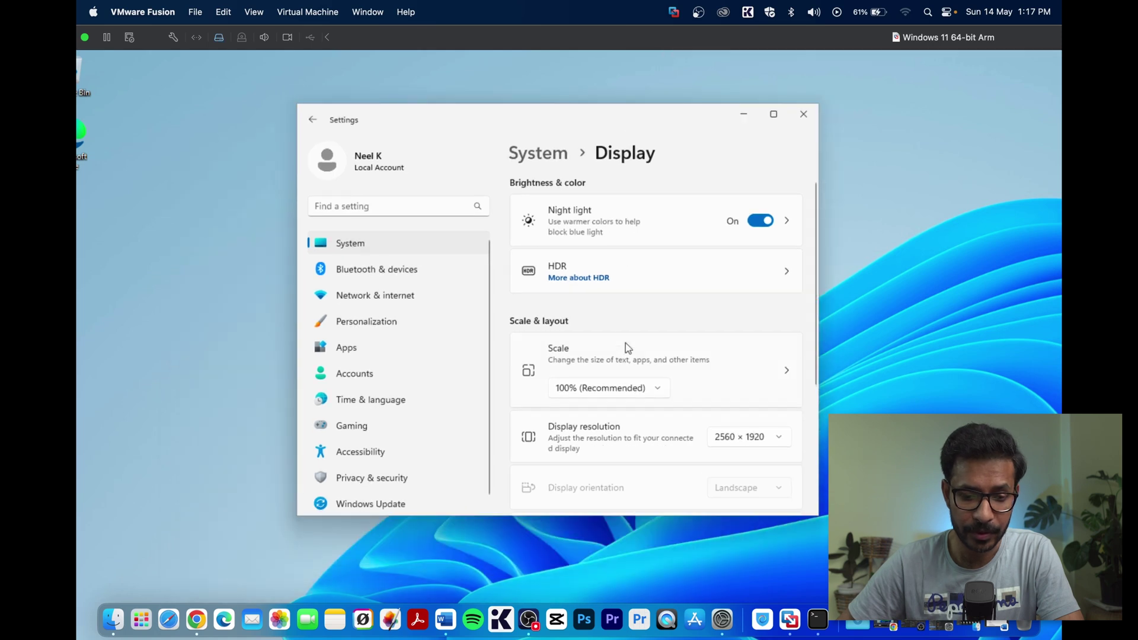
{"action": "left_click", "coordinate": [776, 445]}
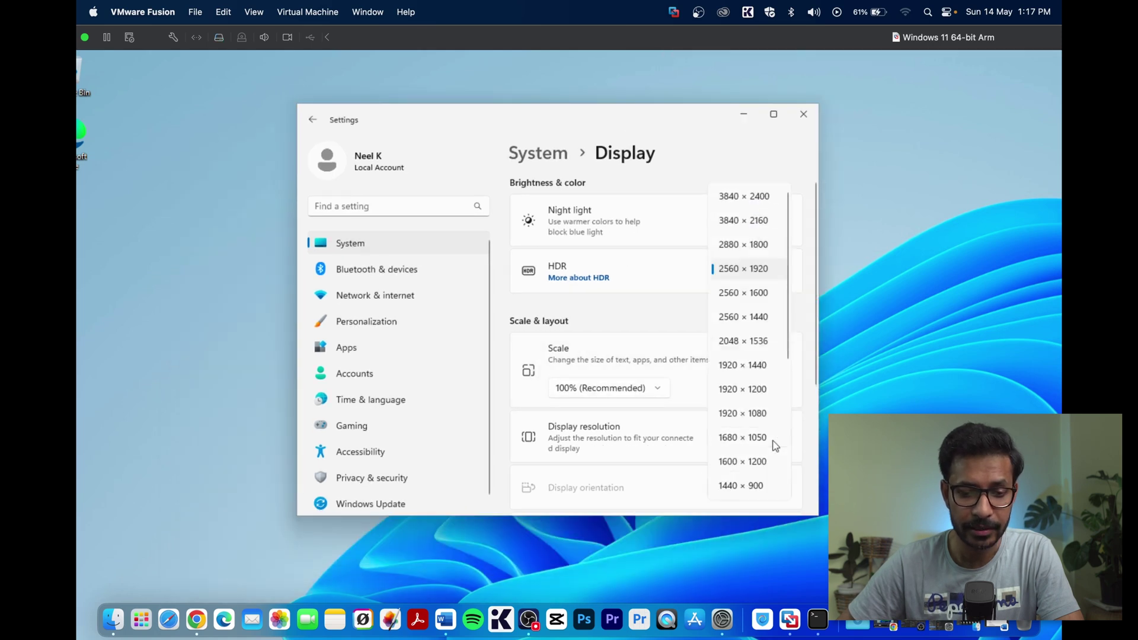
{"action": "left_click", "coordinate": [769, 317]}
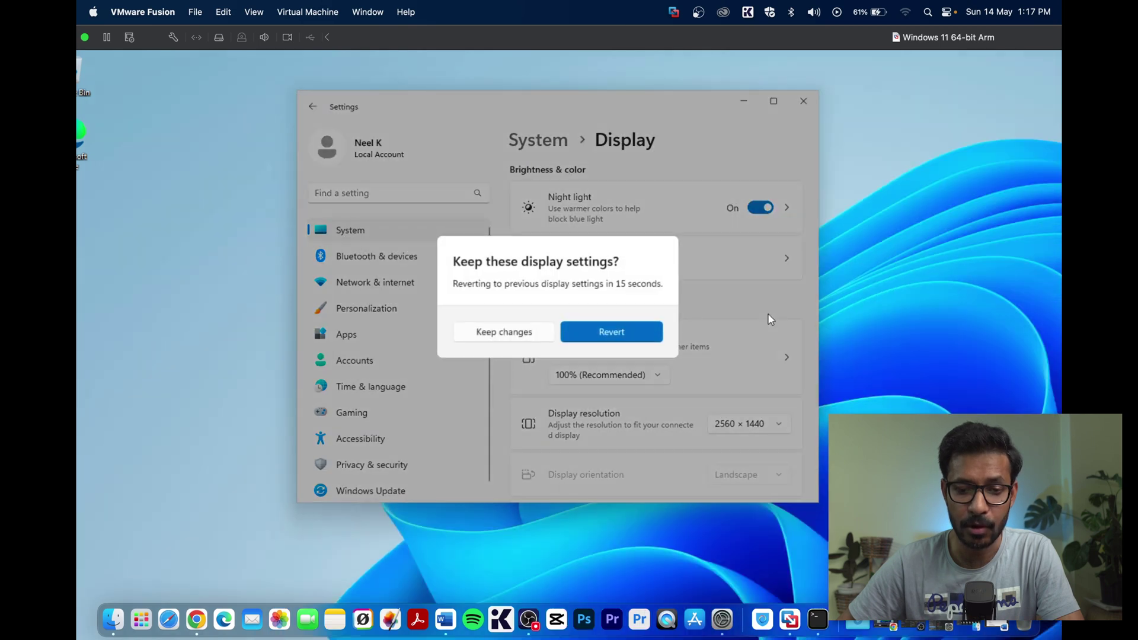
{"action": "left_click", "coordinate": [504, 332]}
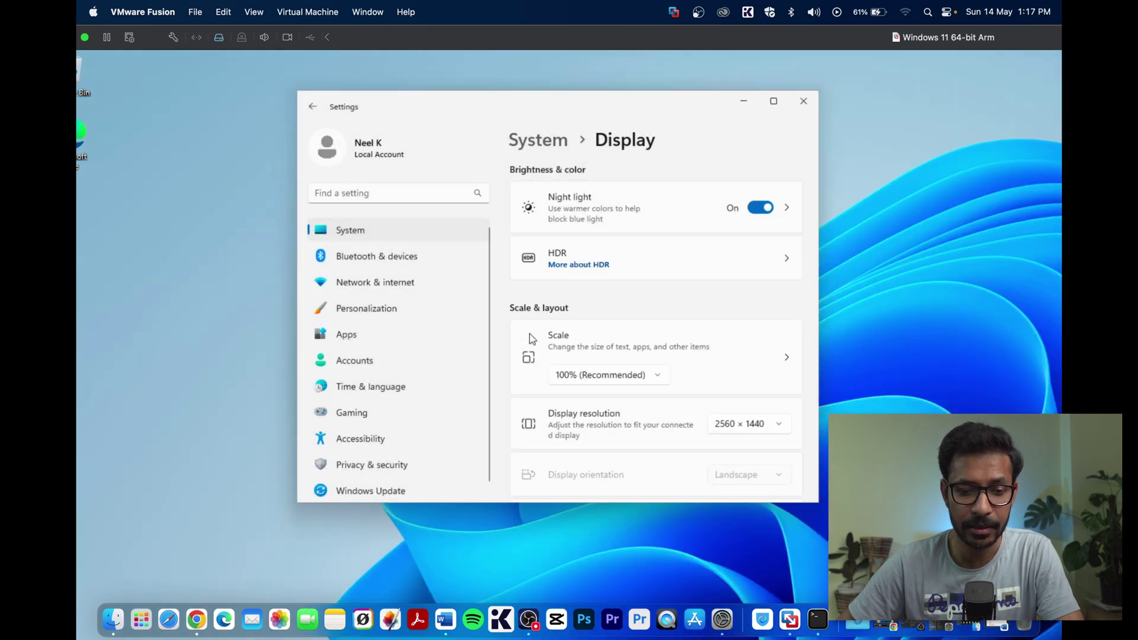
{"action": "left_click", "coordinate": [751, 424]}
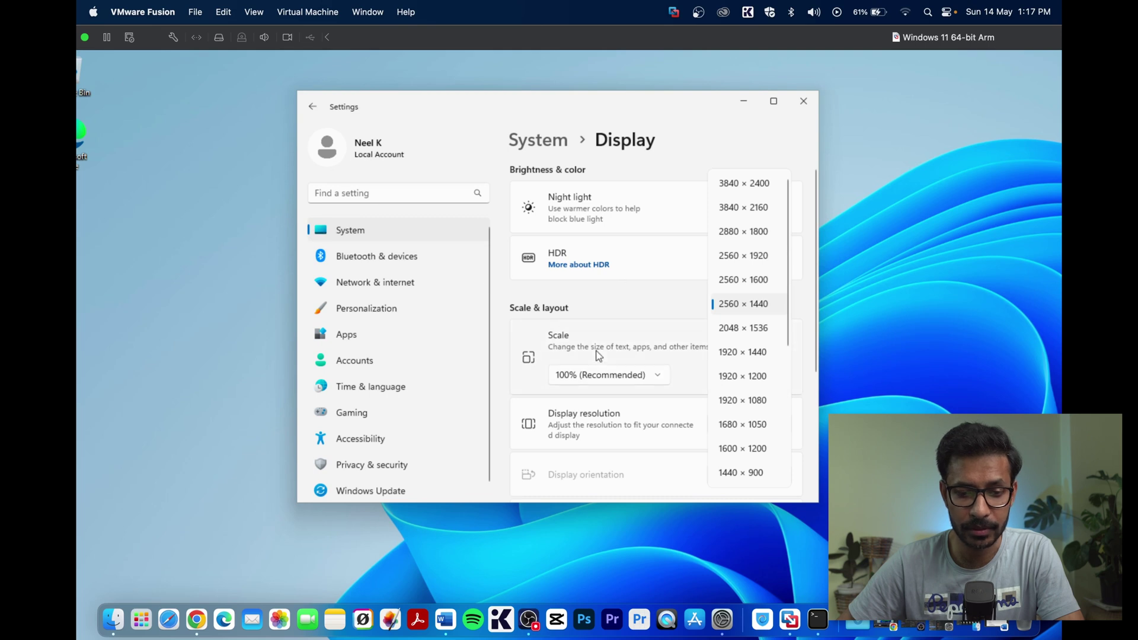
- Run the virtual machine full screen and set the guest display scale to 200%
{"action": "left_click", "coordinate": [618, 382]}
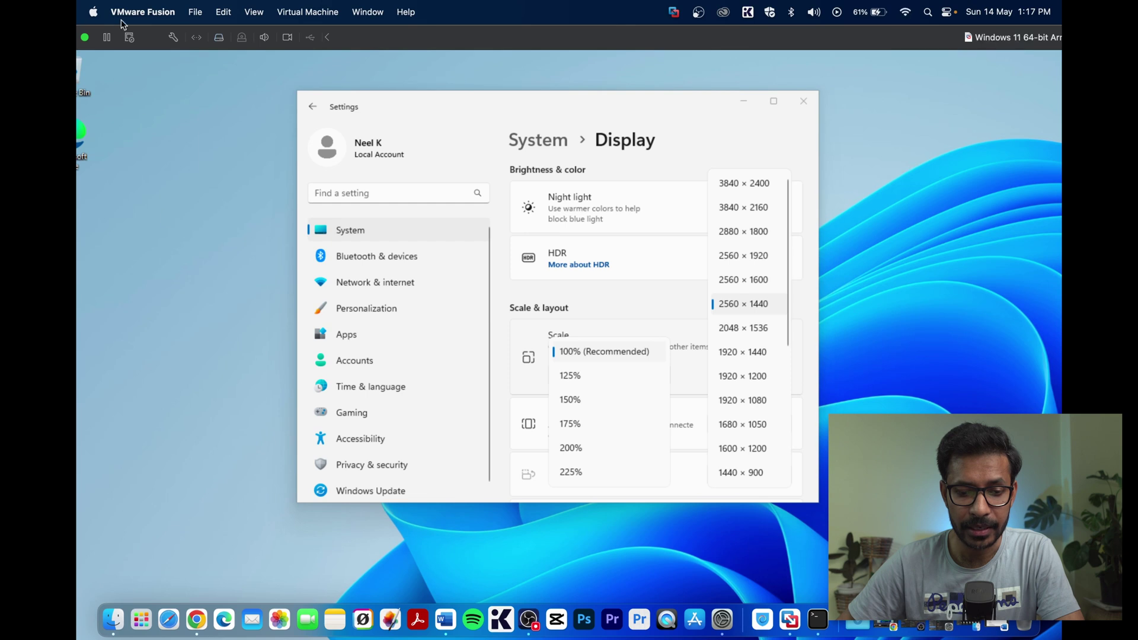
{"action": "double_click", "coordinate": [558, 43]}
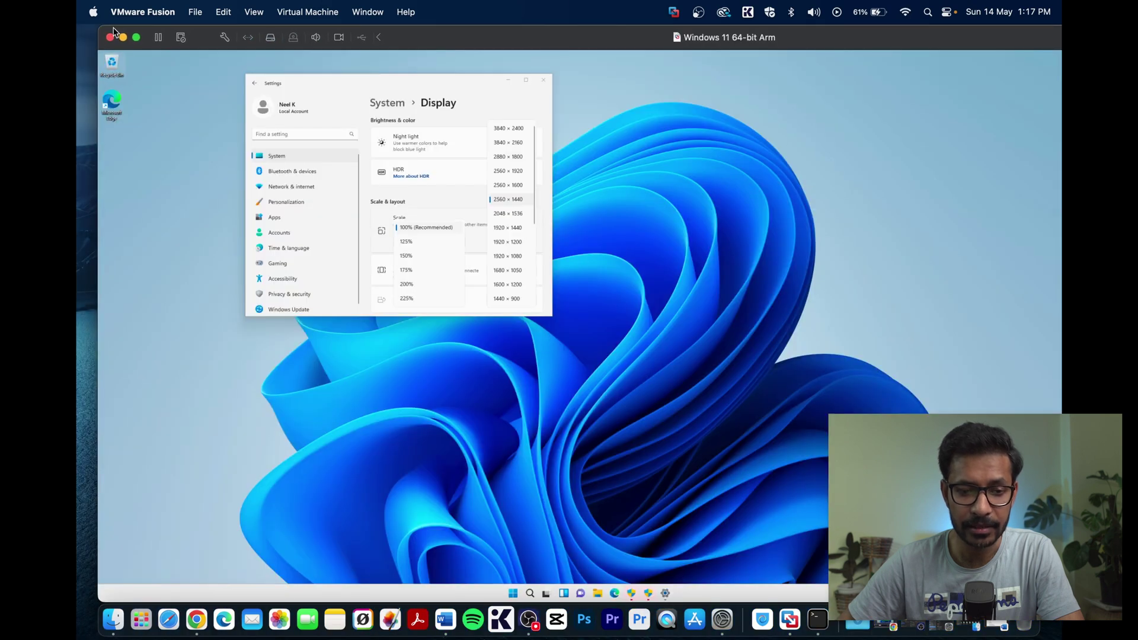
{"action": "left_click", "coordinate": [136, 37]}
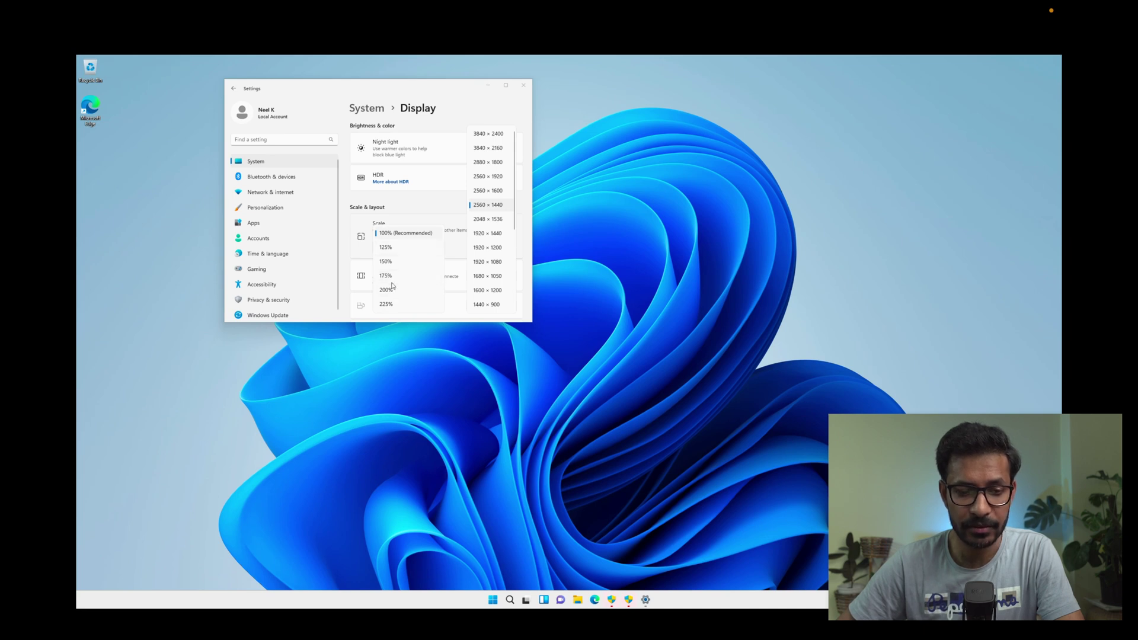
{"action": "left_click", "coordinate": [393, 289]}
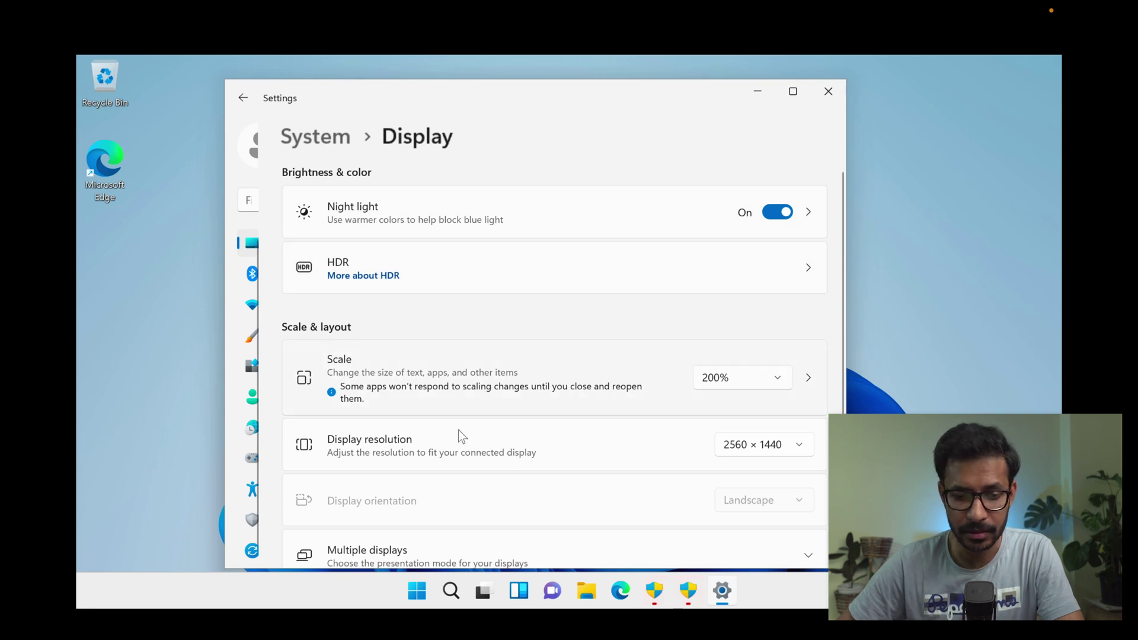
- Reduce the guest display scale from 200% to 175%
{"action": "mouse_move", "coordinate": [344, 3]}
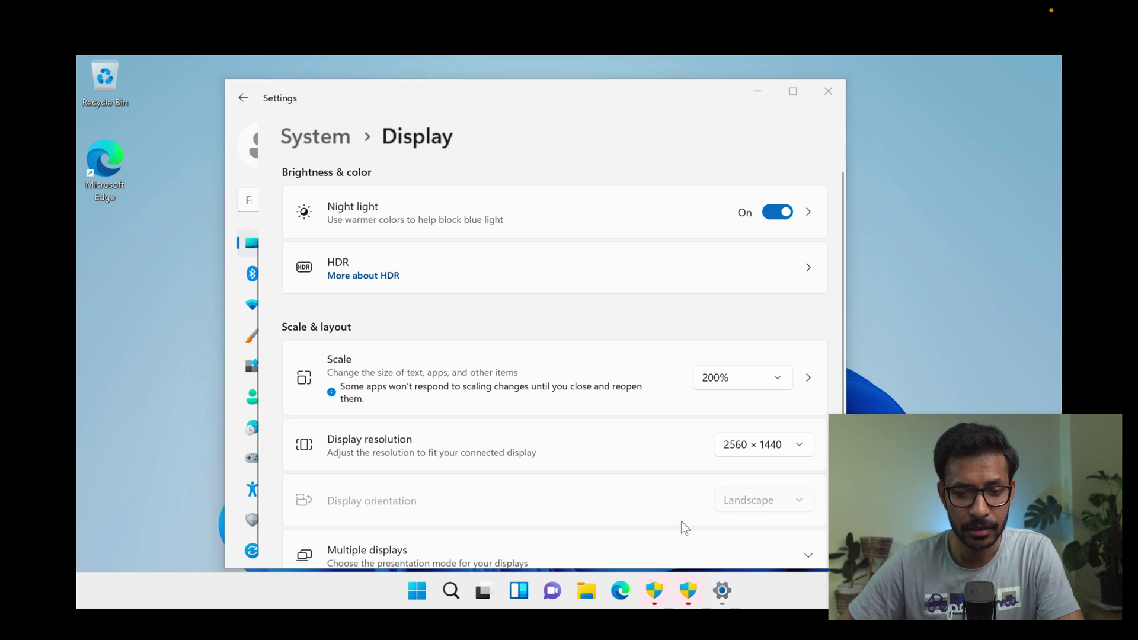
{"action": "scroll", "coordinate": [735, 447], "scroll_direction": "down", "scroll_amount": 3}
{"action": "scroll", "coordinate": [736, 447], "scroll_direction": "up", "scroll_amount": 3}
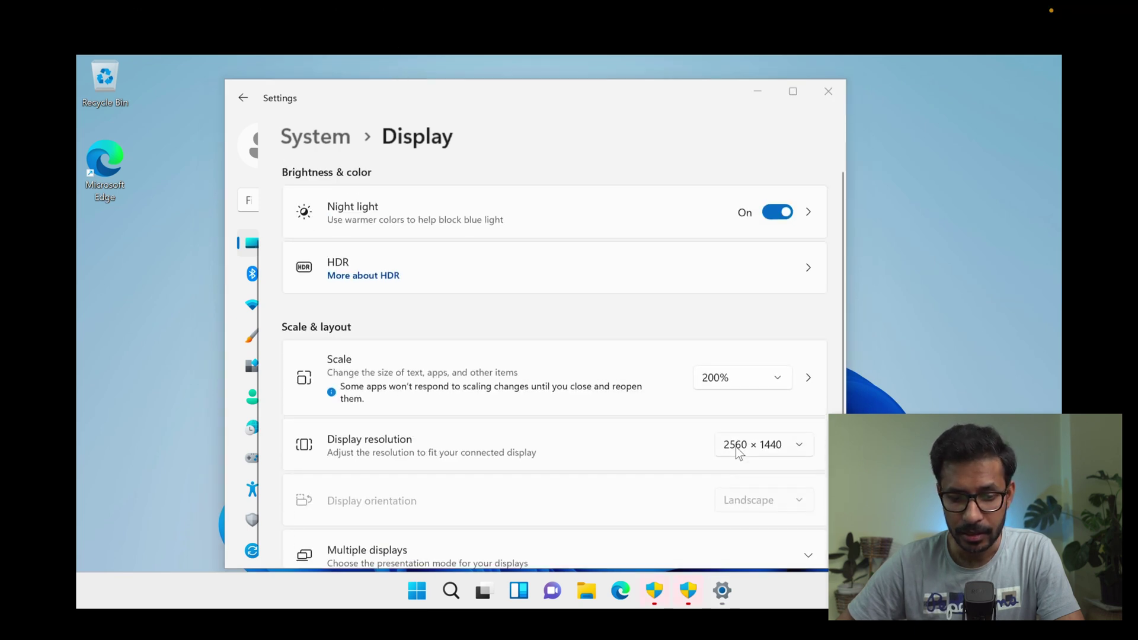
{"action": "scroll", "coordinate": [736, 447], "scroll_direction": "down", "scroll_amount": 3}
{"action": "scroll", "coordinate": [735, 447], "scroll_direction": "down", "scroll_amount": 1}
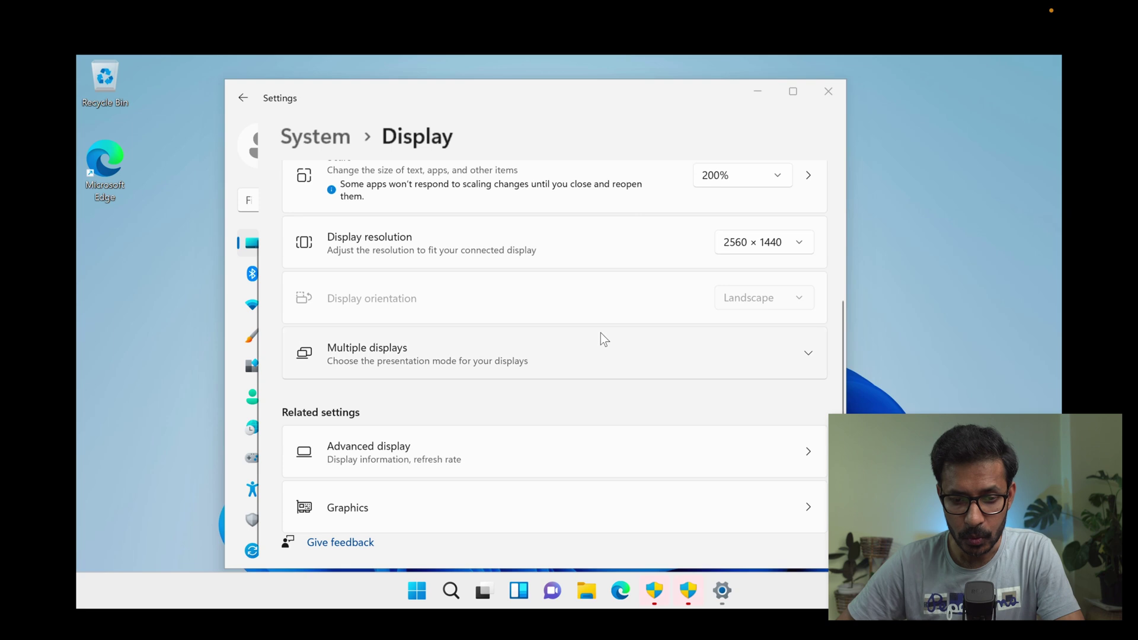
{"action": "scroll", "coordinate": [601, 333], "scroll_direction": "up", "scroll_amount": 4}
{"action": "left_click", "coordinate": [720, 380]}
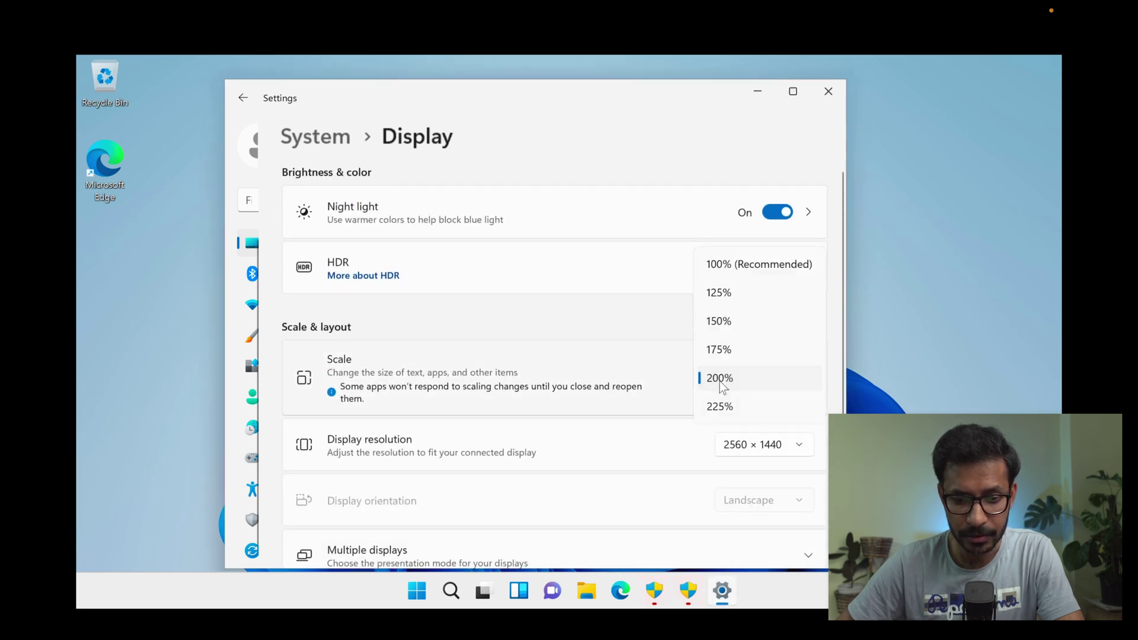
{"action": "left_click", "coordinate": [719, 350]}
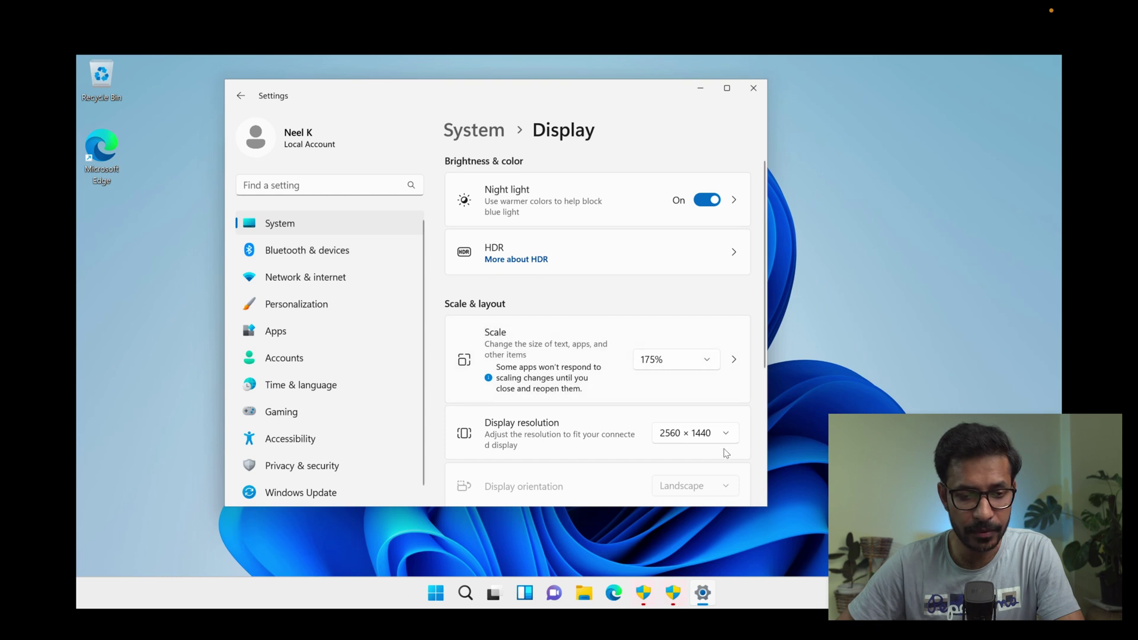
{"action": "scroll", "coordinate": [727, 453], "scroll_direction": "down", "scroll_amount": 3}
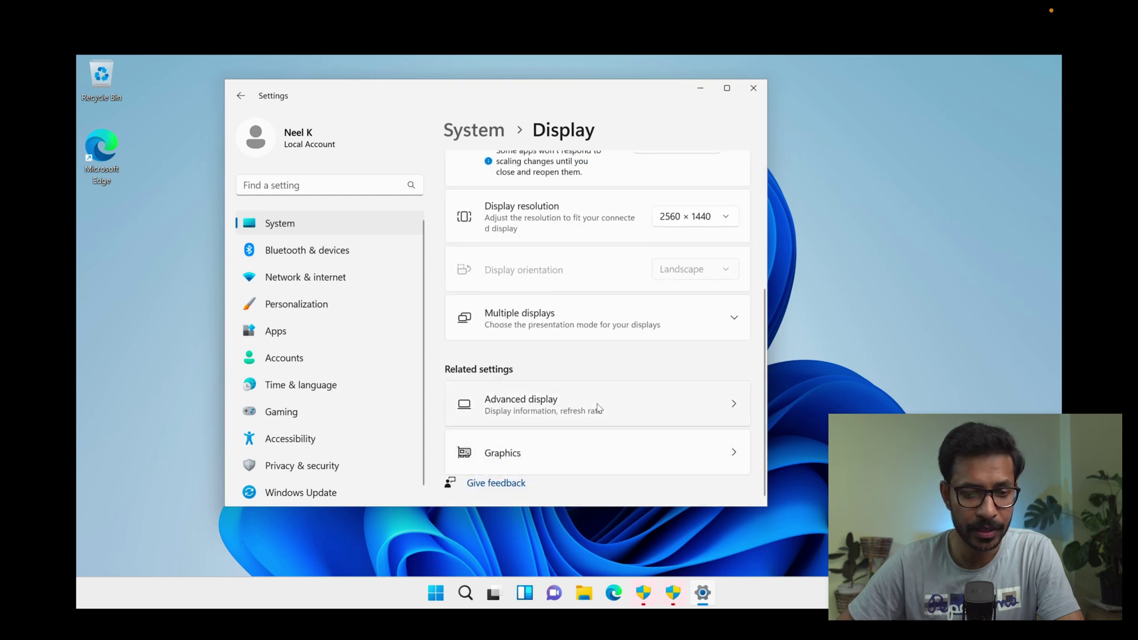
- Confirm 2560 × 1440 on the Advanced display page, then return to the System page
{"action": "left_click", "coordinate": [714, 406]}
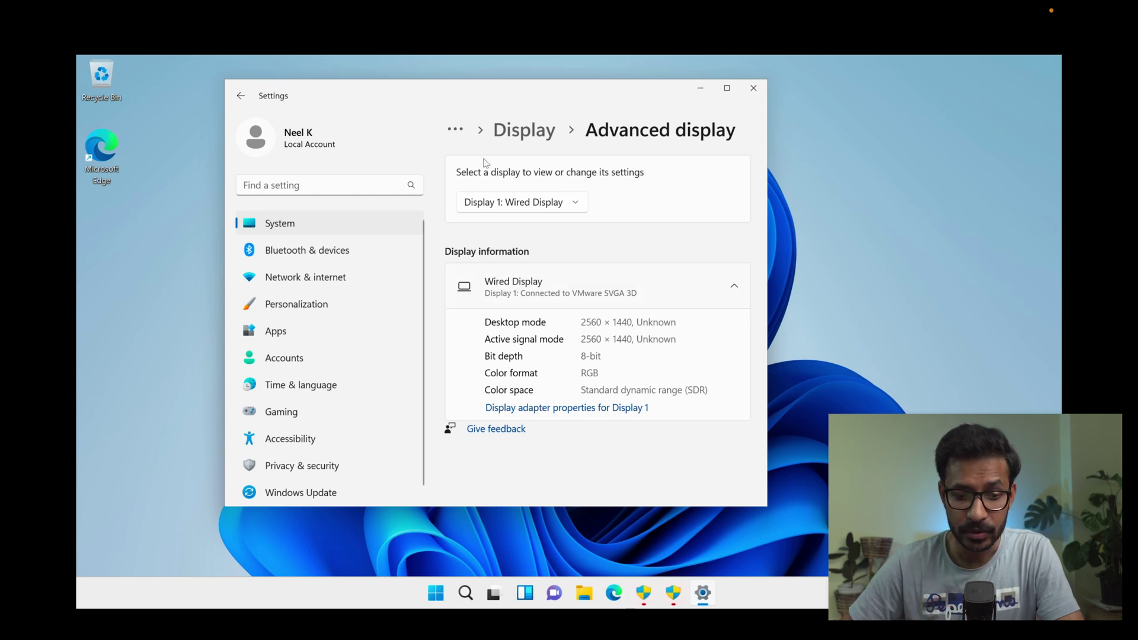
{"action": "left_click", "coordinate": [240, 96]}
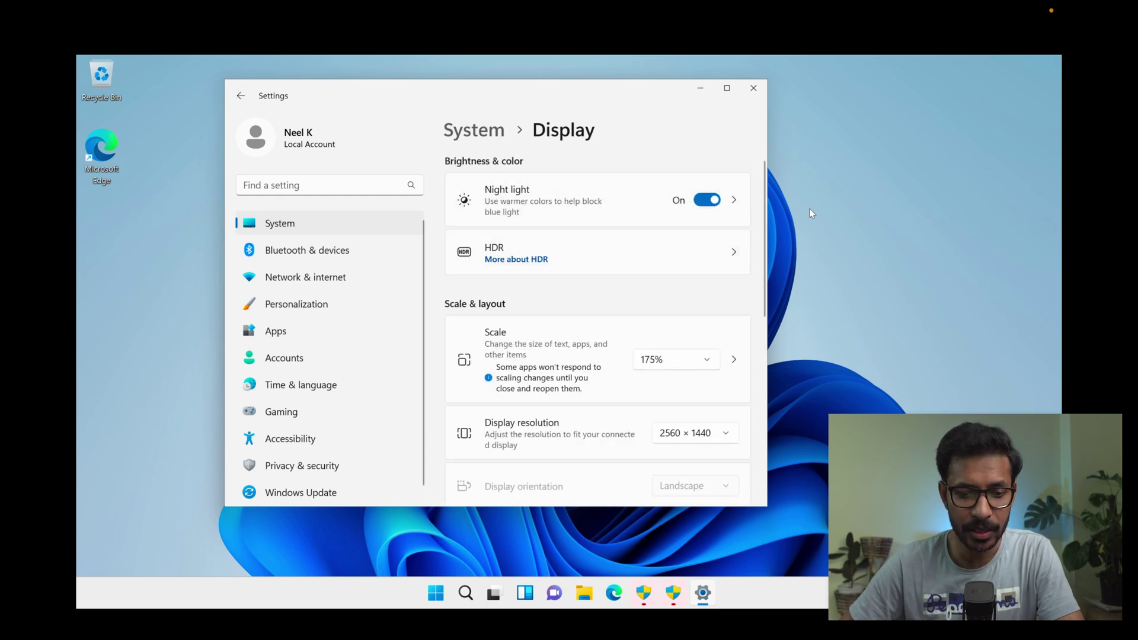
{"action": "left_click", "coordinate": [240, 95]}
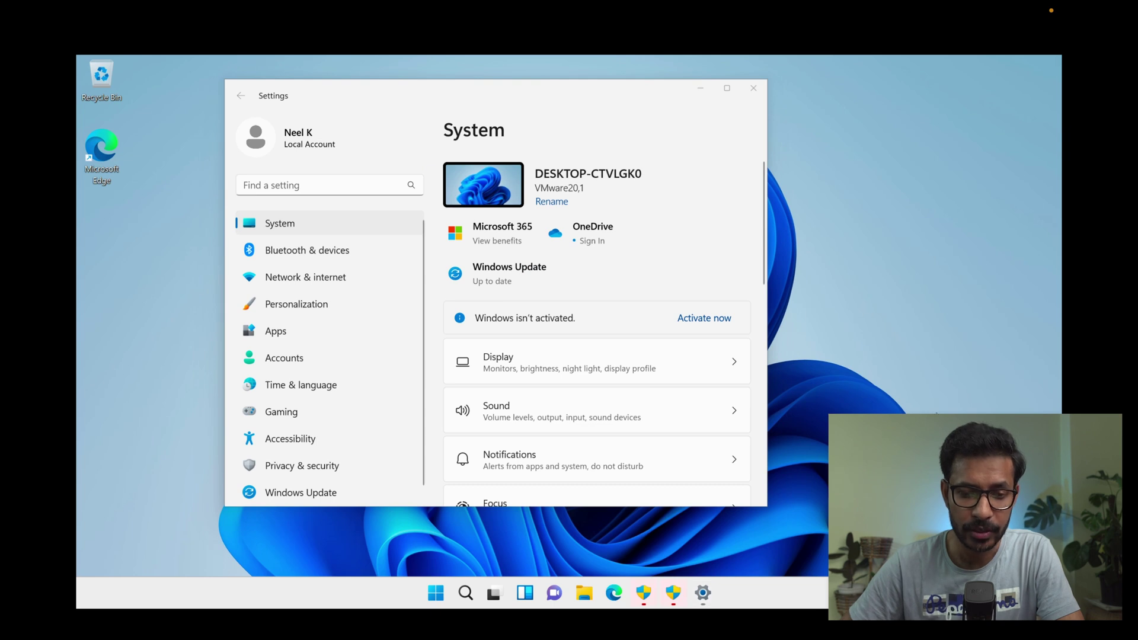
- Open Windows Update in Settings and start a check for updates
{"action": "left_click", "coordinate": [301, 493]}
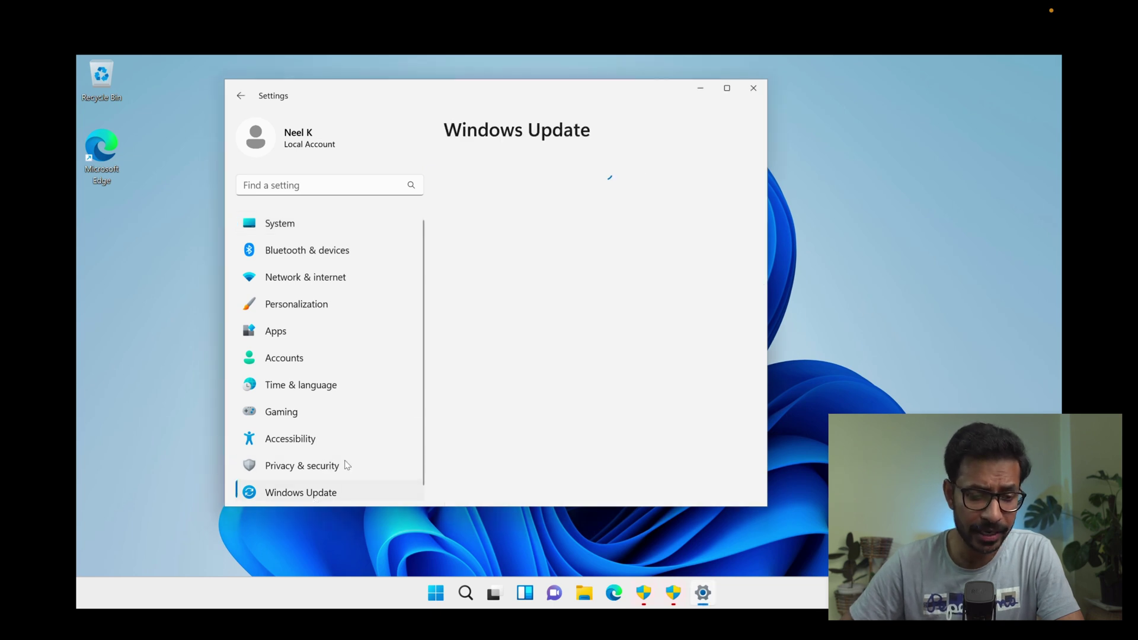
{"action": "left_click", "coordinate": [709, 193]}
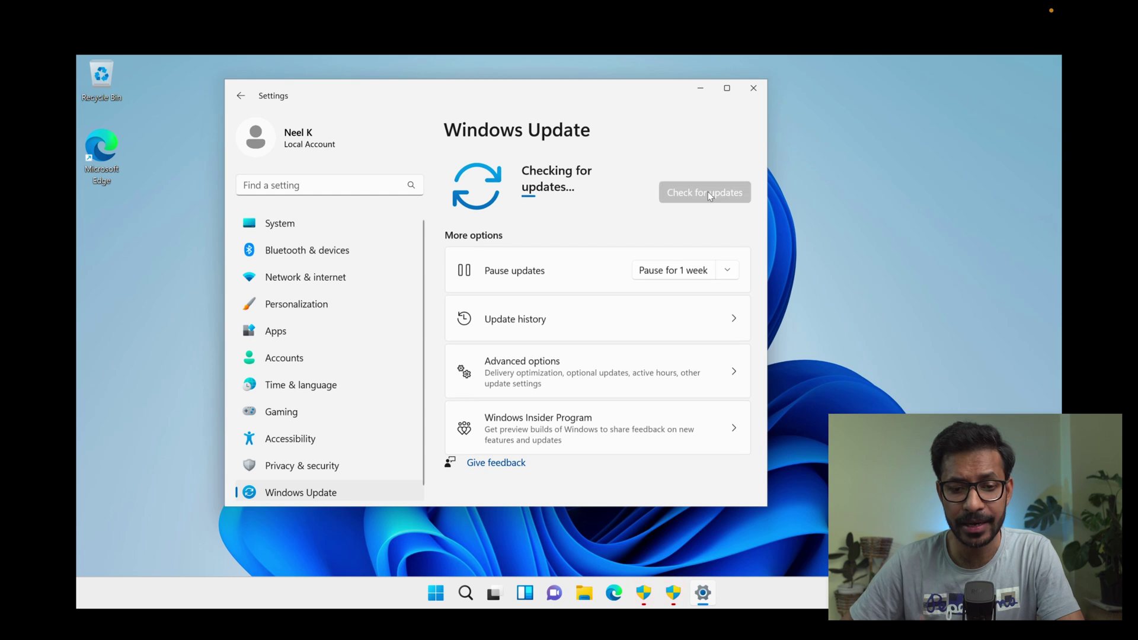